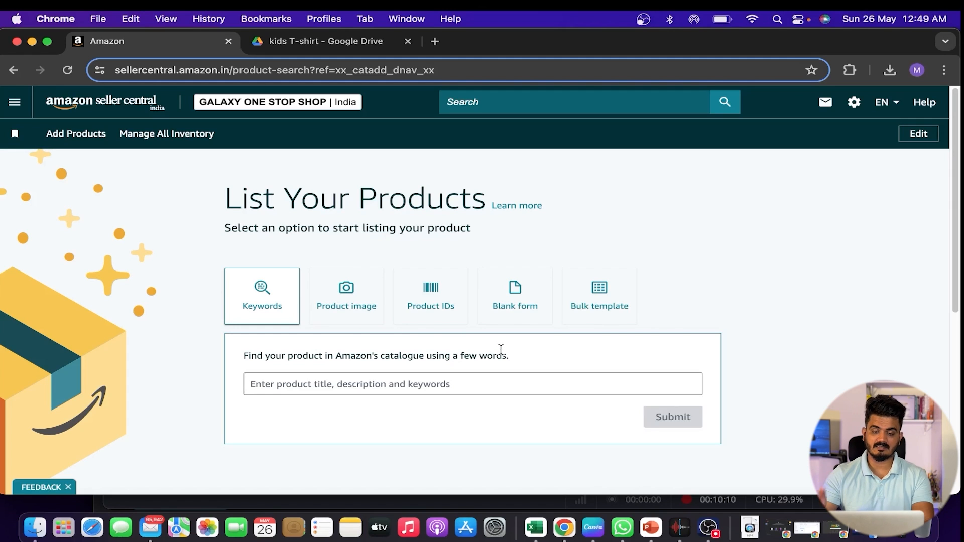
Step: Search the catalogue for "tshirt for boys" and start creating a new listing
click(353, 389)
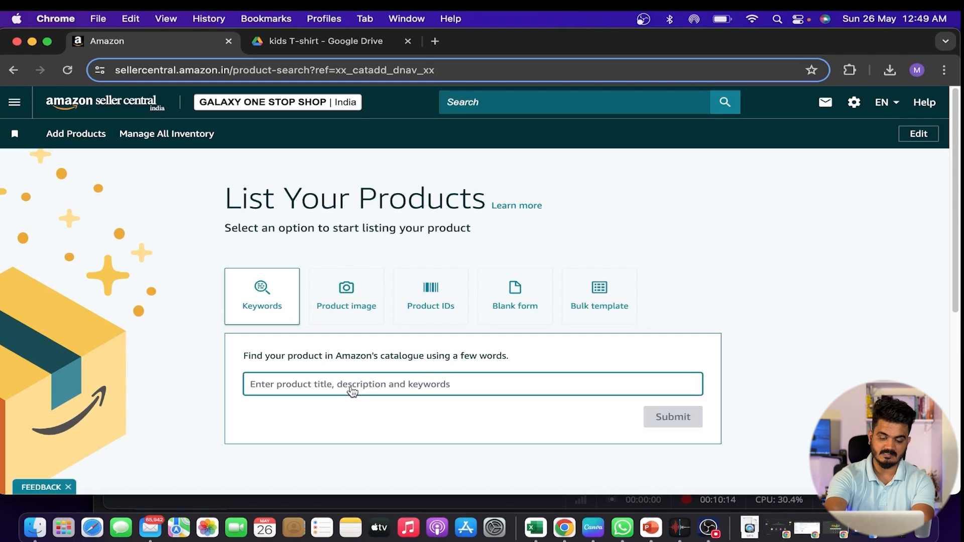
text(tshirt)
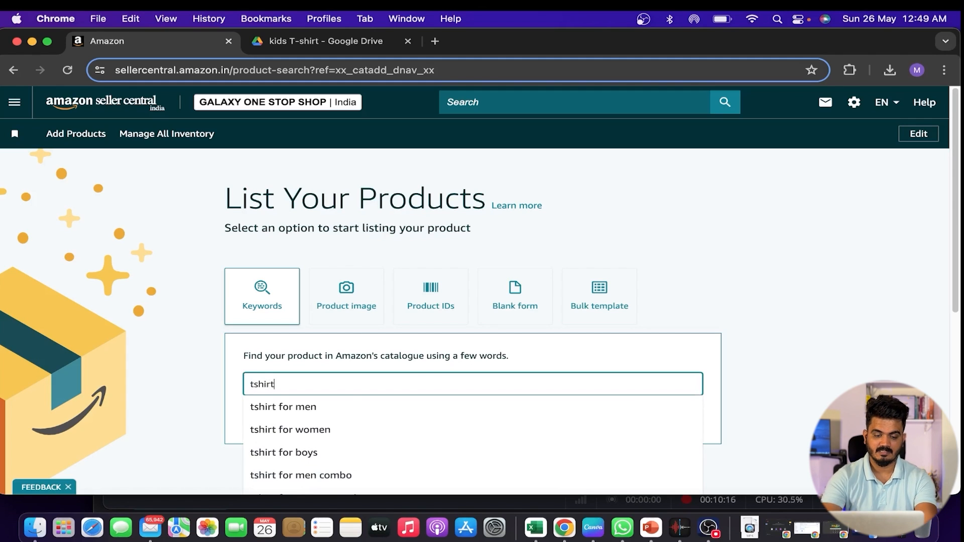
click(296, 458)
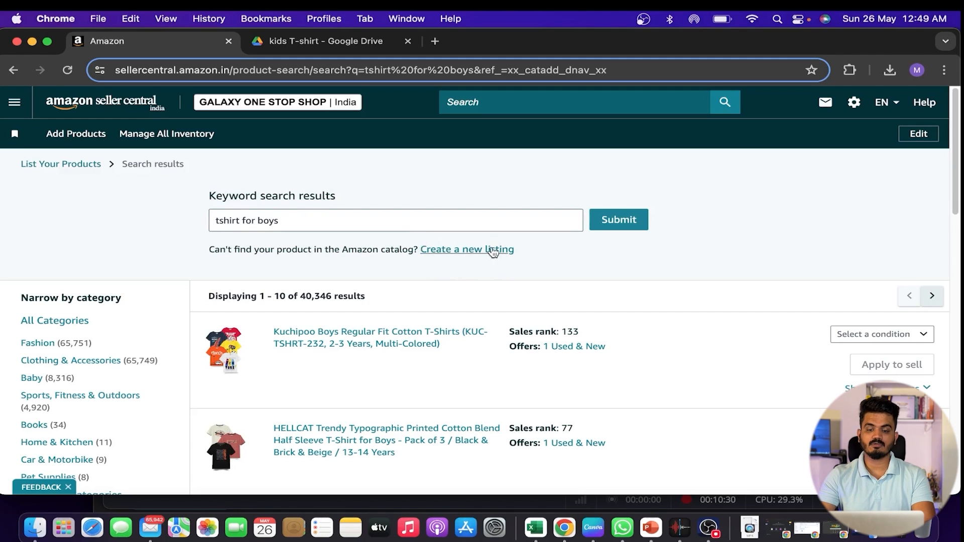
click(463, 250)
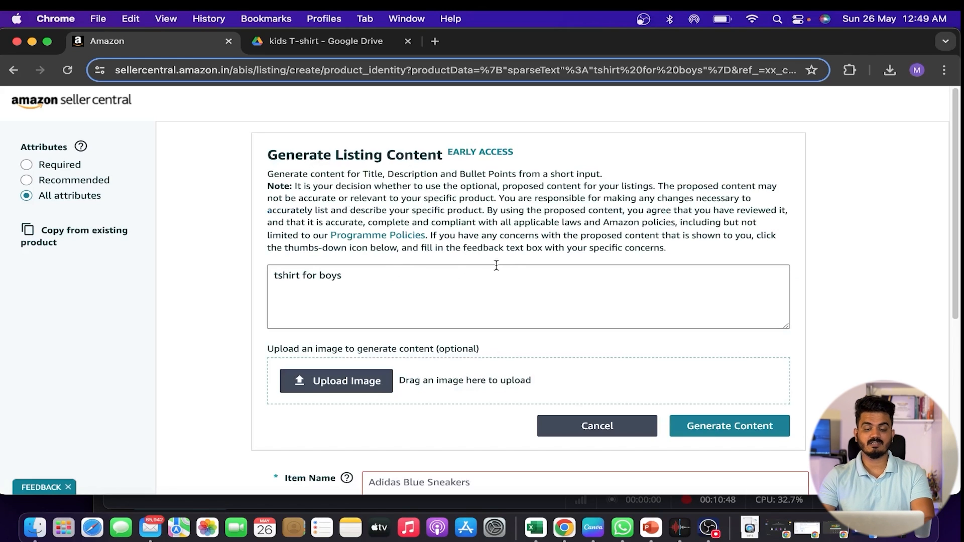
Step: Upload the image 01-1.jpg, generate the listing content from it and regenerate the suggested item name
scroll(502, 271, down, 3)
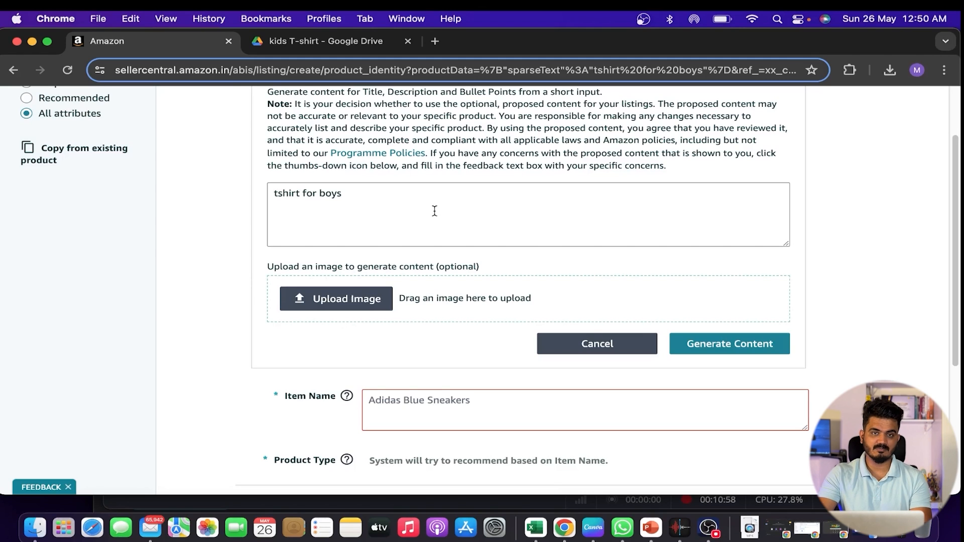
click(335, 300)
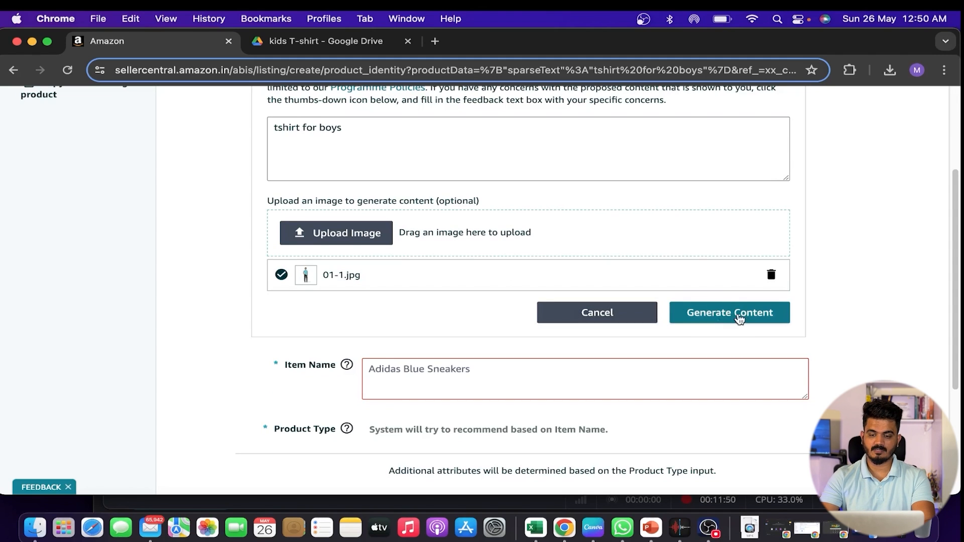
click(740, 320)
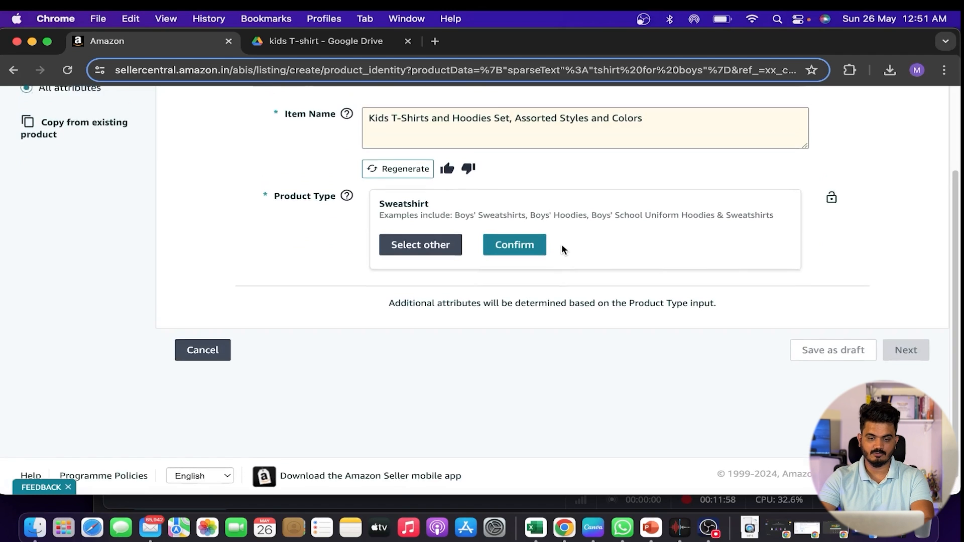
scroll(562, 247, up, 2)
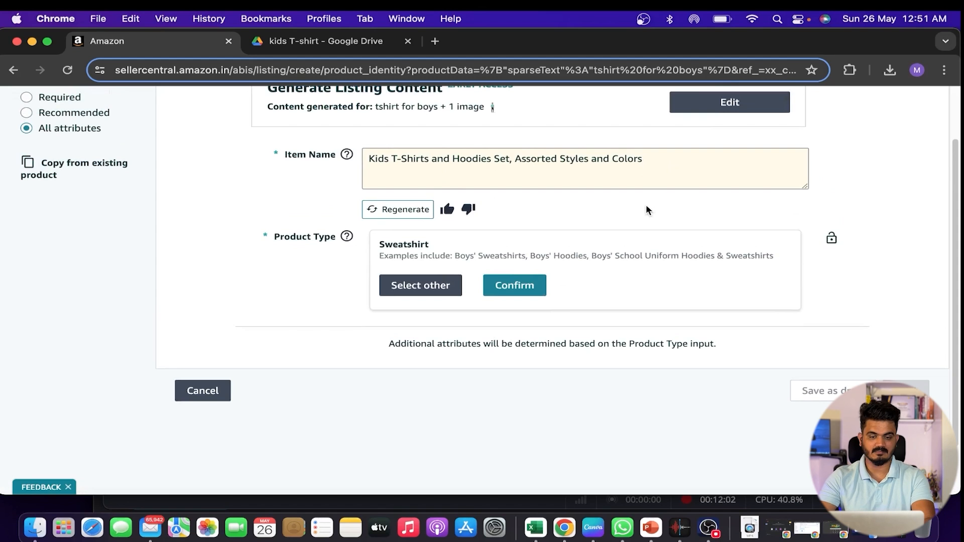
scroll(573, 209, up, 1)
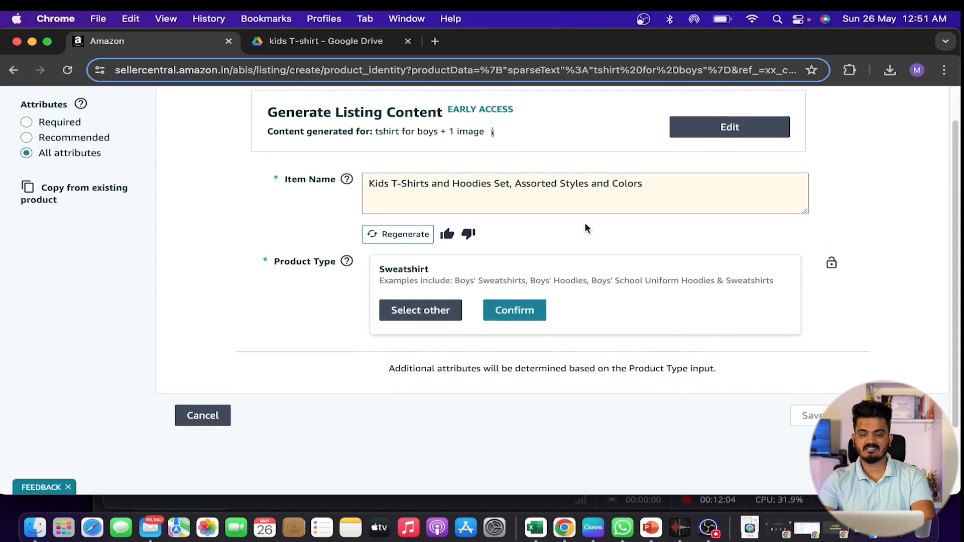
scroll(592, 238, up, 2)
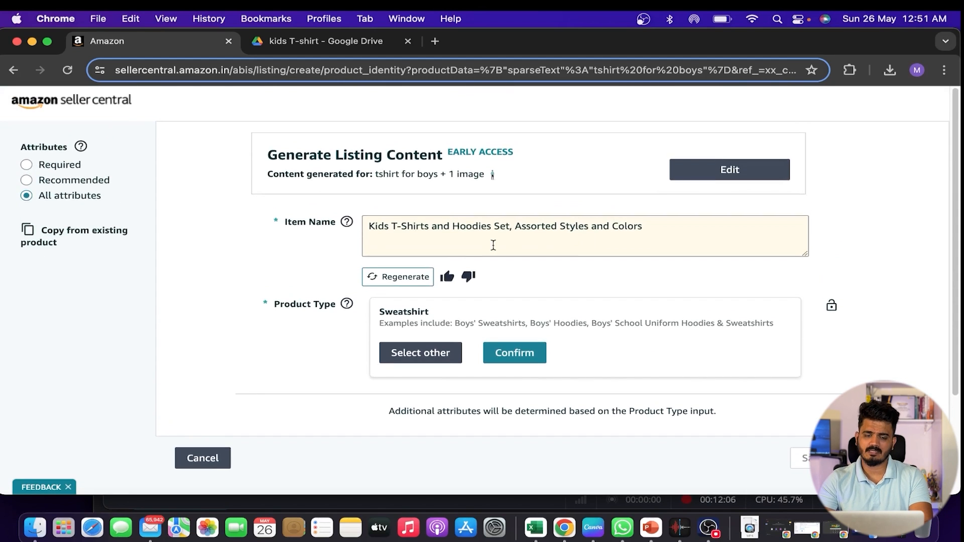
click(391, 277)
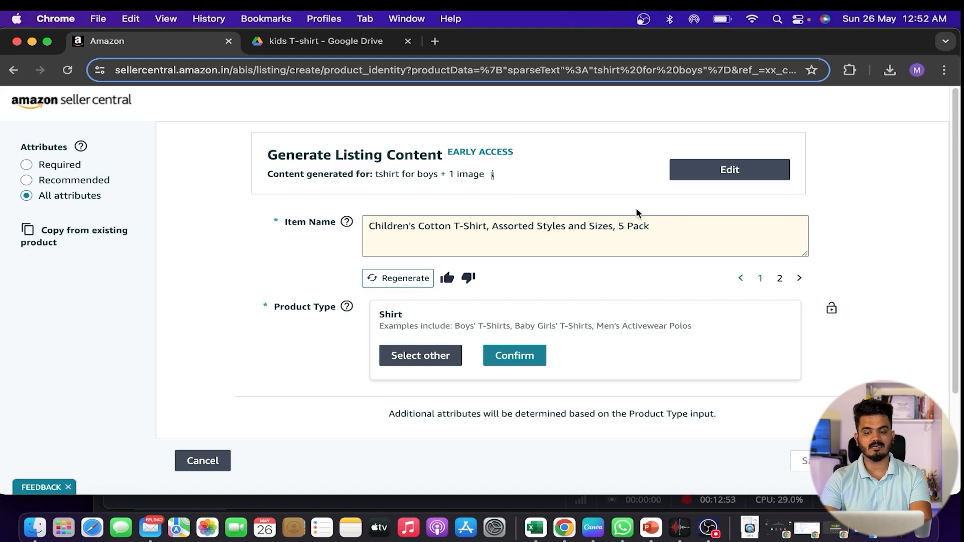
Step: Replace the generated item name with "KIds Cotton Printed T-shirt"
drag(662, 226, 359, 225)
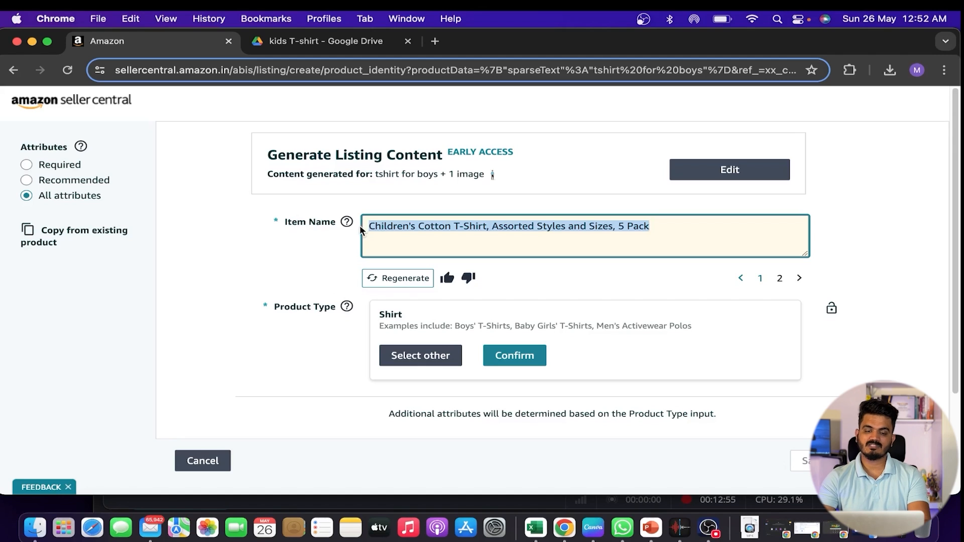
click(662, 238)
drag(660, 226, 489, 227)
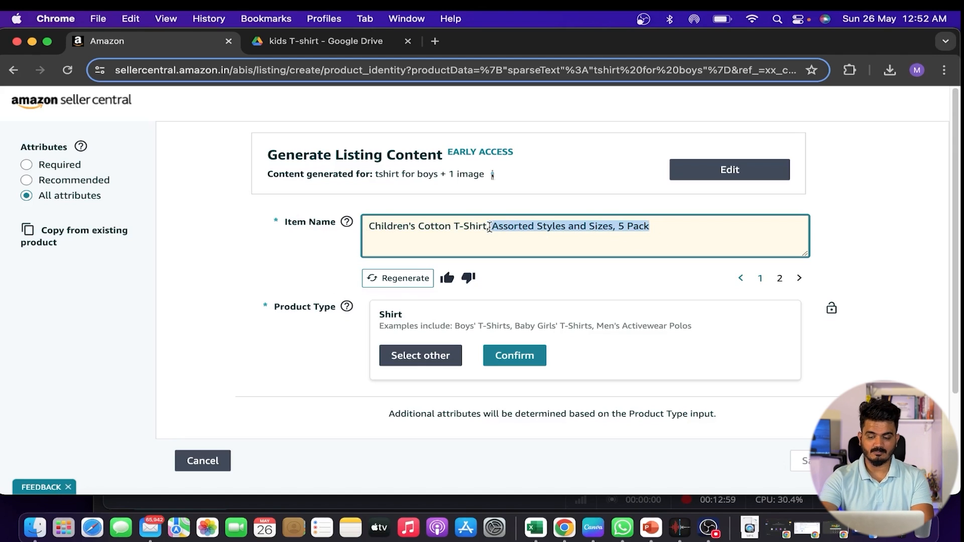
key(BackSpace)
key(BackSpace)
key(BackSpace)
key(BackSpace)
key(BackSpace)
key(BackSpace)
key(BackSpace)
key(BackSpace)
key(BackSpace)
key(BackSpace)
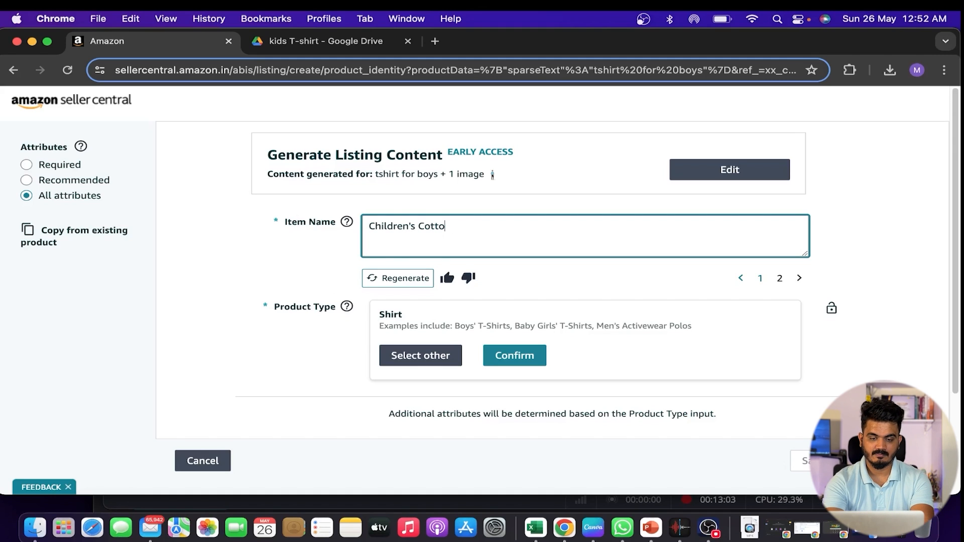
key(BackSpace)
key(BackSpace)
key(BackSpace)
key(BackSpace)
key(BackSpace)
key(BackSpace)
key(BackSpace)
key(BackSpace)
key(BackSpace)
key(BackSpace)
key(BackSpace)
key(BackSpace)
key(BackSpace)
key(BackSpace)
key(BackSpace)
key(BackSpace)
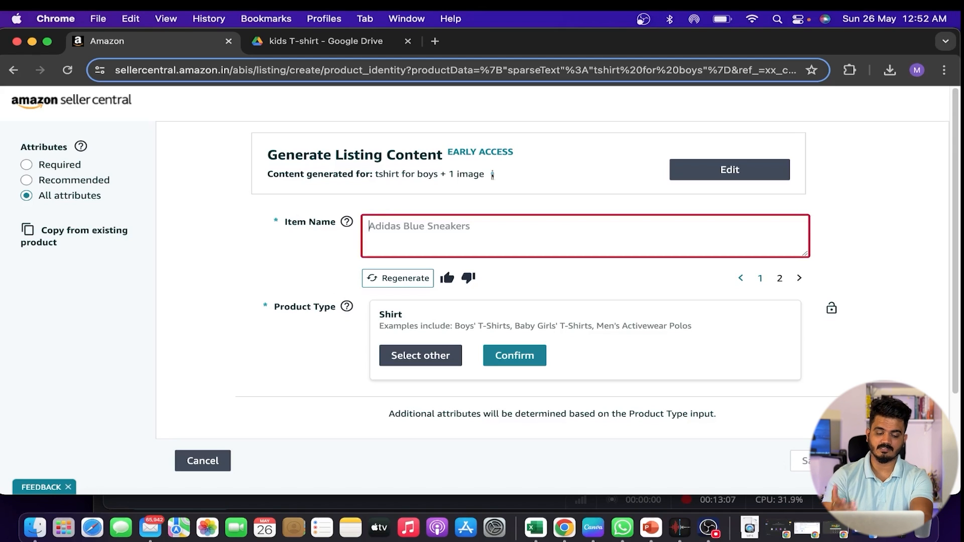
text(KIds )
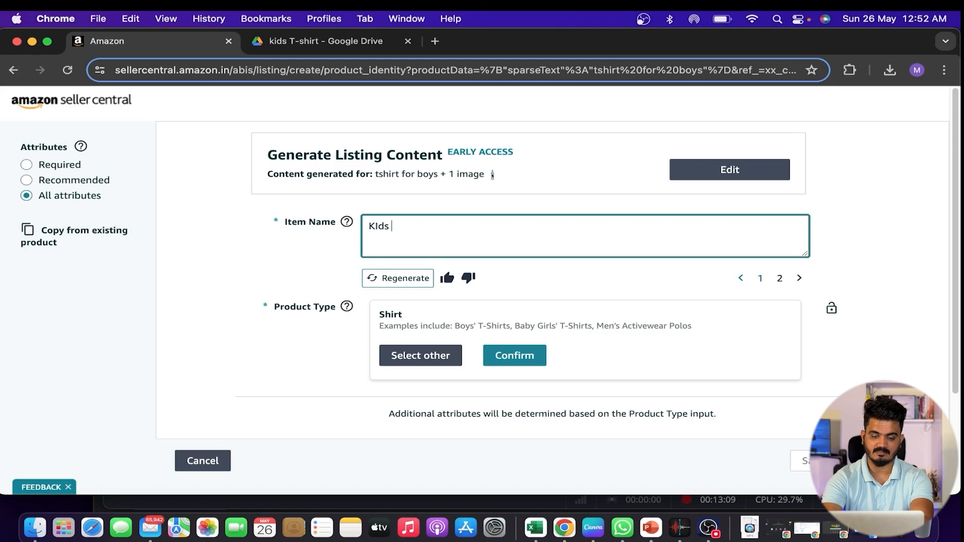
text(Cotto)
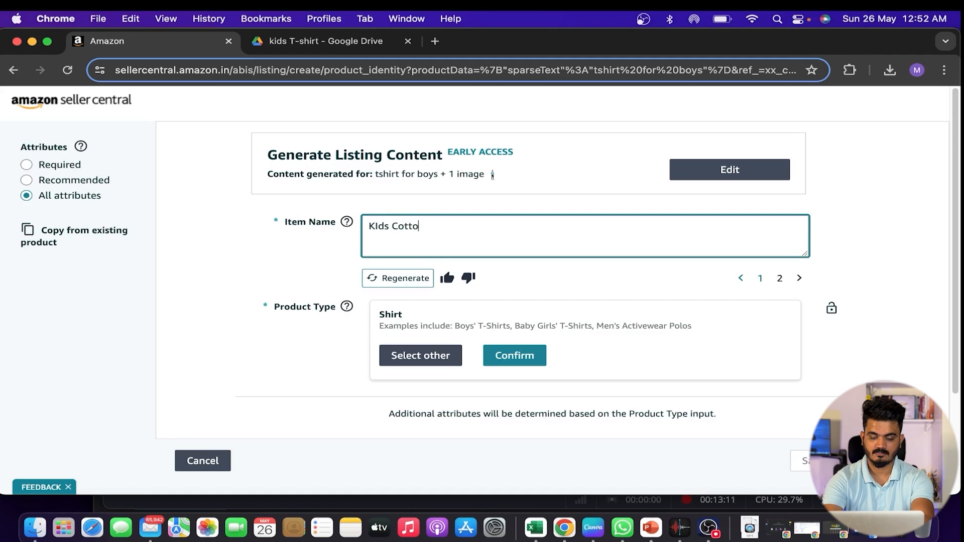
text(n Printed)
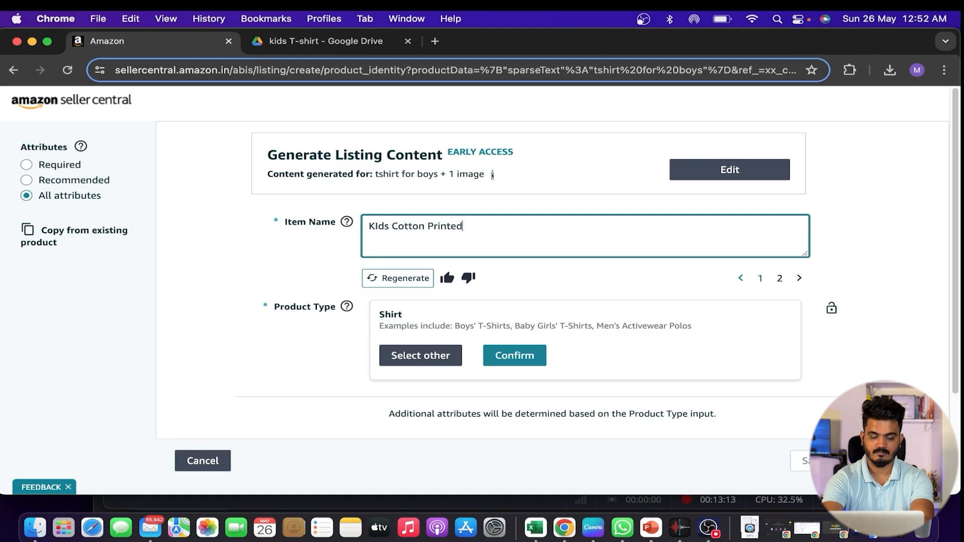
text( Tshirt)
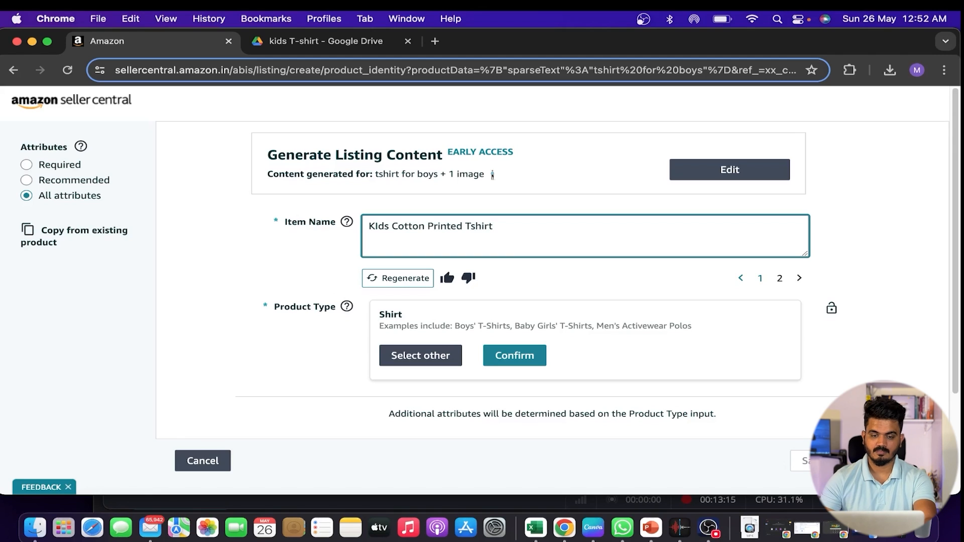
click(470, 227)
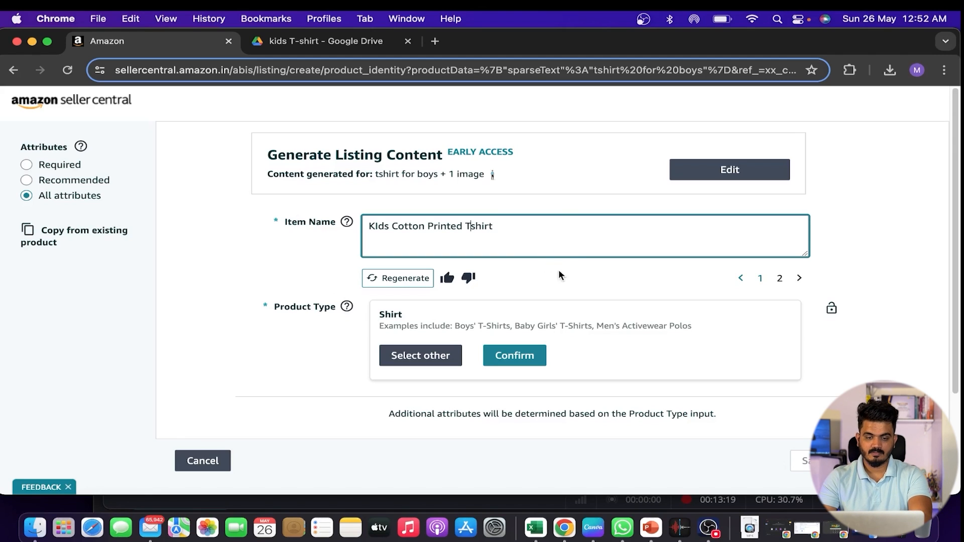
Step: Search the product categories for "kids t shirt" and select Shirt under Clothing & Accessories > Boys > T-Shirts & Polos > T-Shirts
scroll(551, 282, down, 2)
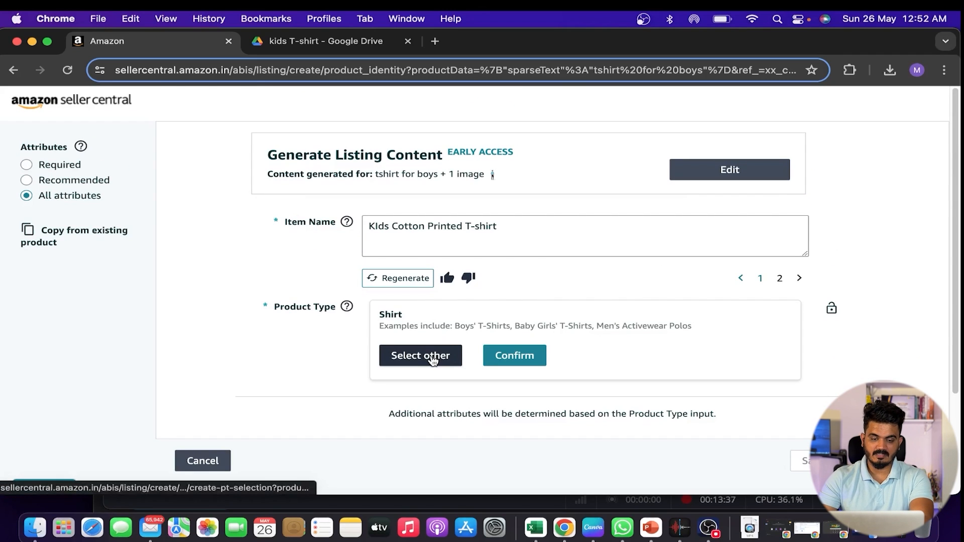
click(432, 358)
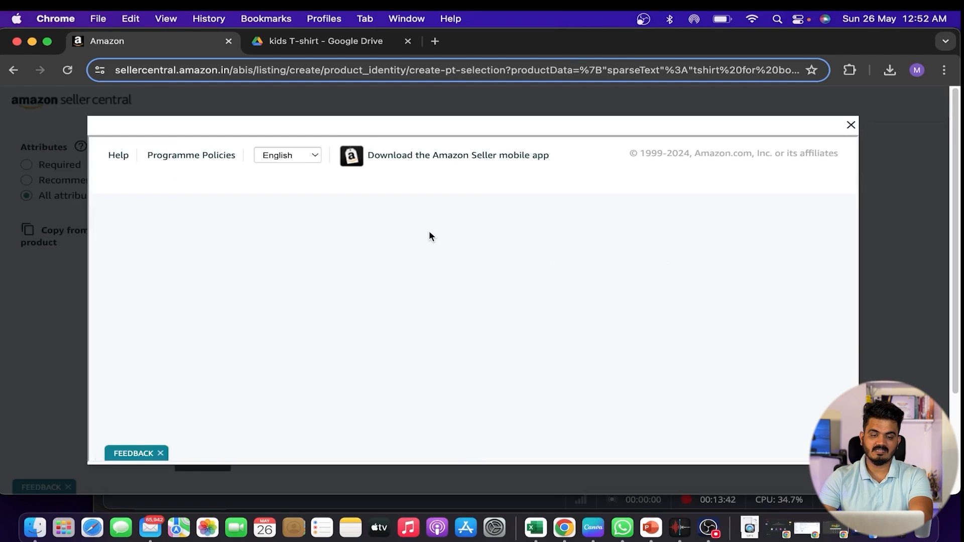
click(224, 306)
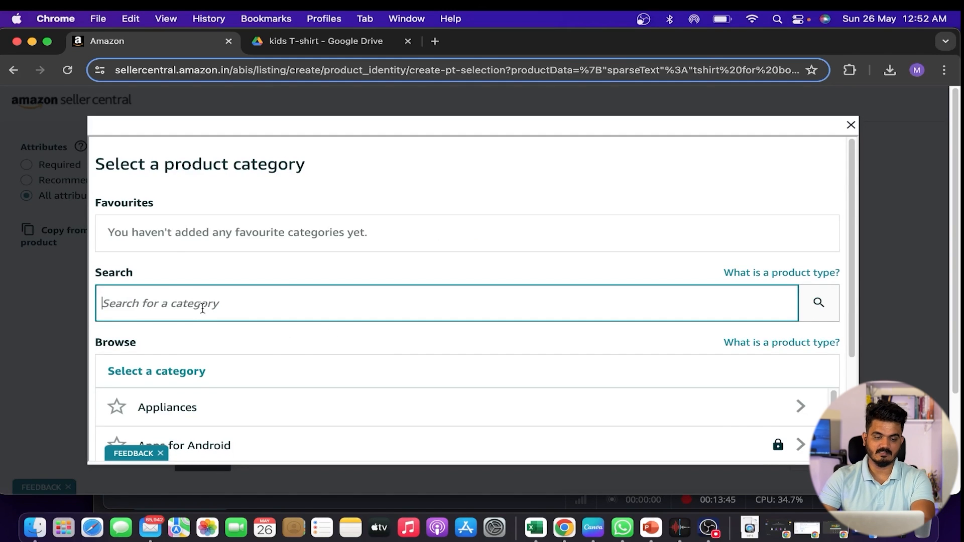
text(t shirt)
key(super+Left)
text(kids)
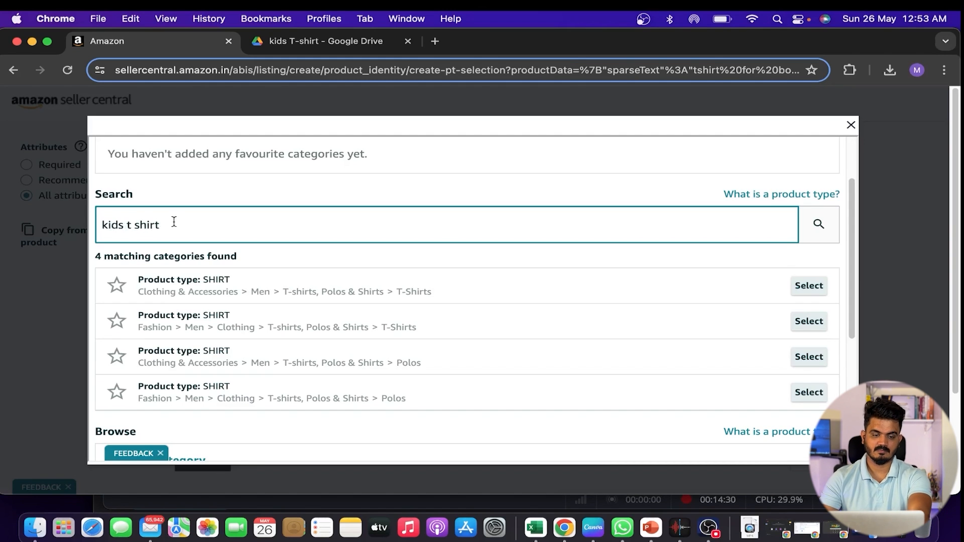
key(super+a)
click(818, 225)
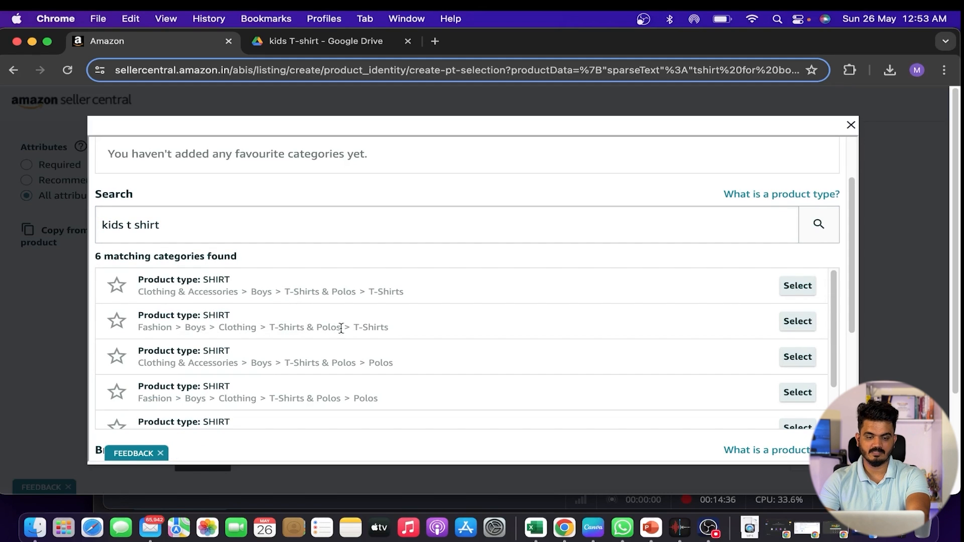
click(798, 327)
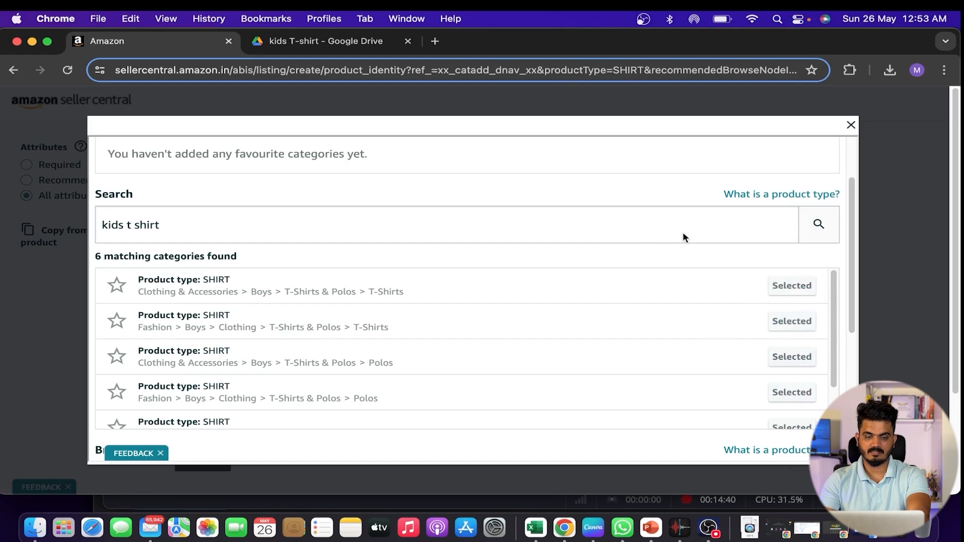
click(850, 127)
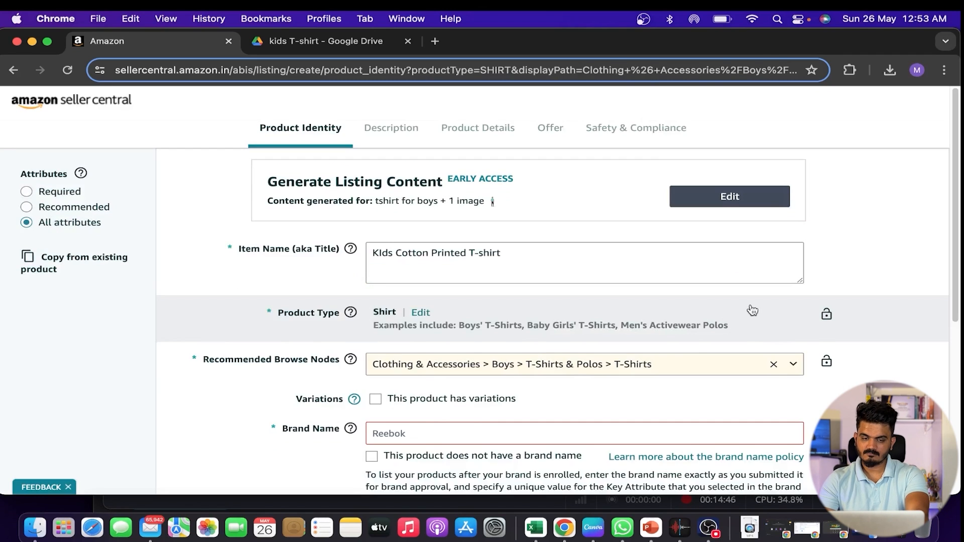
Step: Mark the product as having variations that differ by Size
scroll(693, 321, down, 5)
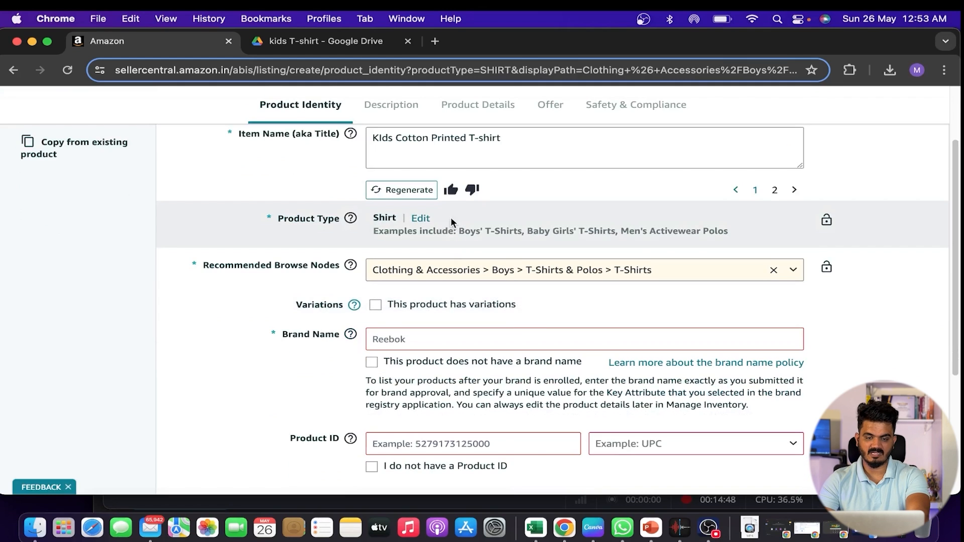
scroll(480, 295, down, 2)
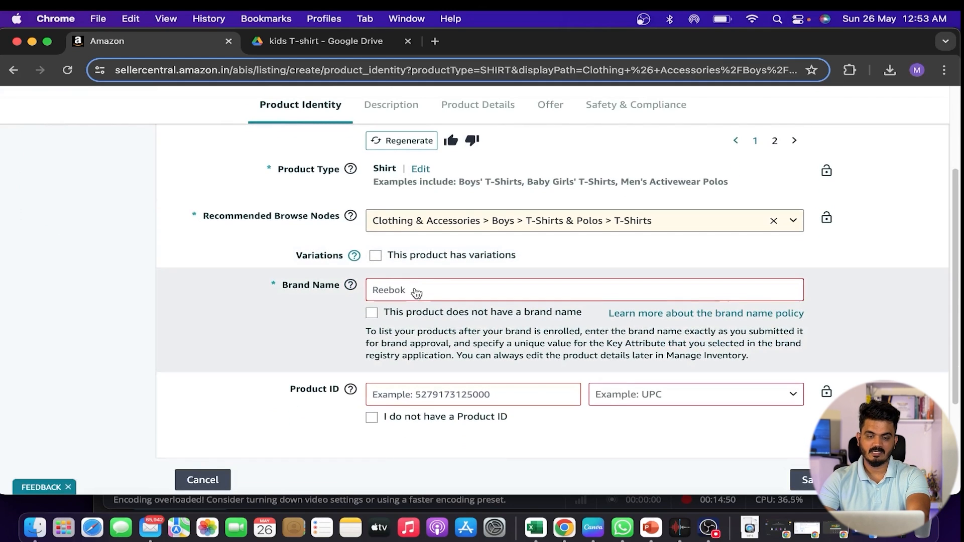
click(375, 257)
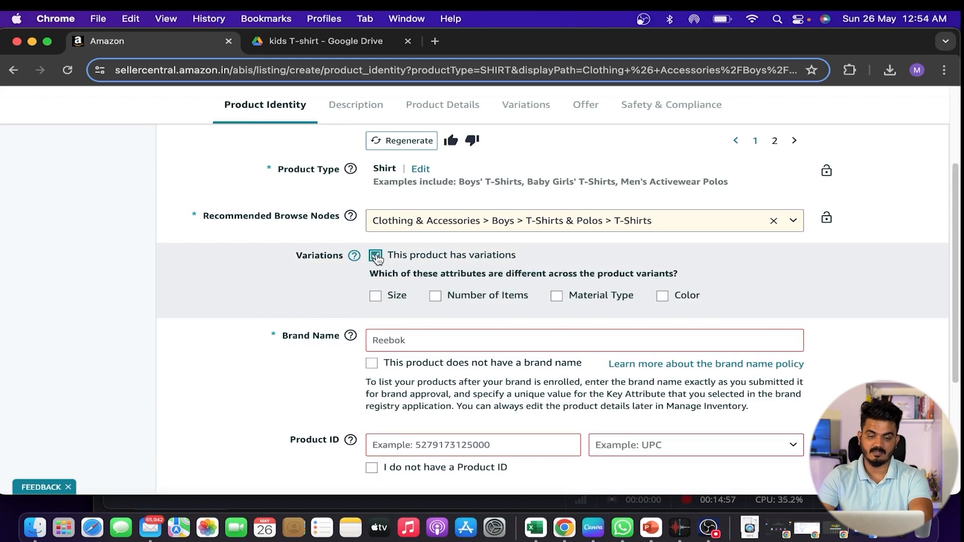
click(376, 297)
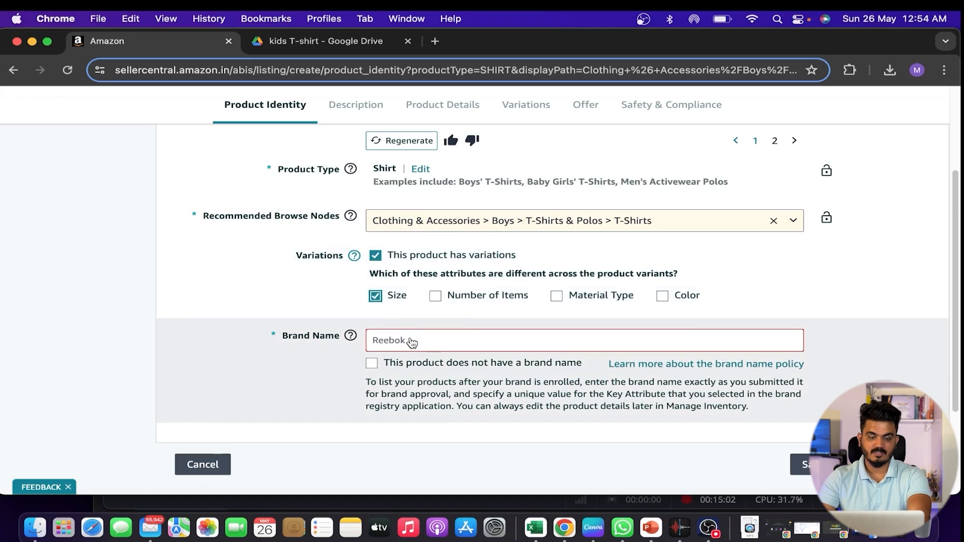
Step: Enter Generic as the product's brand name
click(409, 341)
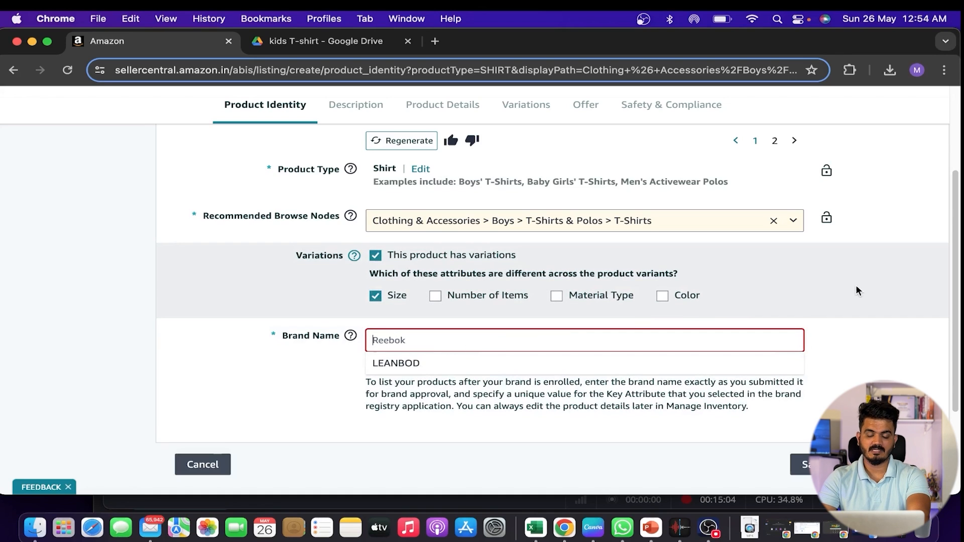
text(G)
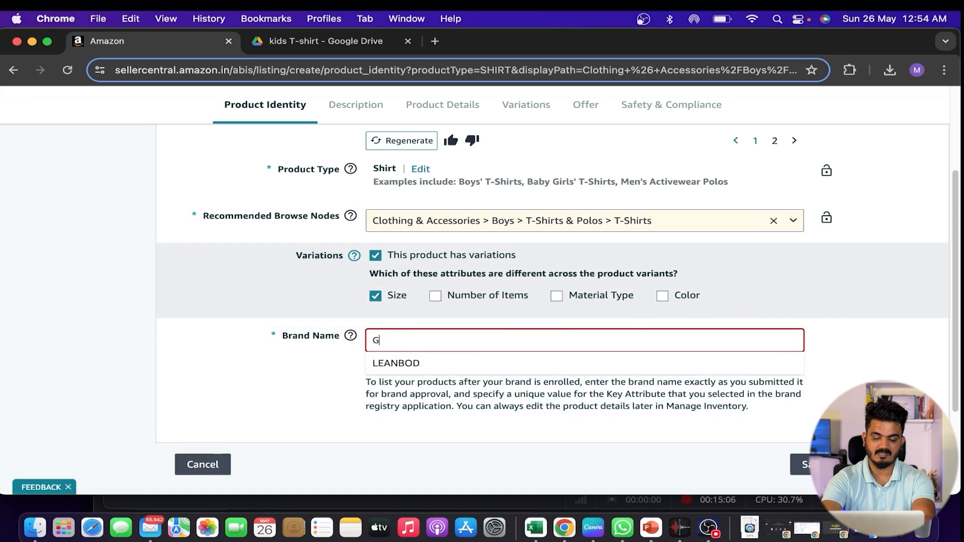
text(ene)
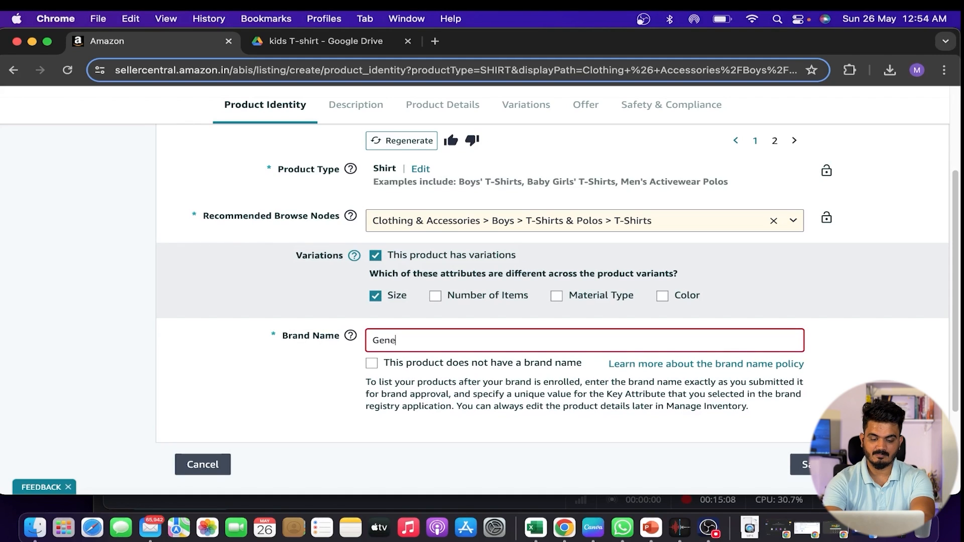
text(ric)
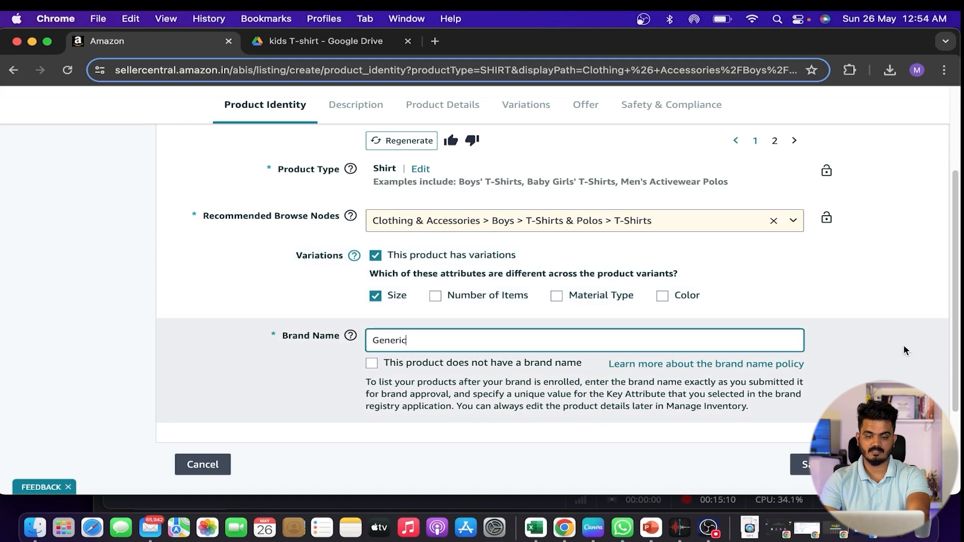
Step: Mark the product as not having a brand name and proceed from the product identity section
click(372, 363)
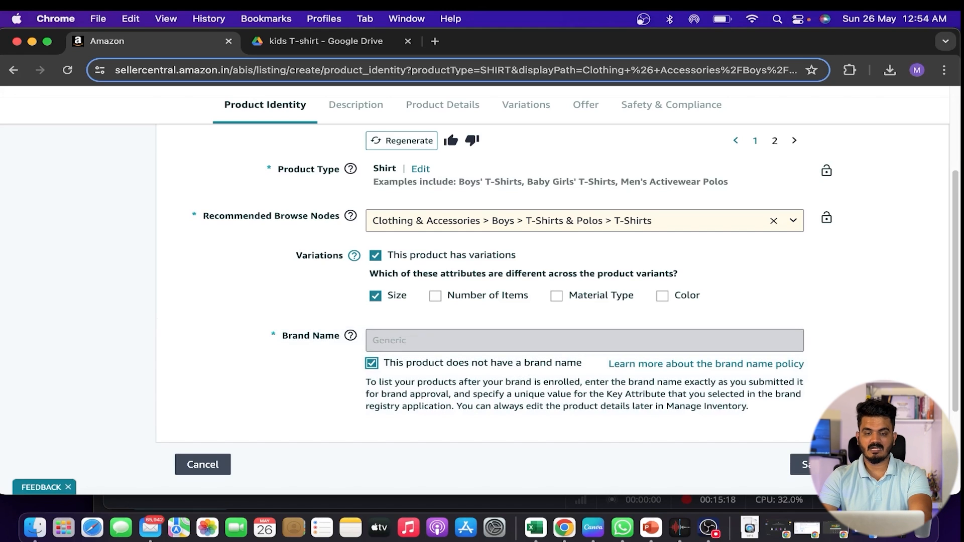
scroll(371, 333, up, 3)
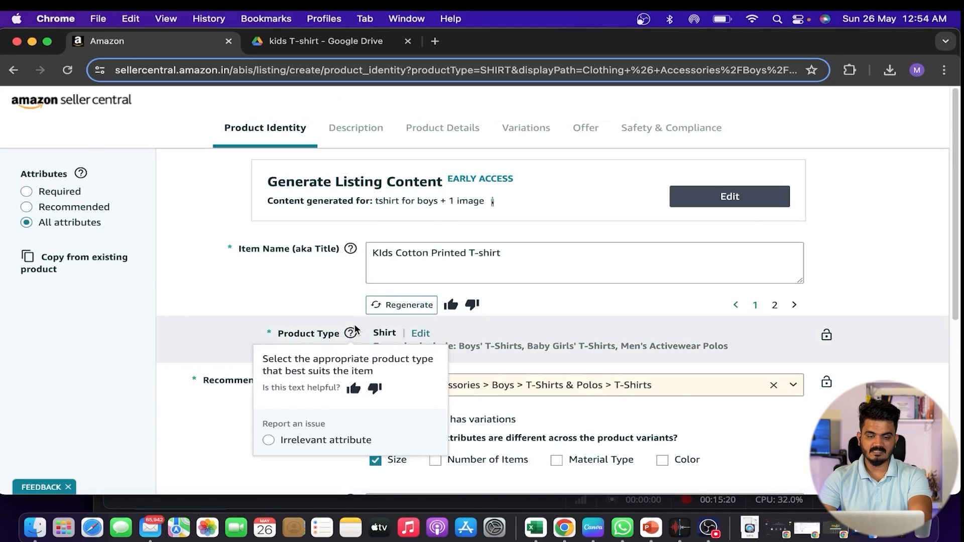
scroll(631, 268, down, 2)
scroll(703, 362, down, 1)
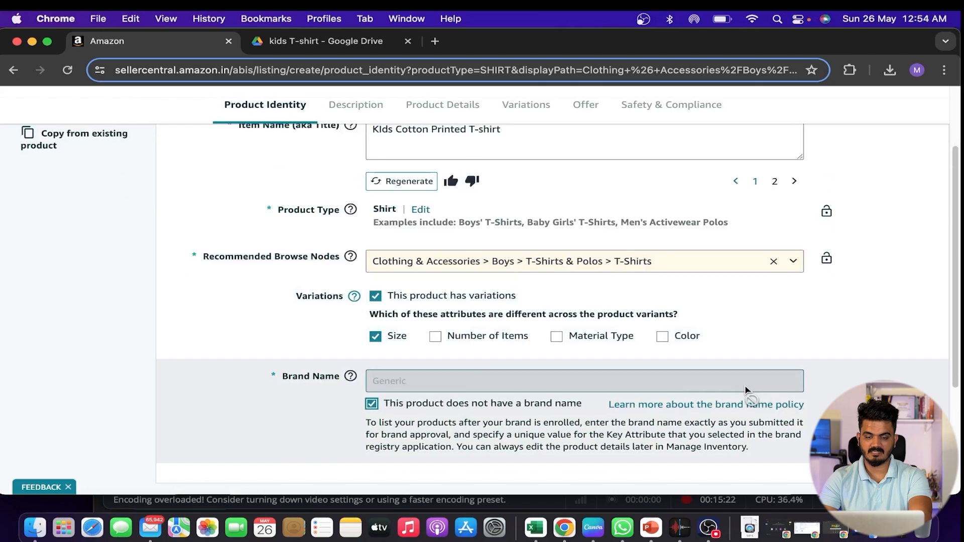
scroll(745, 384, down, 4)
click(906, 330)
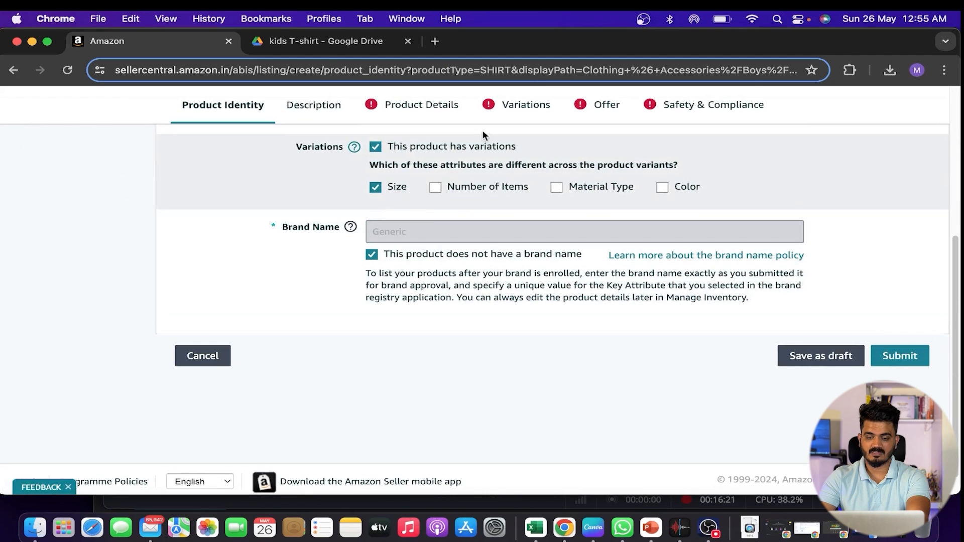
Step: Review the generated product description and bullet points in the listing's description section
click(318, 106)
scroll(603, 215, down, 3)
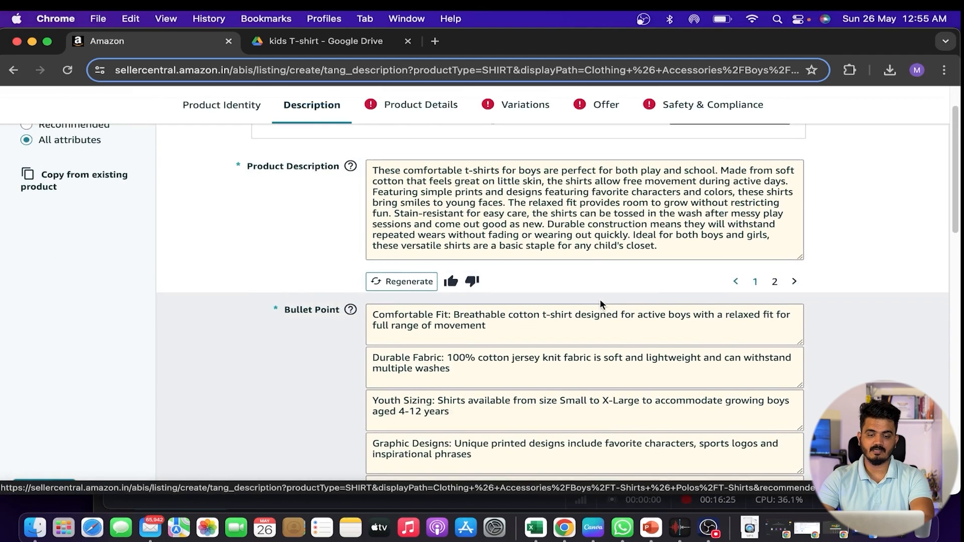
scroll(593, 300, up, 1)
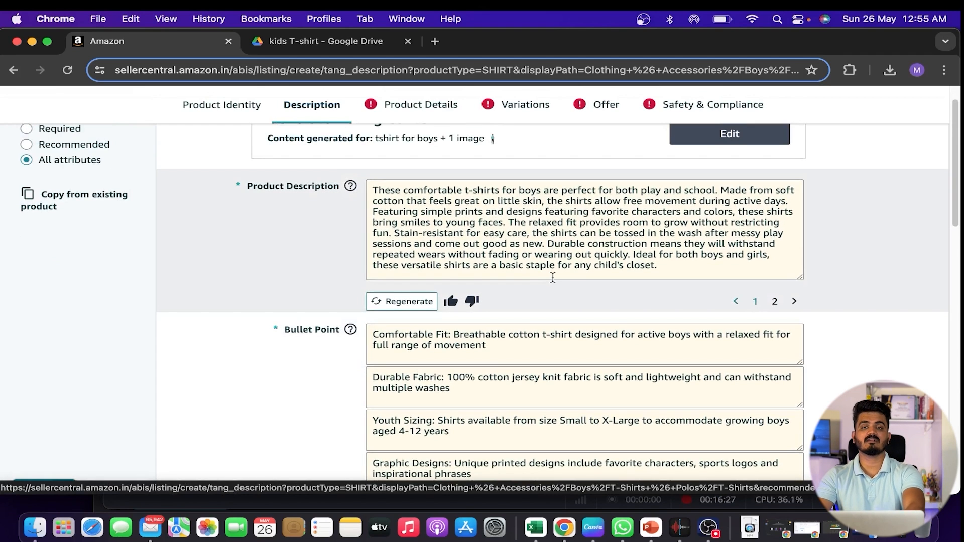
scroll(553, 278, down, 1)
scroll(553, 277, down, 2)
scroll(552, 275, up, 2)
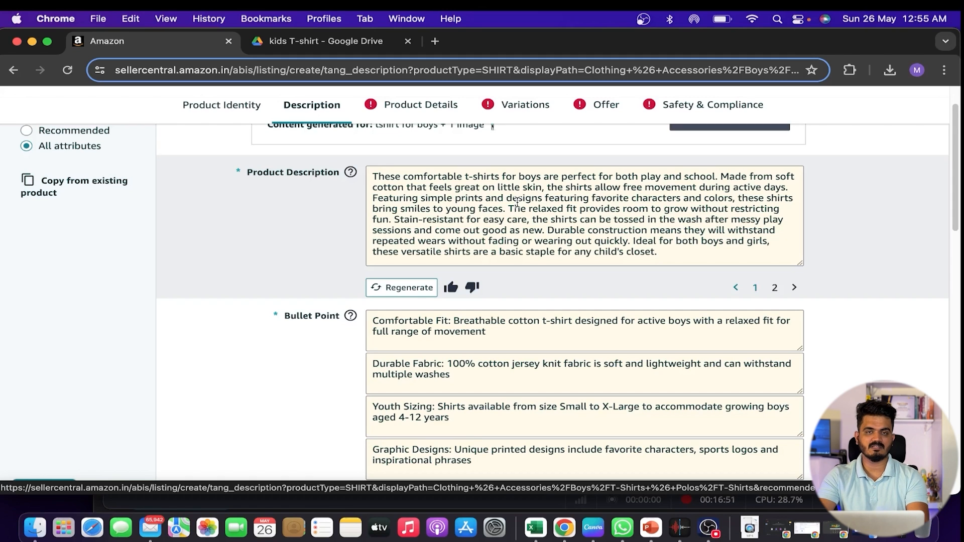
scroll(517, 202, down, 5)
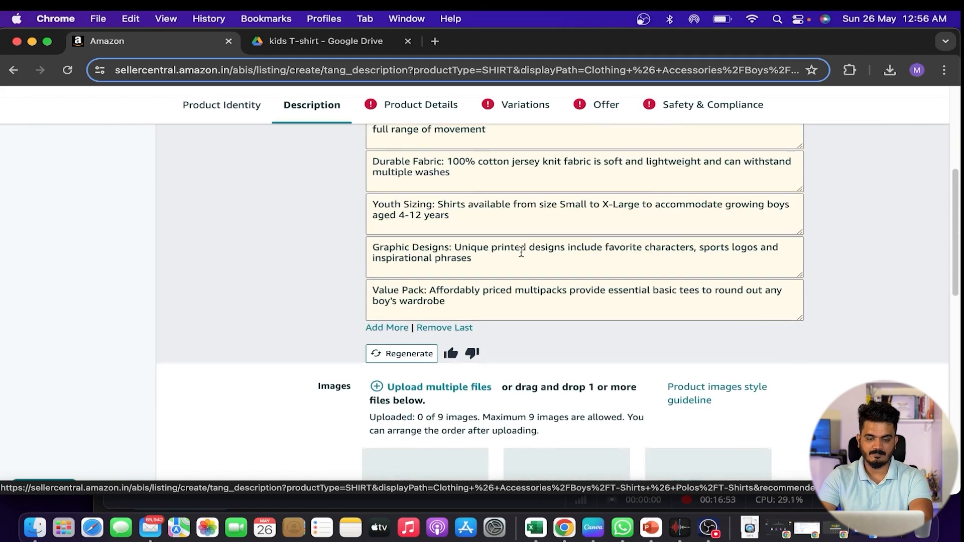
Step: Try to upload 01-2.jpg from Downloads as the main product image
scroll(532, 249, down, 6)
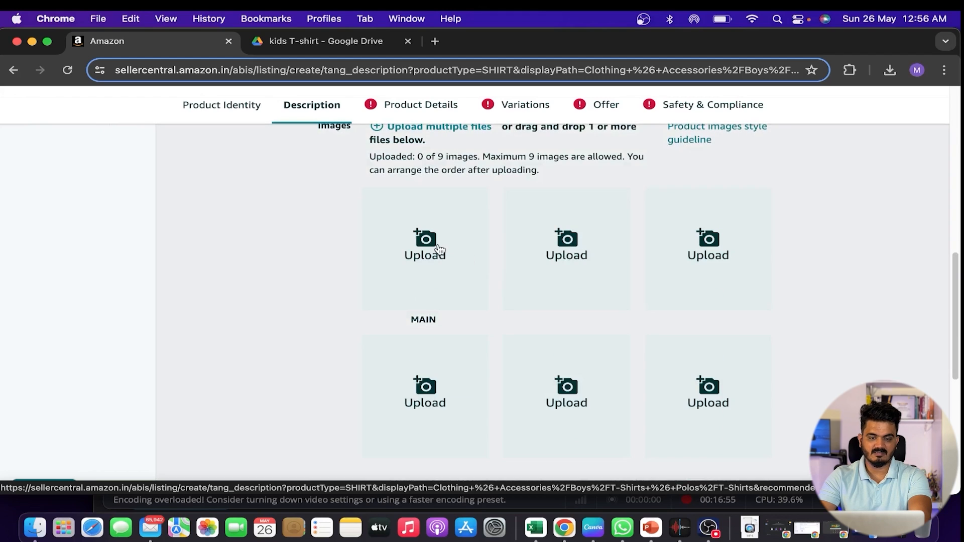
click(423, 216)
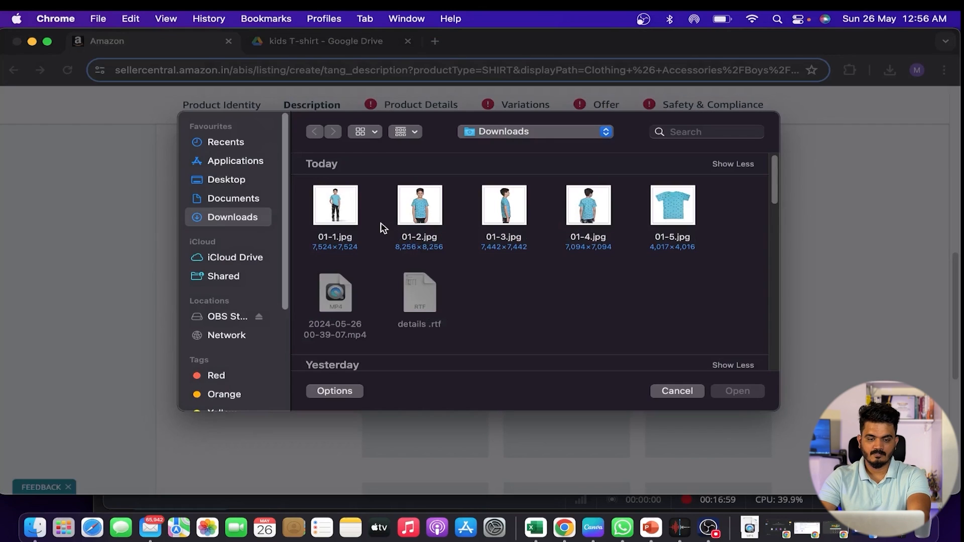
click(421, 210)
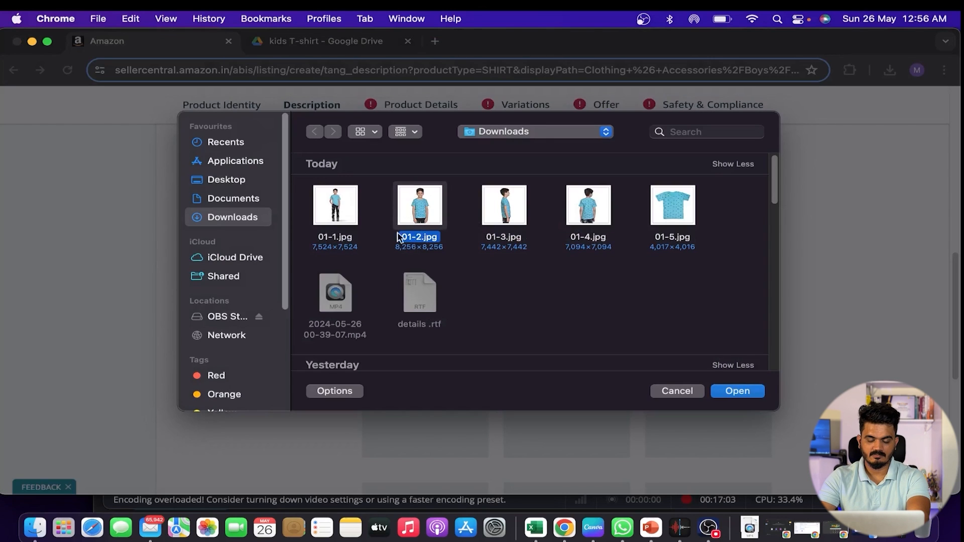
click(734, 391)
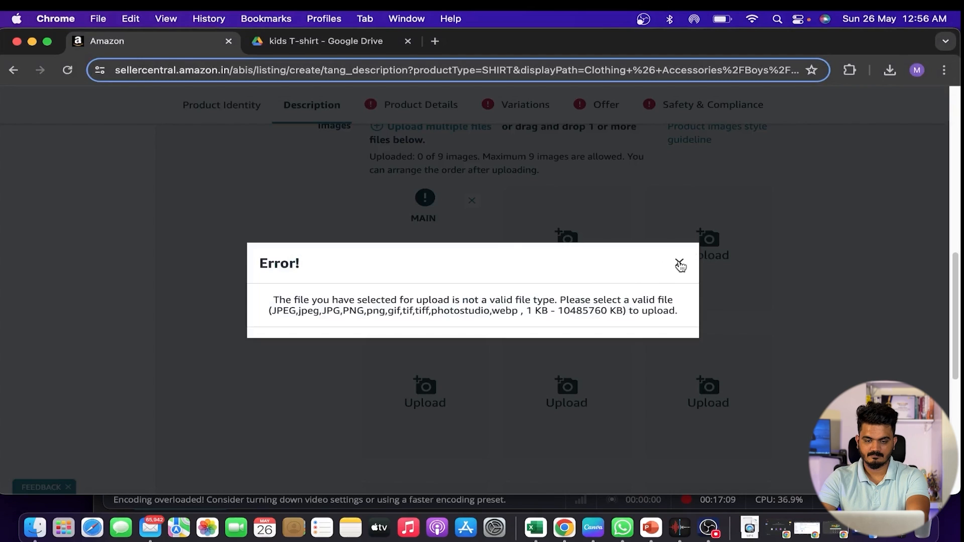
click(681, 266)
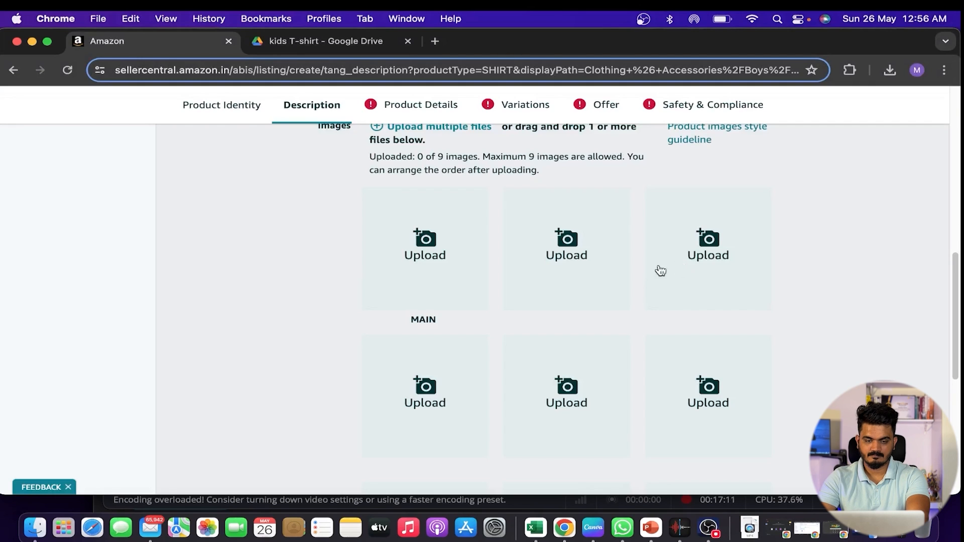
Step: Upload 01-1.jpg from Downloads as the main product image
click(475, 277)
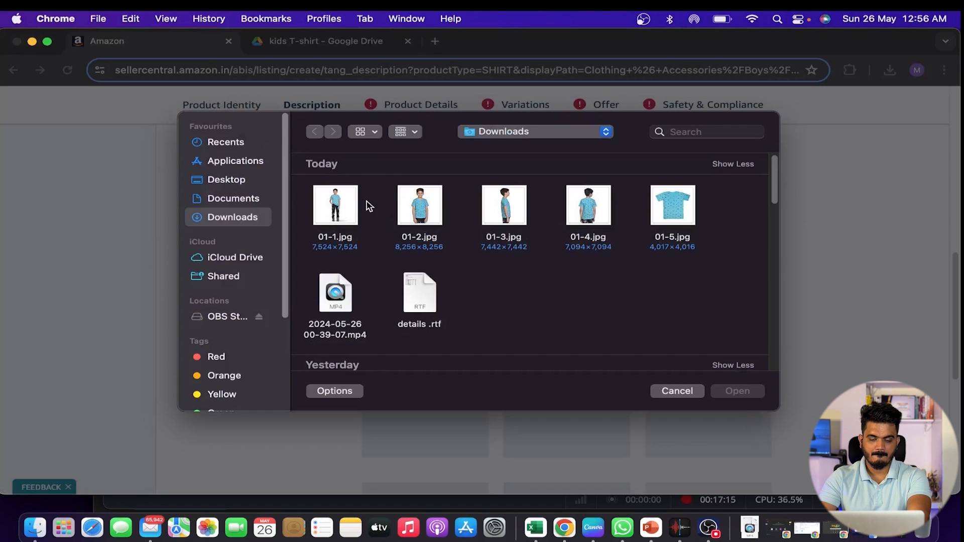
click(358, 206)
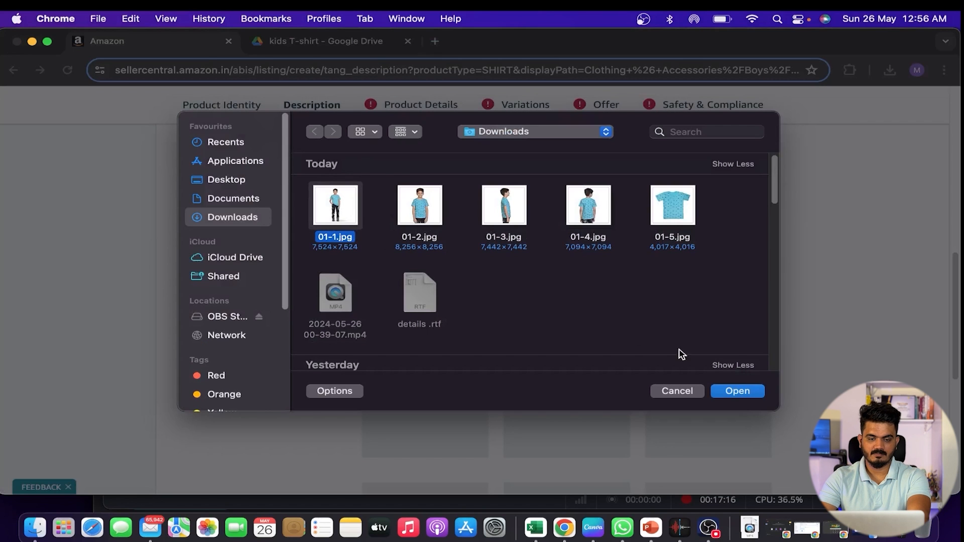
click(725, 392)
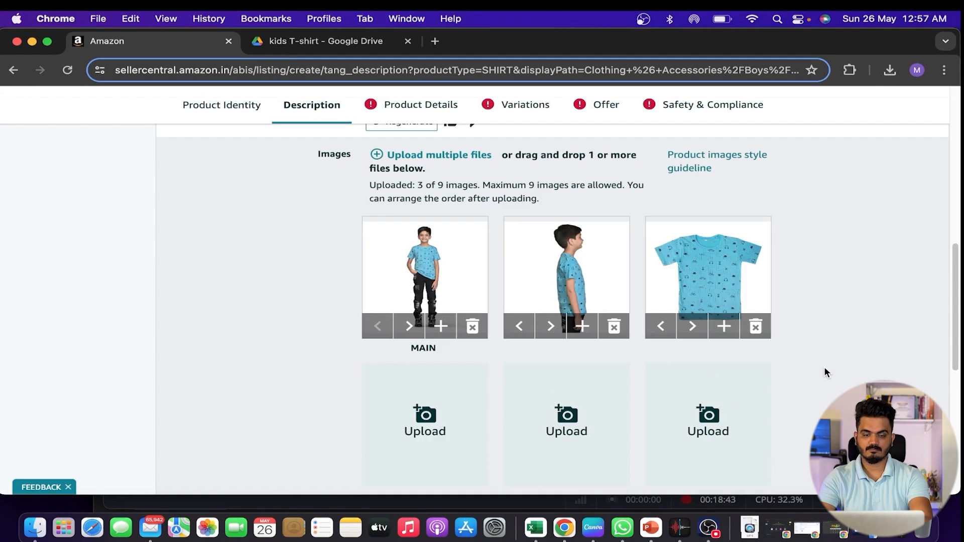
Step: In the product details, enter the search terms "kids tshirt, tshirt for kids , kids printed tshirt"
scroll(694, 337, down, 3)
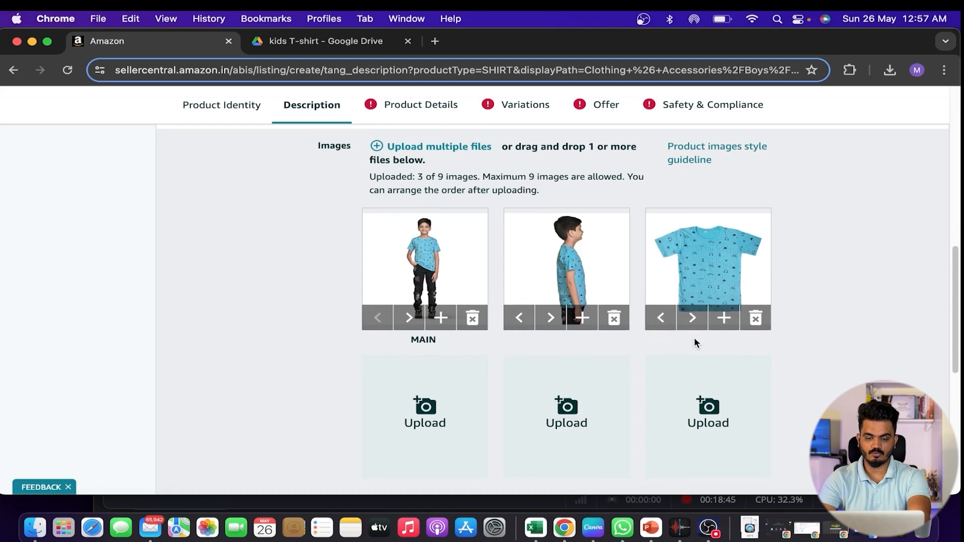
scroll(566, 326, up, 1)
scroll(585, 345, down, 3)
scroll(739, 386, up, 2)
scroll(923, 347, down, 3)
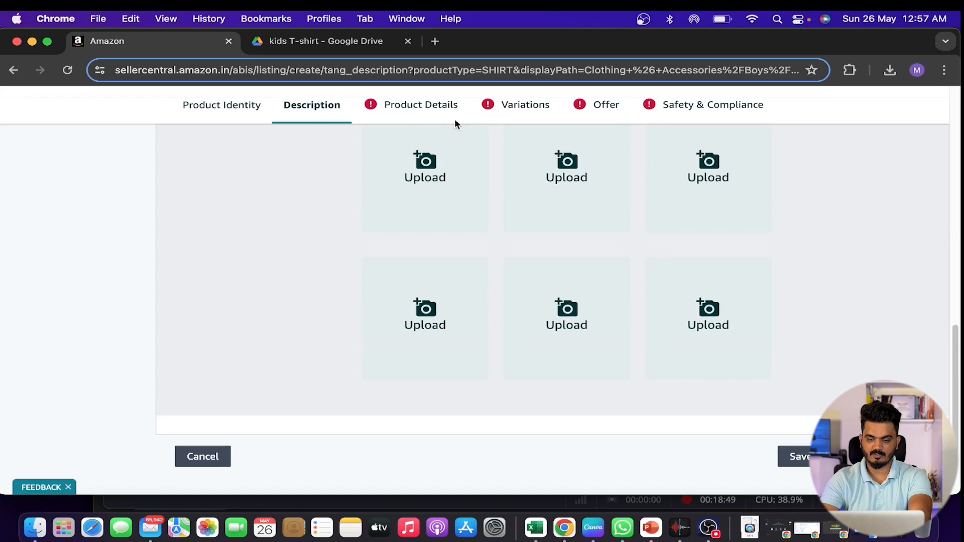
click(411, 109)
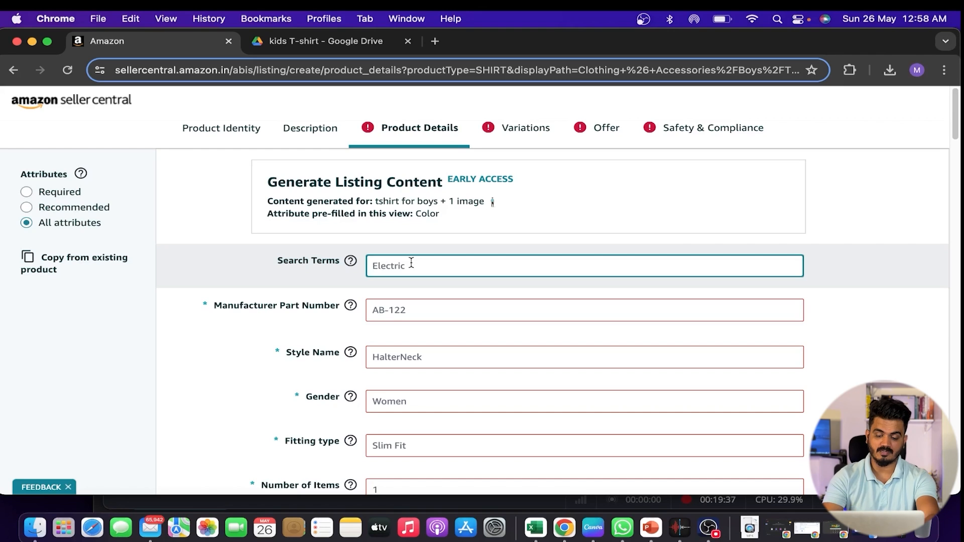
text(kids tshirt, tshirt for)
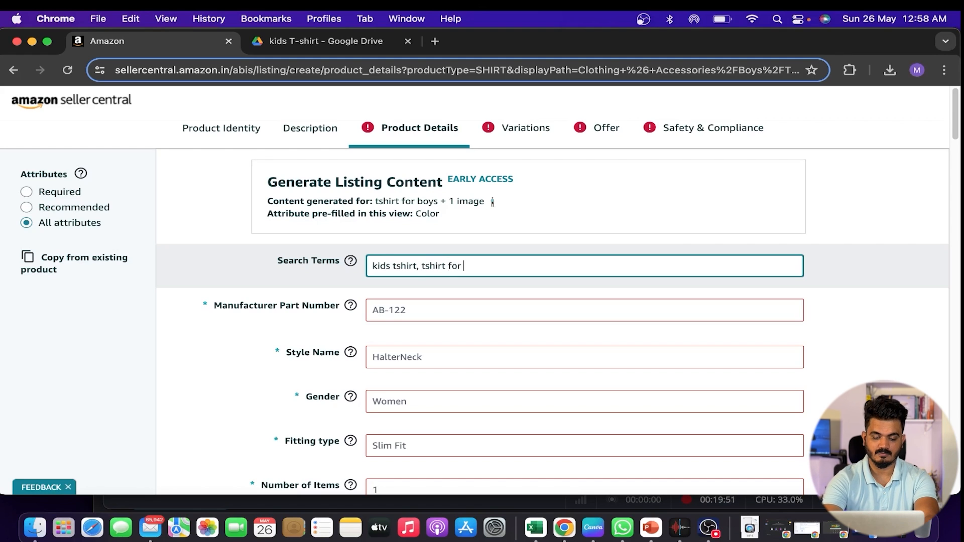
text(kids , kids printed tshirt)
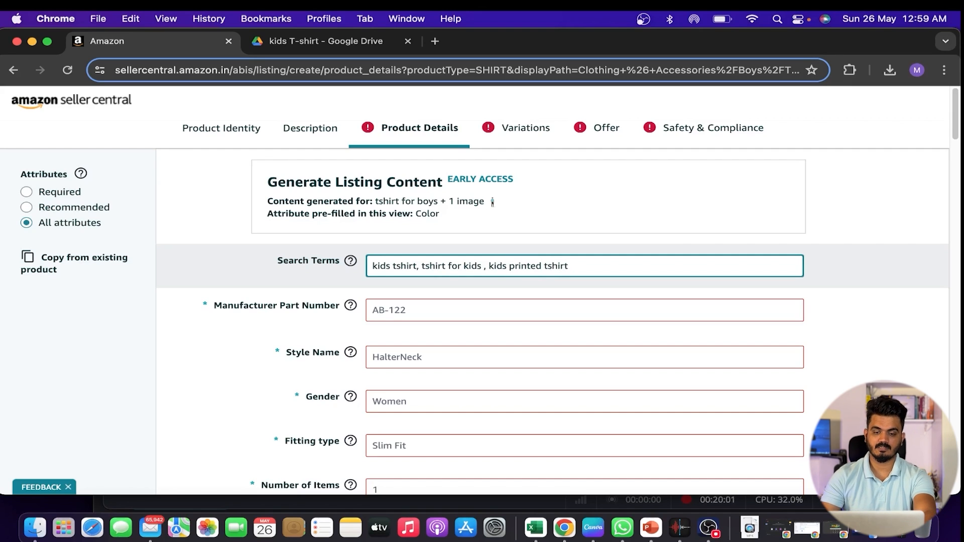
Step: Set the manufacturer part number to KT_01 and the style name to Western
click(447, 314)
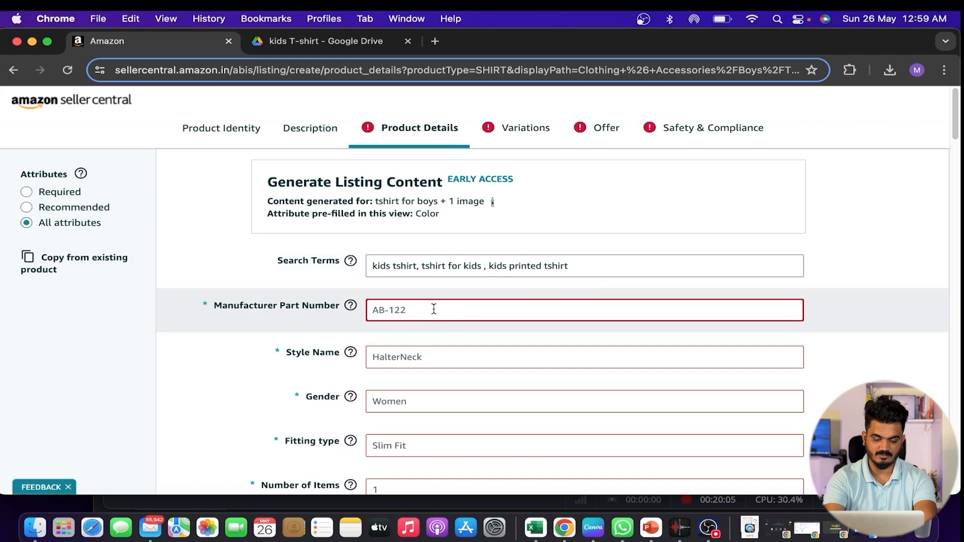
text(KT)
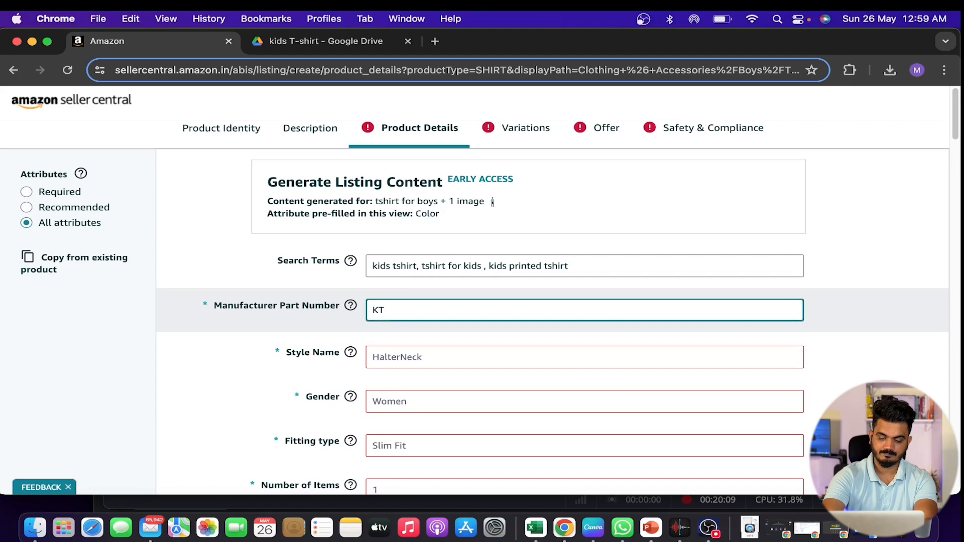
text(_01)
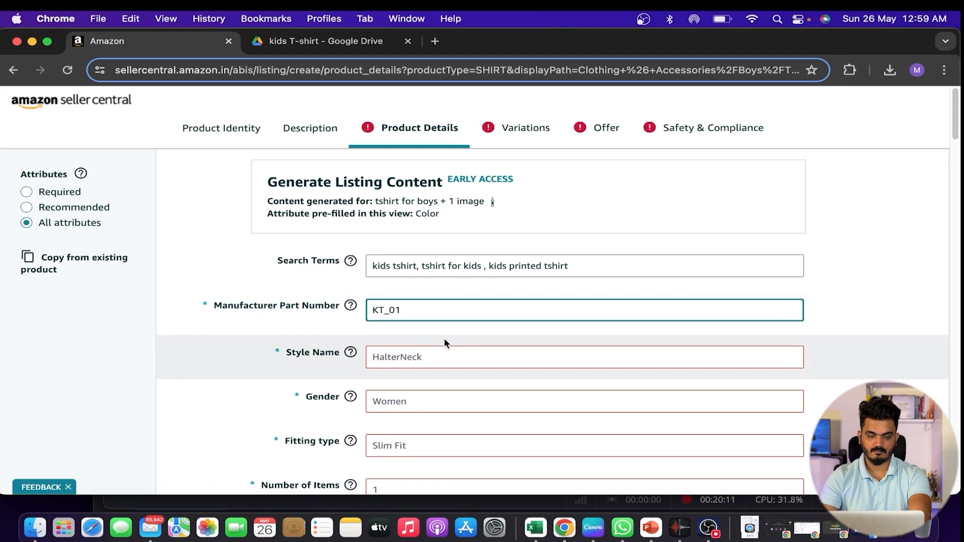
click(411, 360)
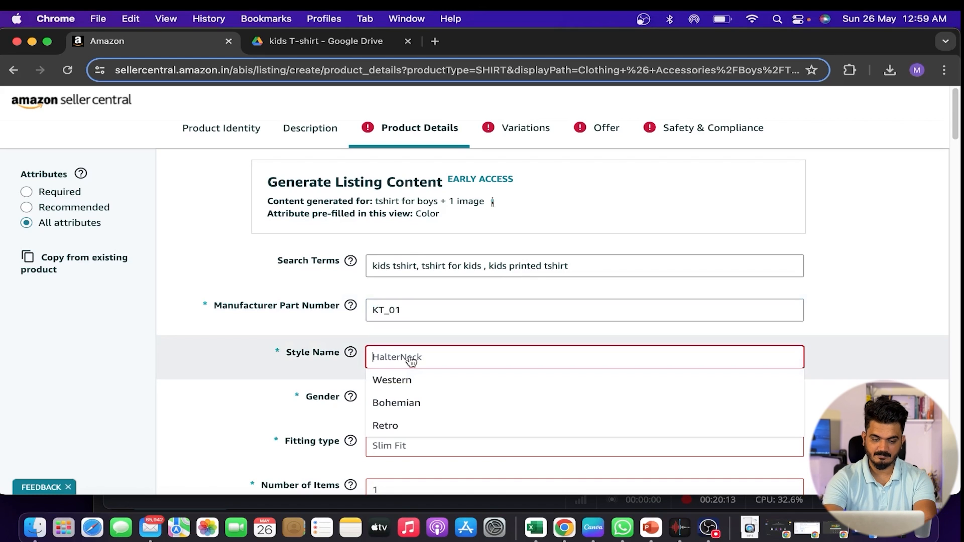
click(400, 380)
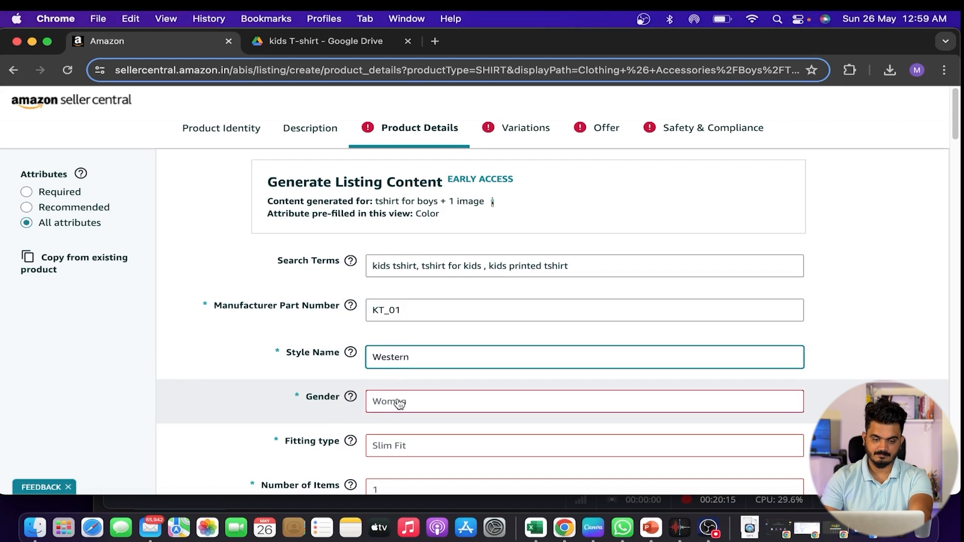
Step: Set the gender to Boys and the fitting type to Regular Fit
click(400, 398)
click(395, 463)
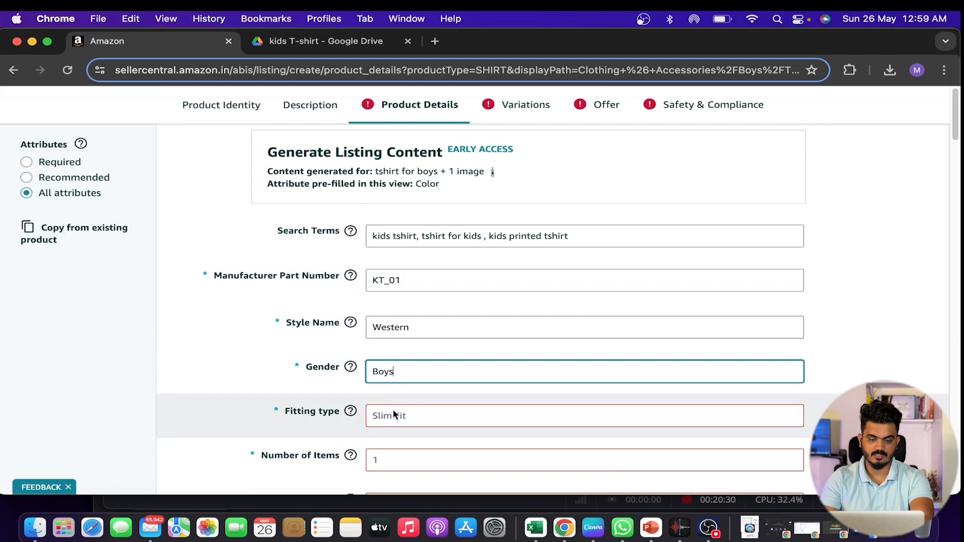
click(397, 421)
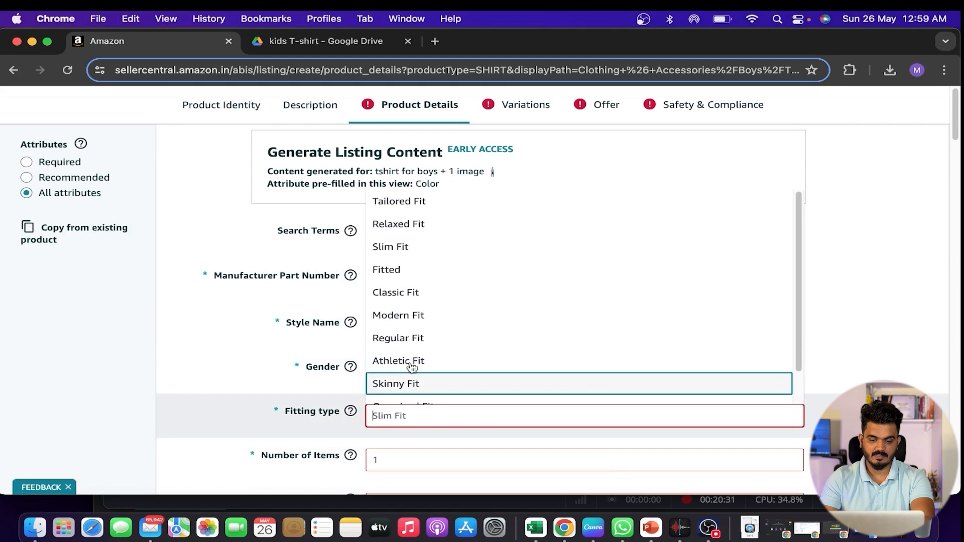
click(402, 338)
Step: Enter 100% Cotton as the fabric type and choose Machine Wash as the product care instructions
scroll(357, 356, down, 5)
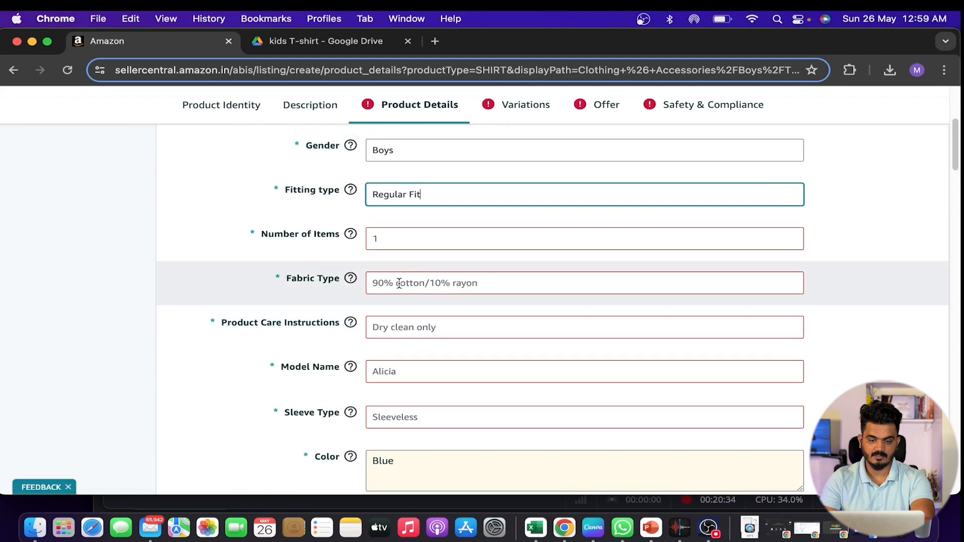
click(399, 283)
text(100)
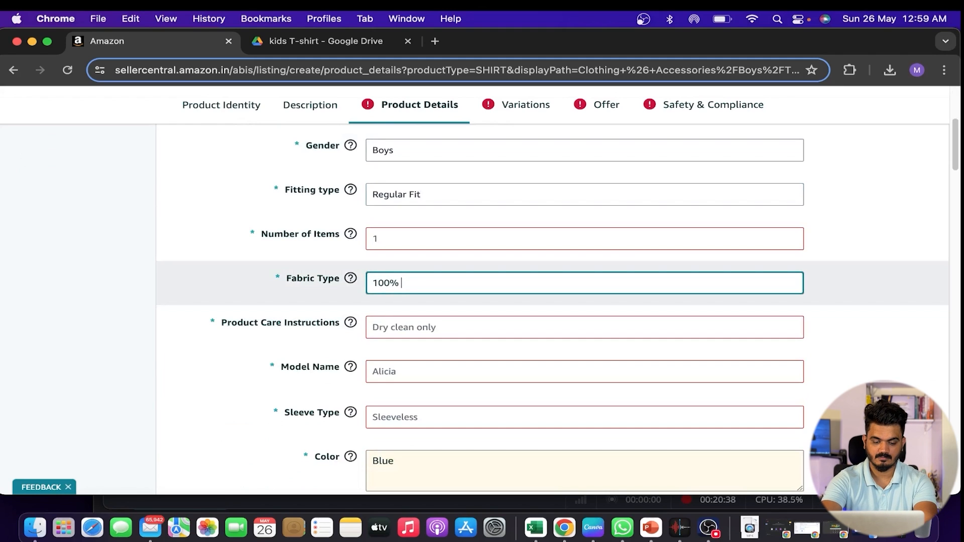
text(% Cotton)
click(425, 329)
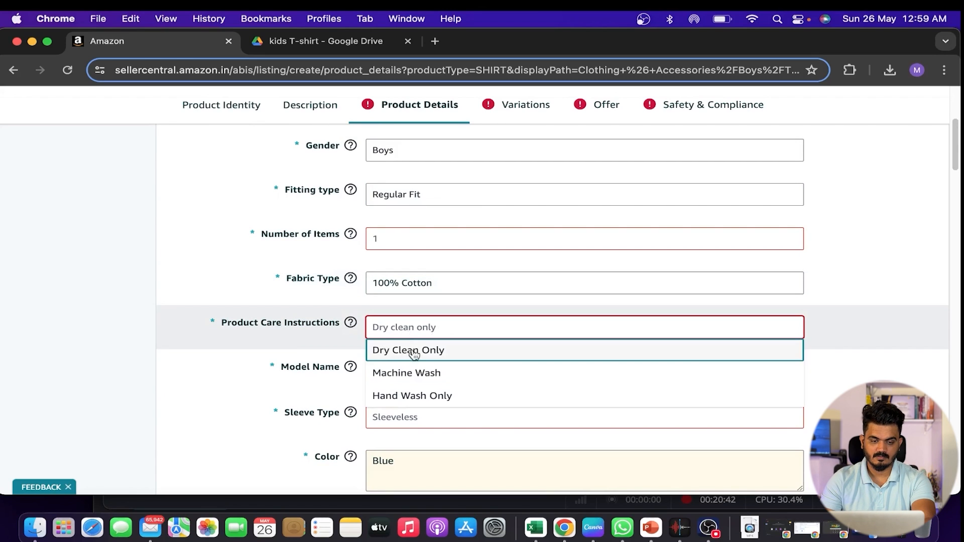
click(407, 372)
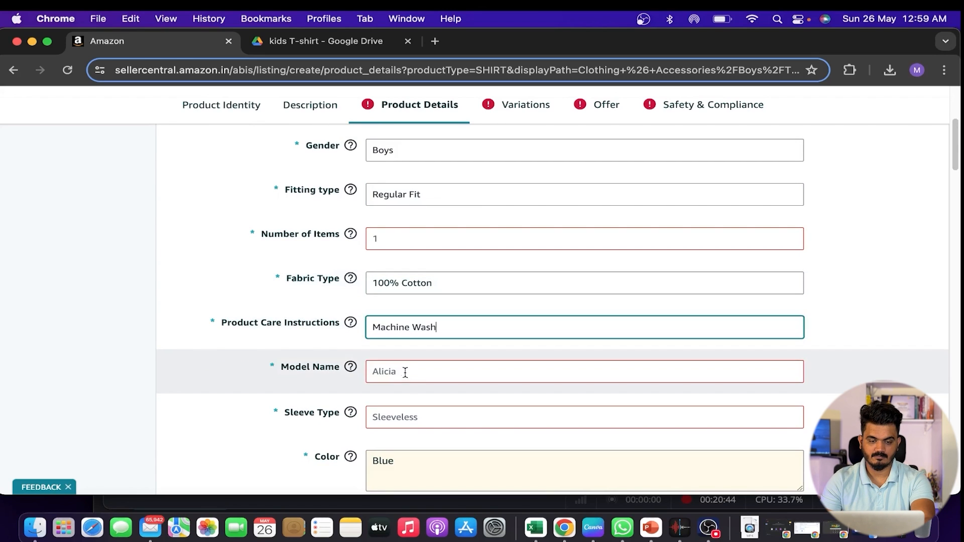
Step: Enter Printed as the product's model name
click(403, 370)
text(P)
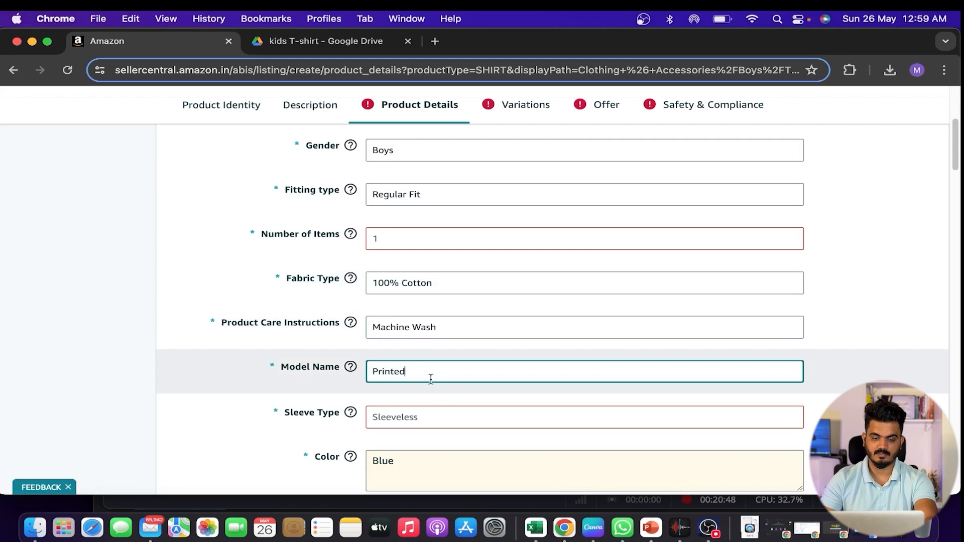
text(rinted)
Step: Set the sleeve type to Short Sleeve, replacing the long-sleeve entry
click(399, 418)
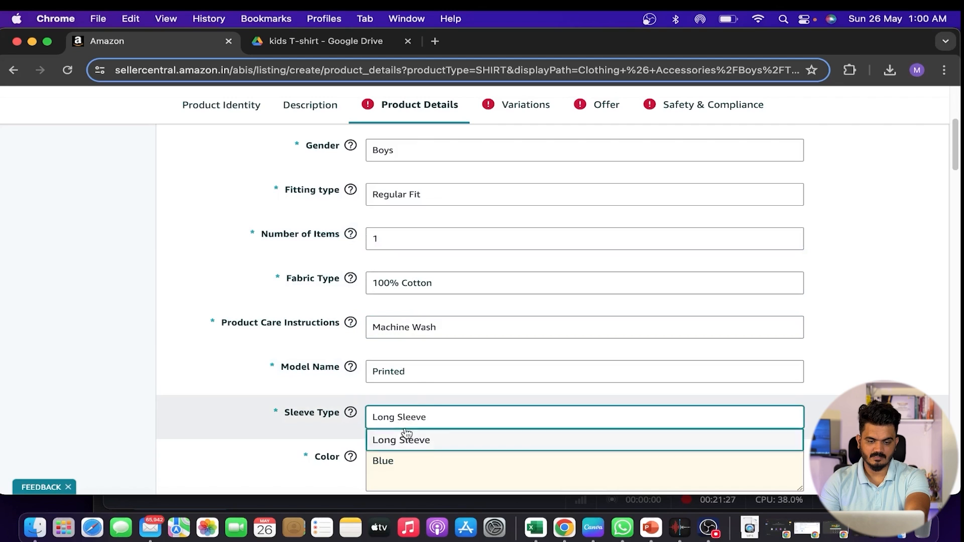
drag(440, 422, 369, 420)
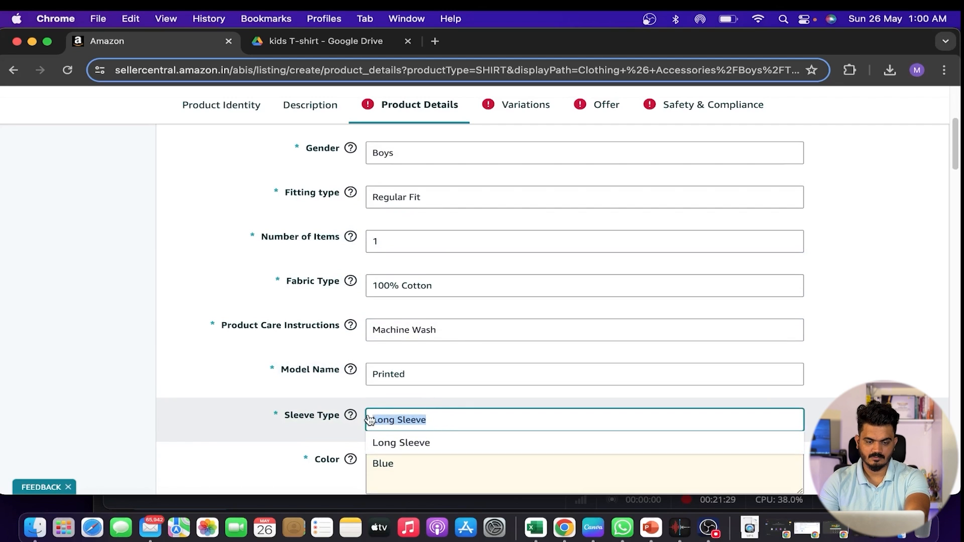
key(BackSpace)
scroll(399, 452, down, 5)
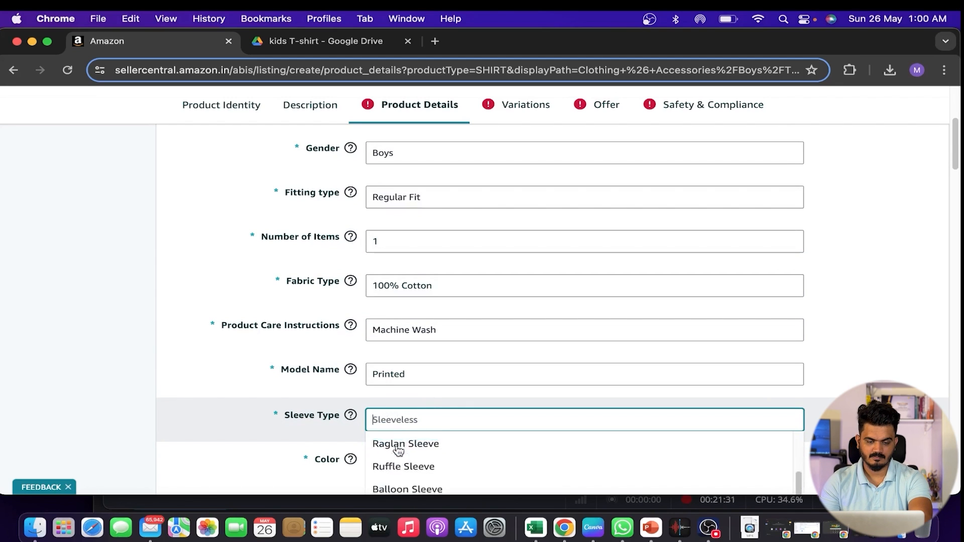
scroll(806, 327, down, 4)
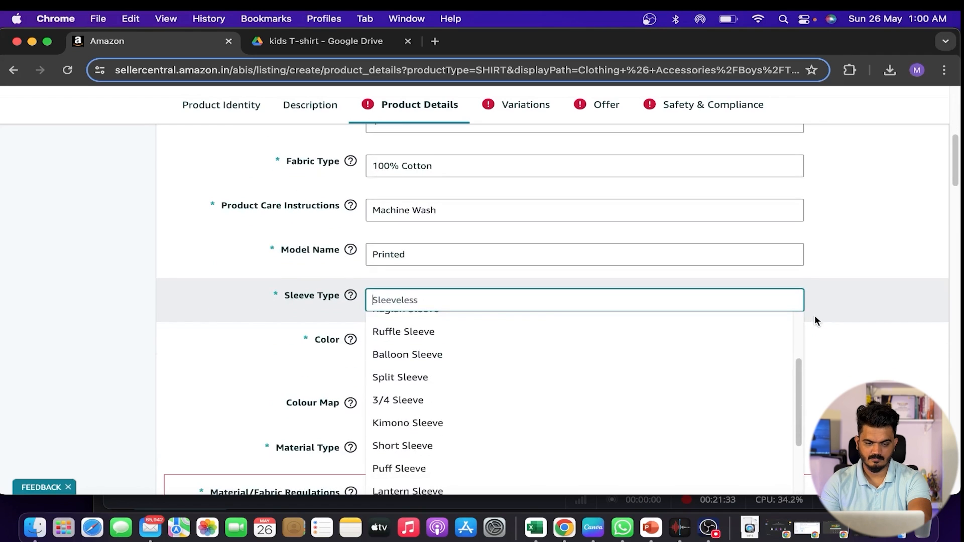
scroll(815, 321, down, 2)
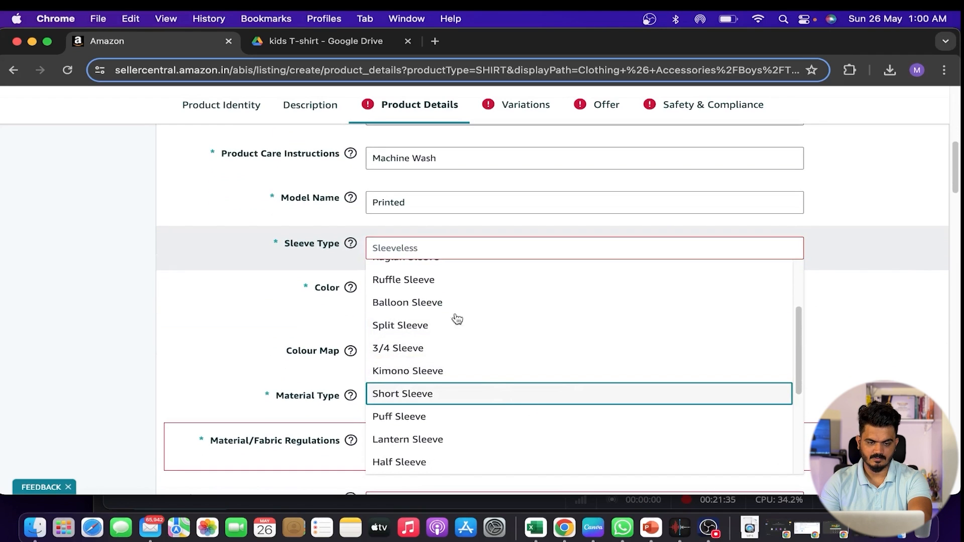
key(Return)
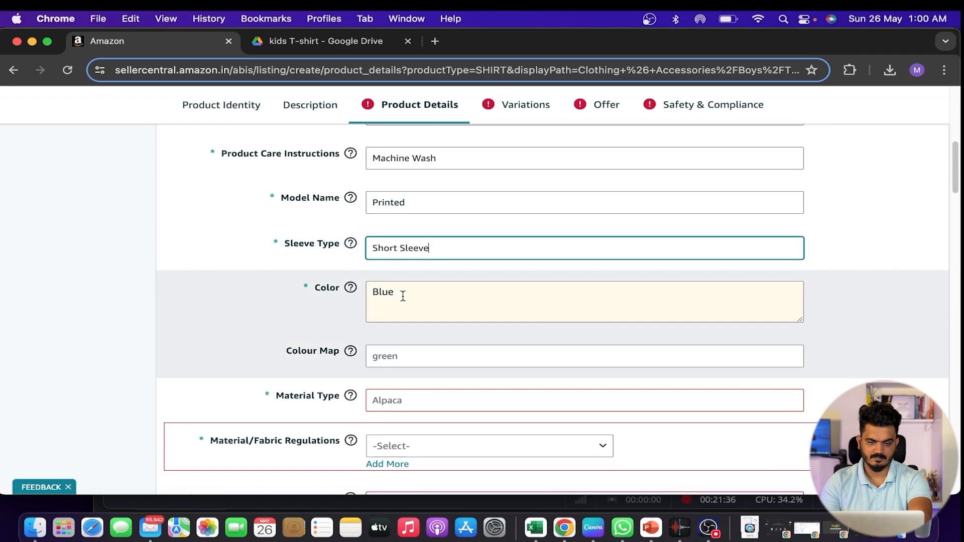
Step: Set the colour map to Blue and the material type to Cotton
click(402, 360)
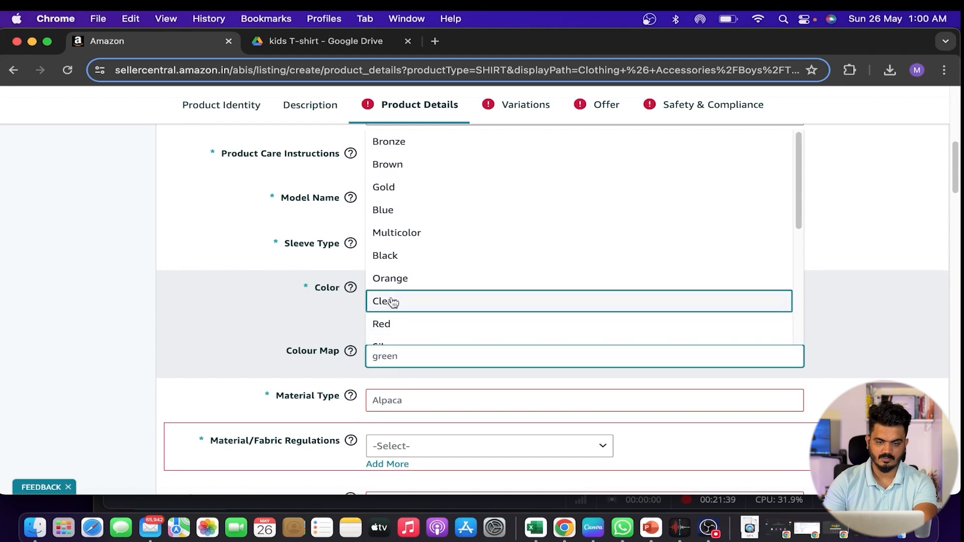
click(394, 211)
click(401, 400)
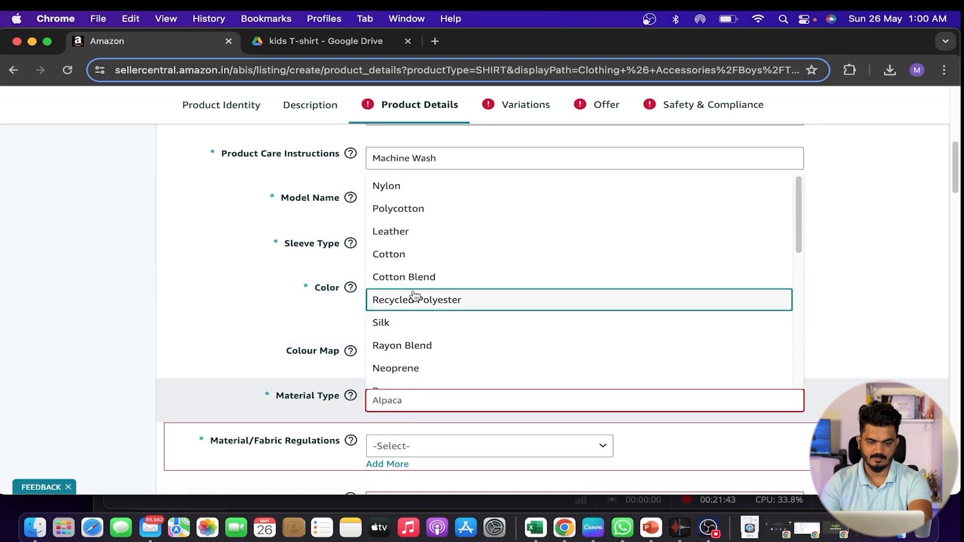
click(392, 254)
Step: Set the material/fabric regulations to Not Applicable and the product lifecycle supply type to Fashion
scroll(628, 315, down, 2)
scroll(631, 317, up, 4)
scroll(657, 317, down, 5)
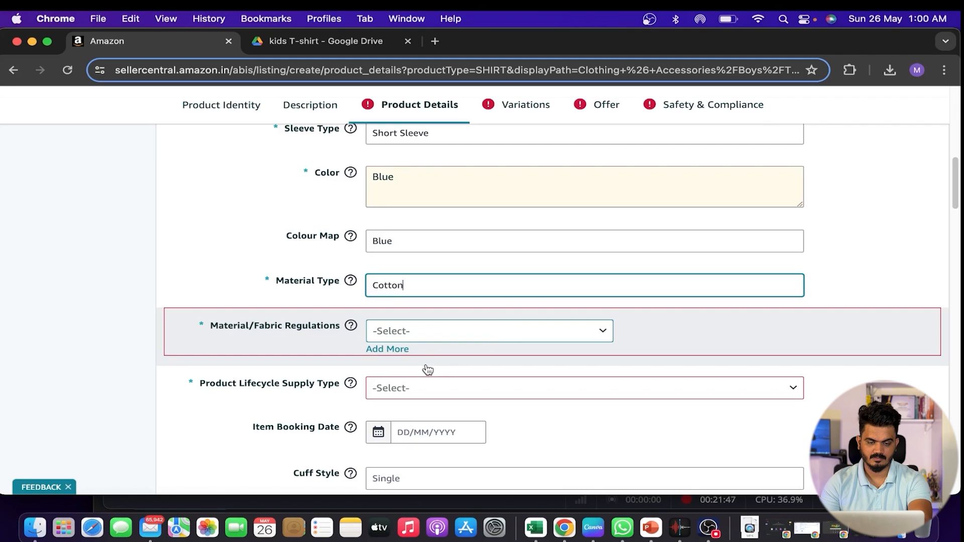
click(517, 337)
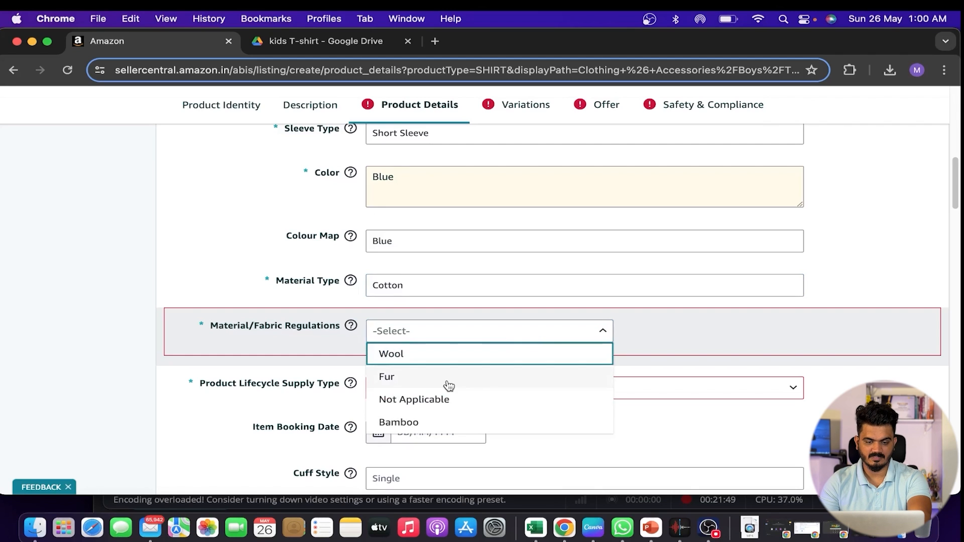
click(605, 393)
scroll(684, 390, down, 1)
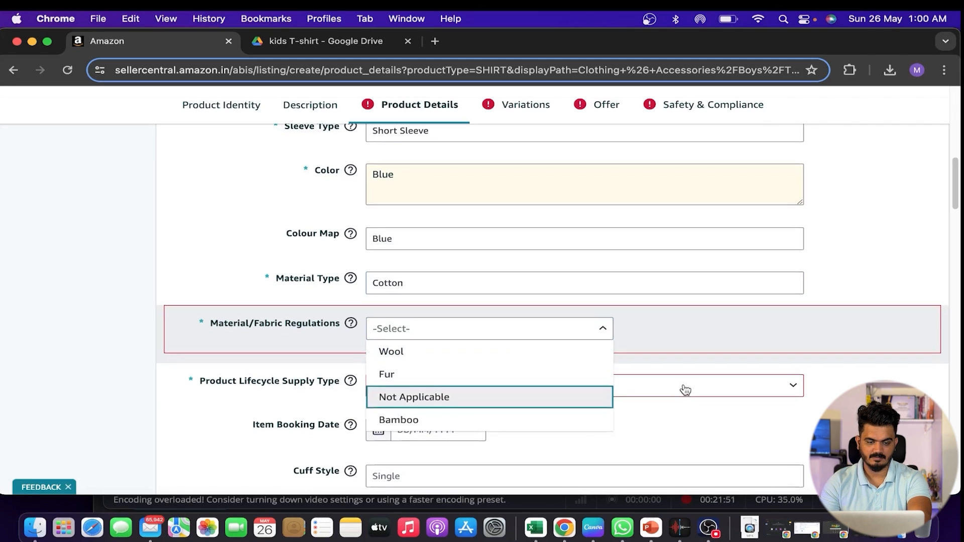
click(446, 390)
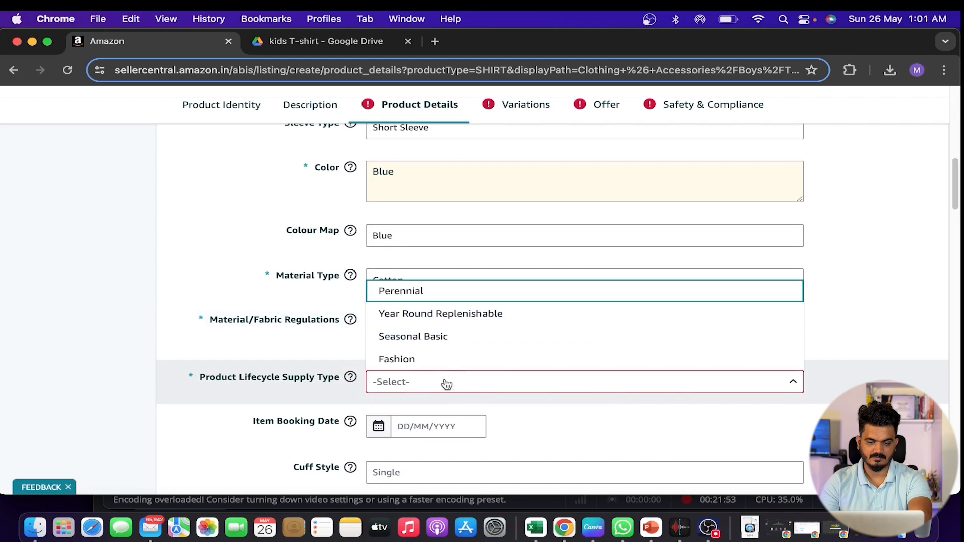
click(445, 360)
Step: Leave the cuff style empty and set the closure type to Pull On
scroll(698, 334, down, 7)
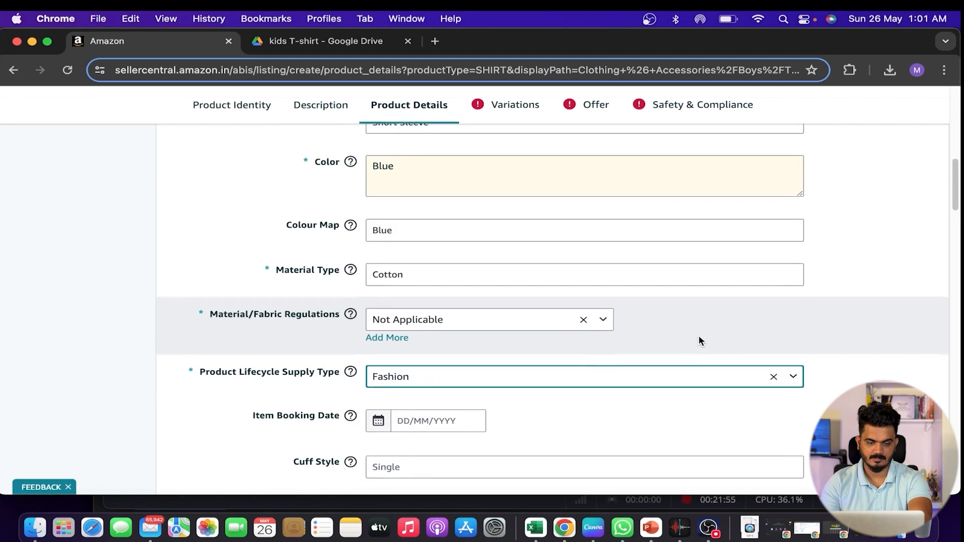
scroll(692, 335, up, 3)
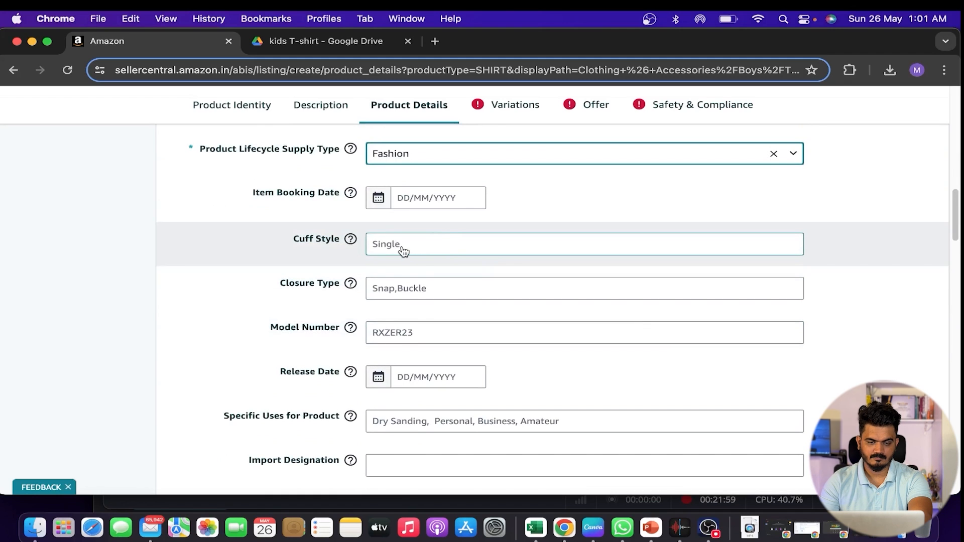
click(404, 251)
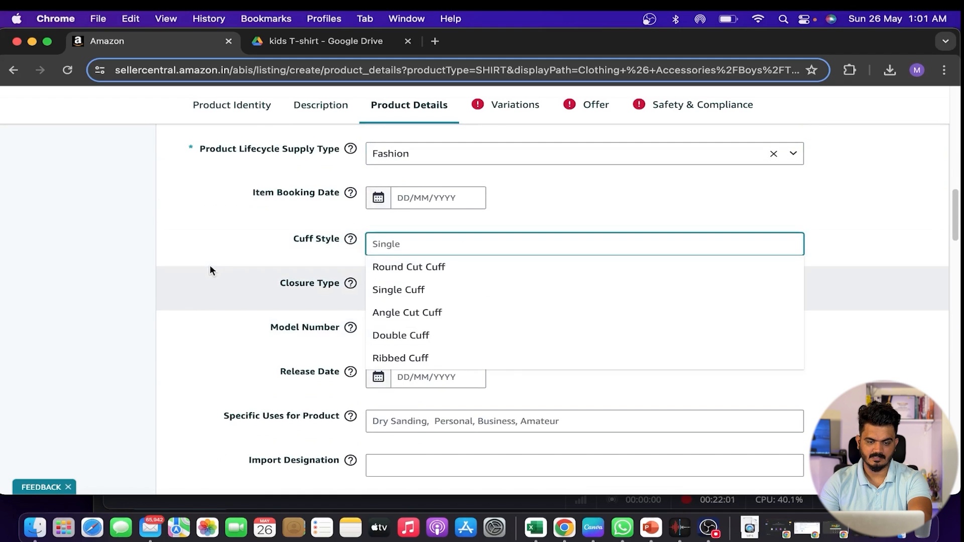
click(435, 289)
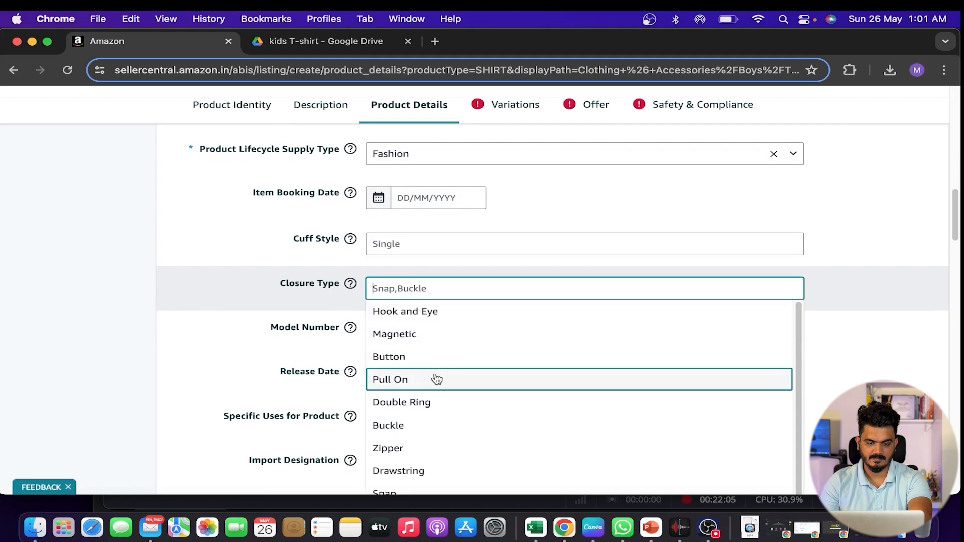
click(451, 388)
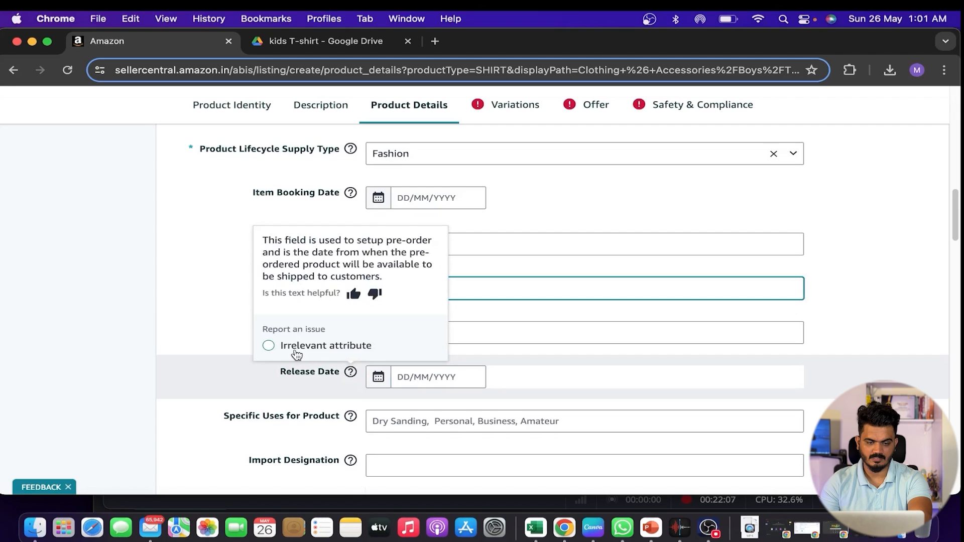
Step: Enter Printed as the product's model number, matching the model name
scroll(124, 315, down, 3)
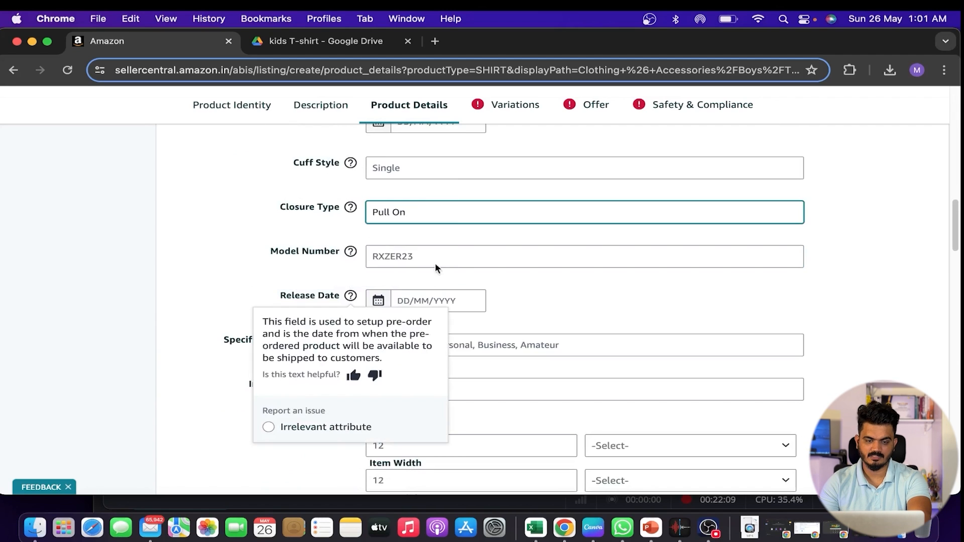
click(435, 263)
click(438, 254)
text(Printed)
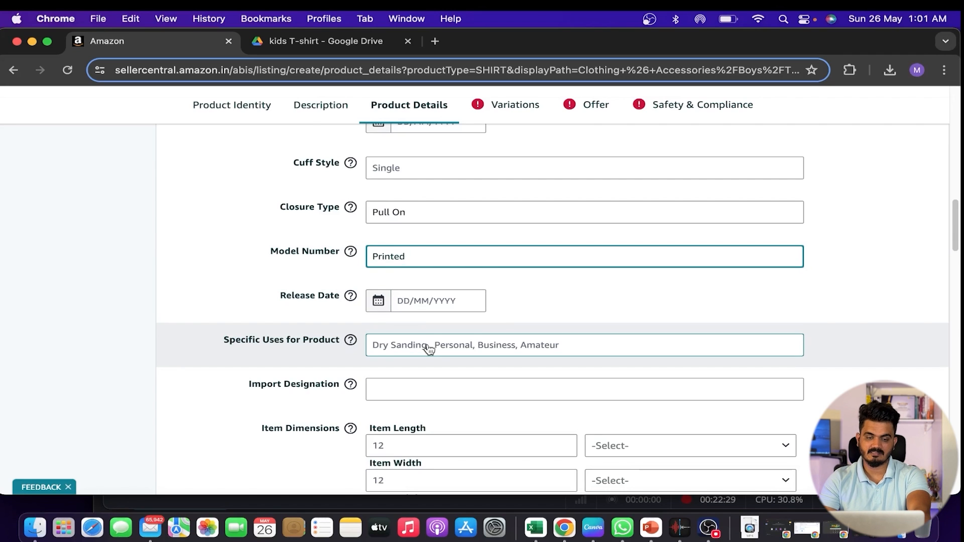
scroll(429, 347, up, 10)
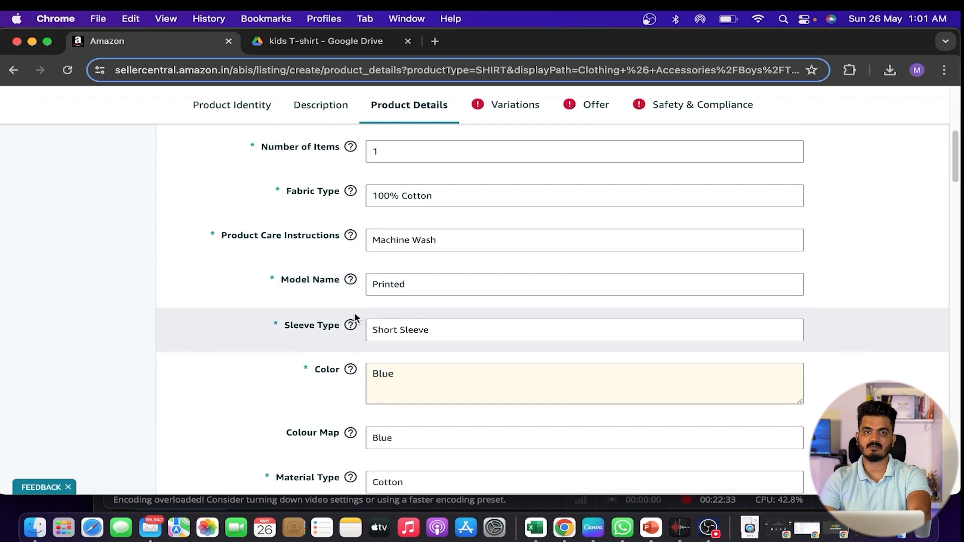
scroll(352, 315, down, 6)
scroll(352, 315, down, 5)
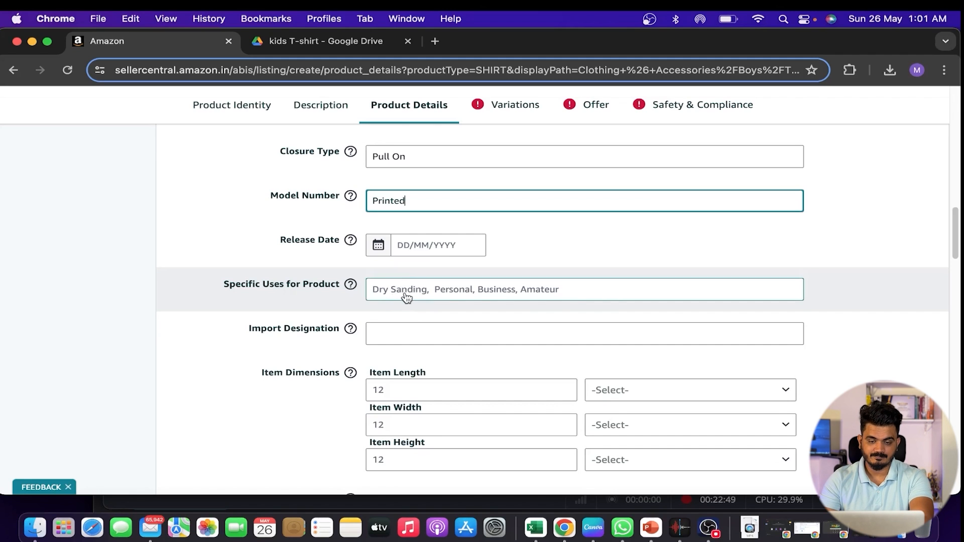
click(407, 297)
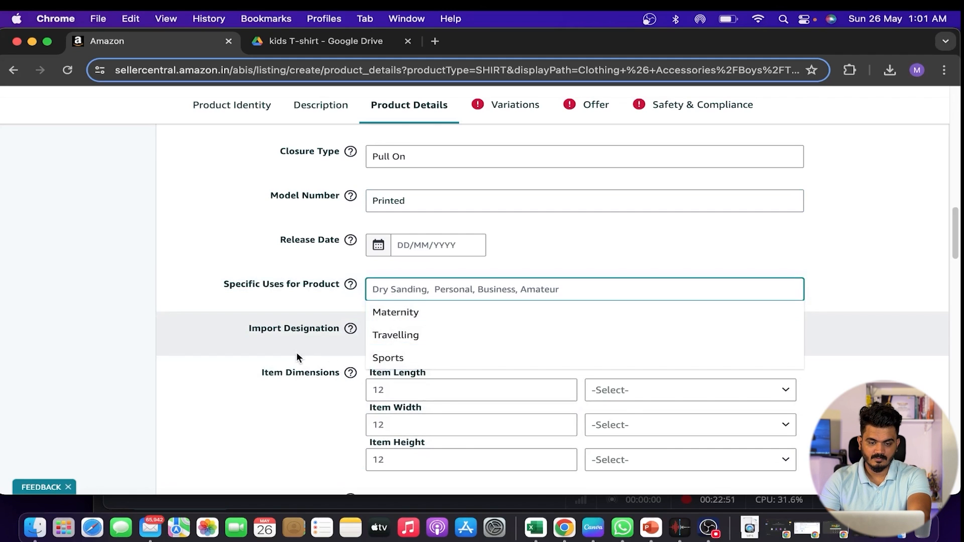
scroll(408, 335, down, 1)
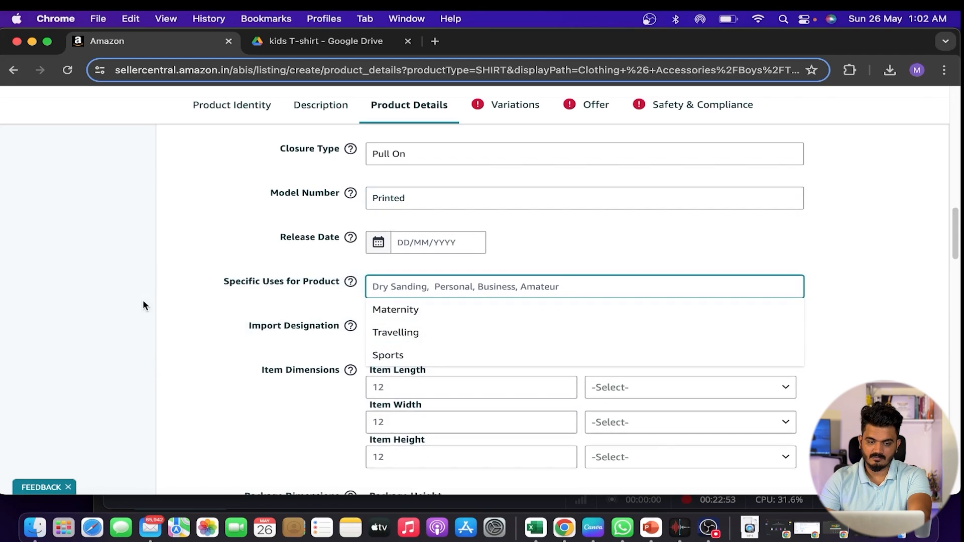
Step: Enter the item dimensions as length 12, width 2 and height 10
scroll(242, 333, down, 5)
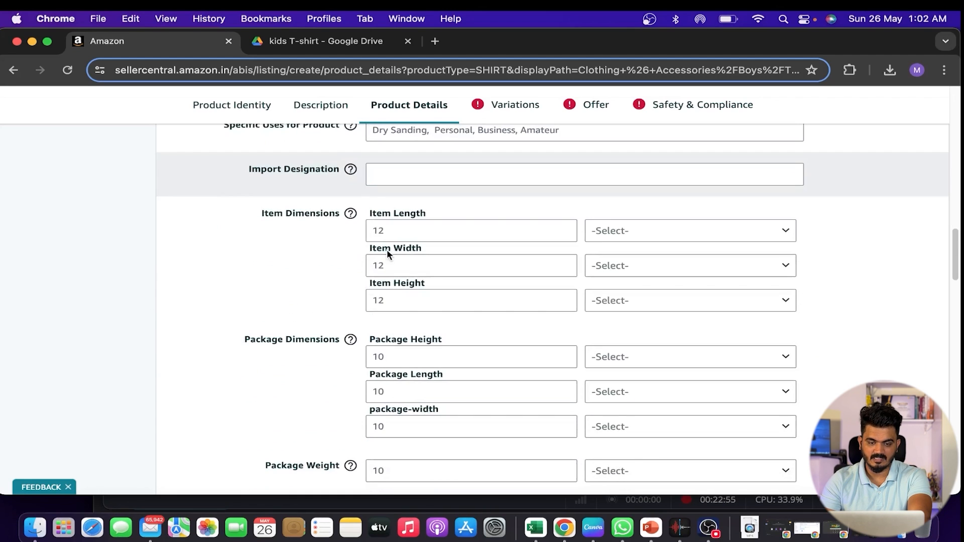
click(398, 232)
text(12)
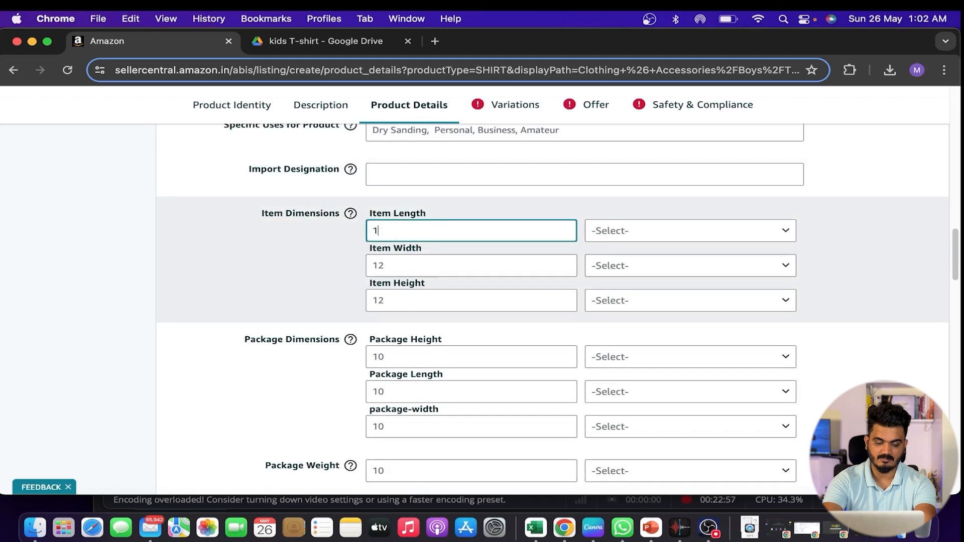
click(391, 266)
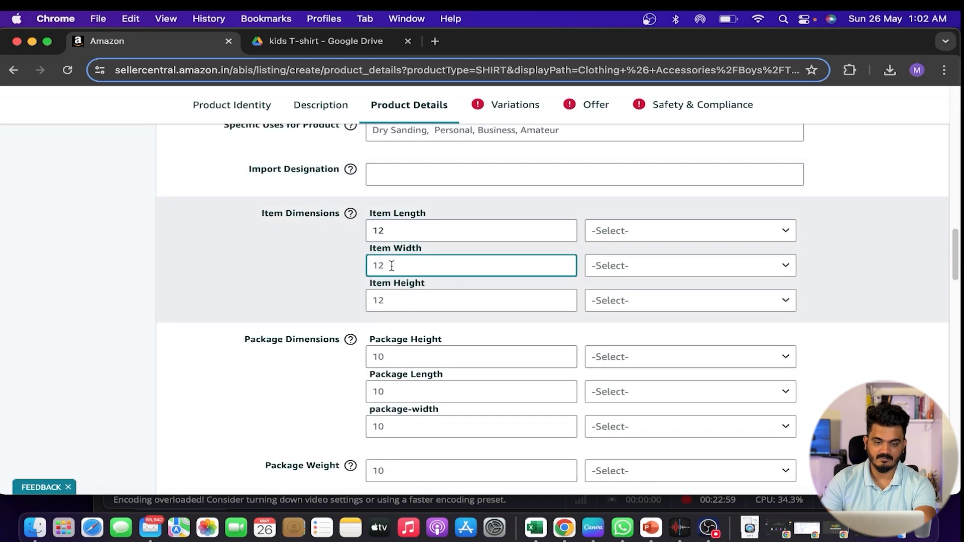
text(2)
click(454, 295)
text(10)
Step: Set the units of the item length, width and height to CM
click(625, 230)
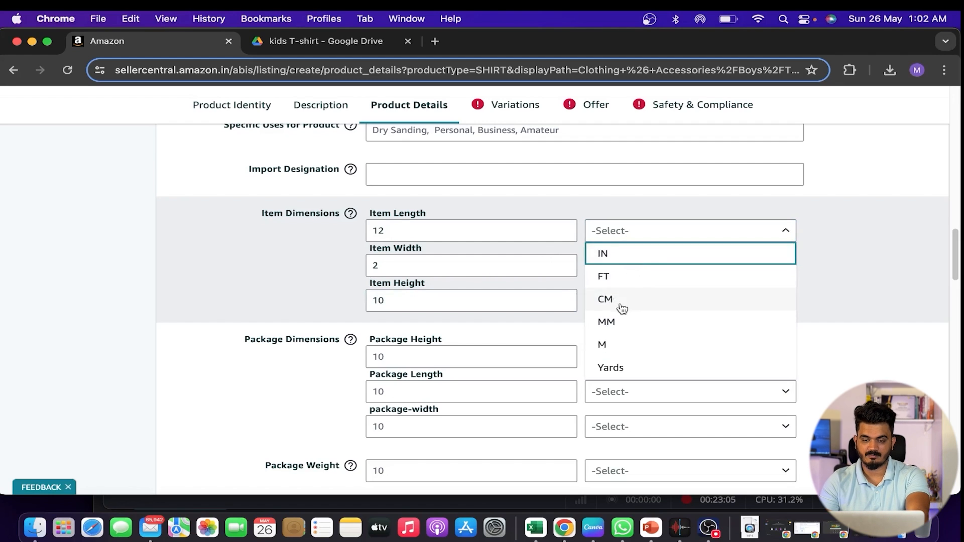
click(622, 307)
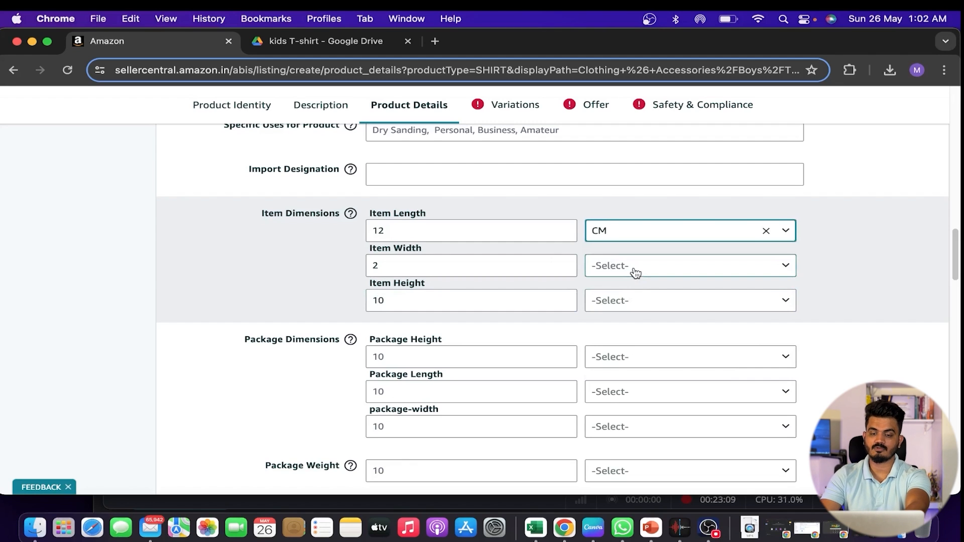
click(635, 272)
click(629, 333)
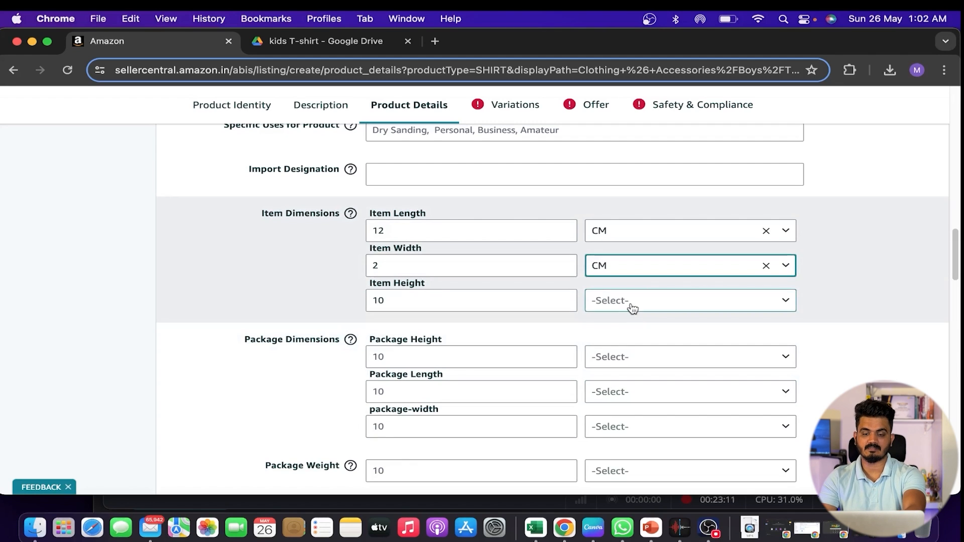
click(632, 304)
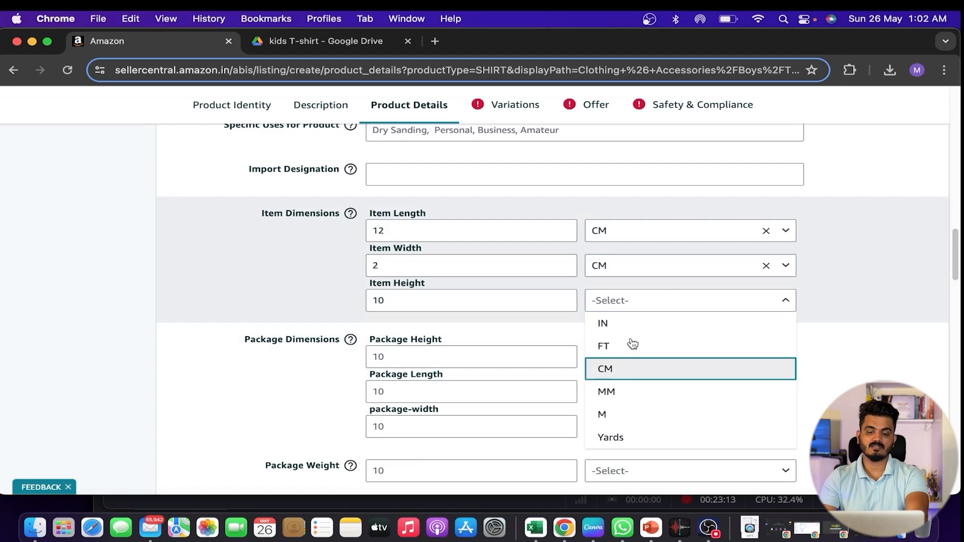
click(632, 369)
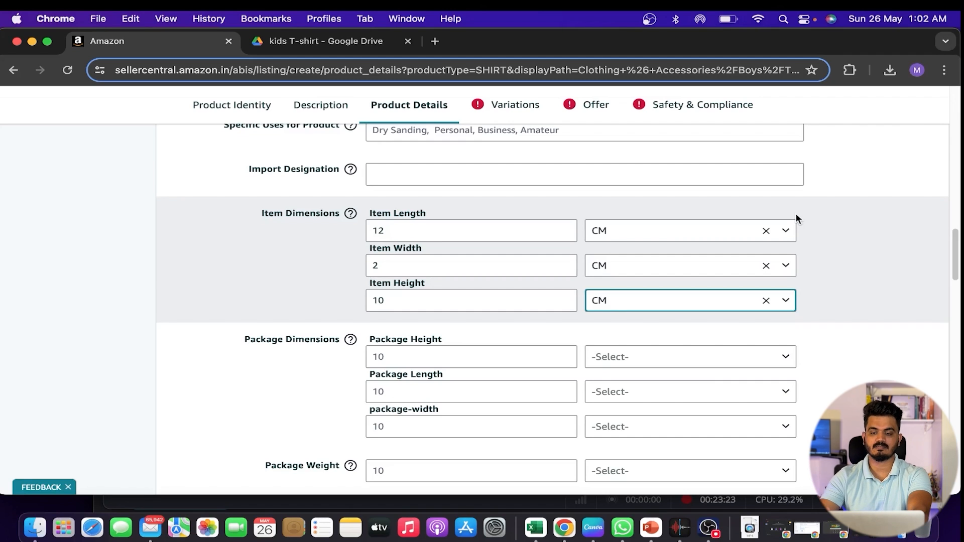
Step: Set the units of the package height, package length and package width to CM
scroll(865, 232, down, 2)
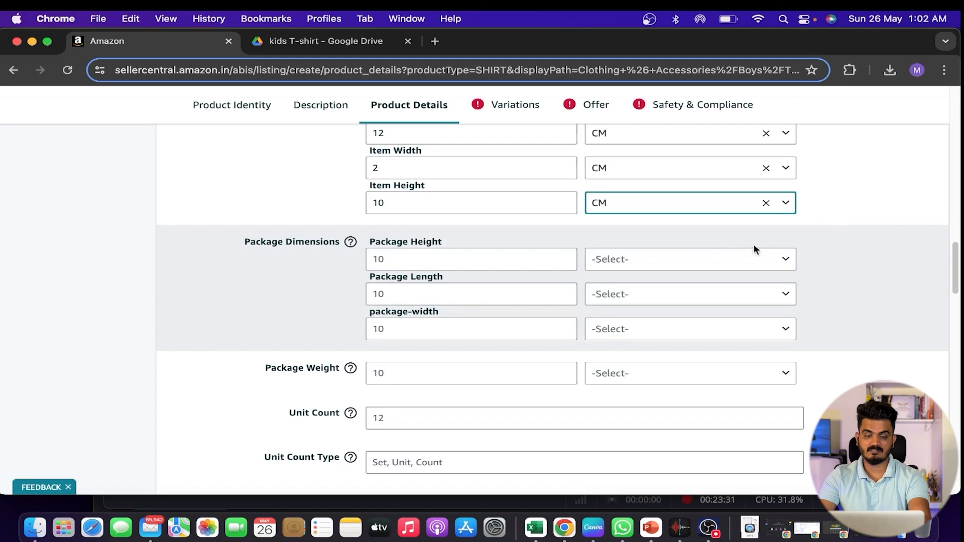
click(669, 266)
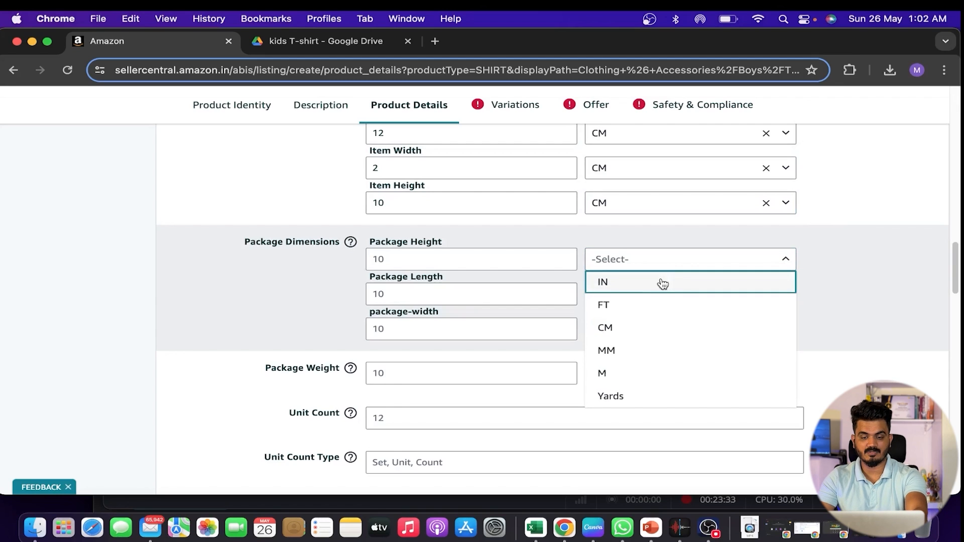
click(634, 327)
click(639, 303)
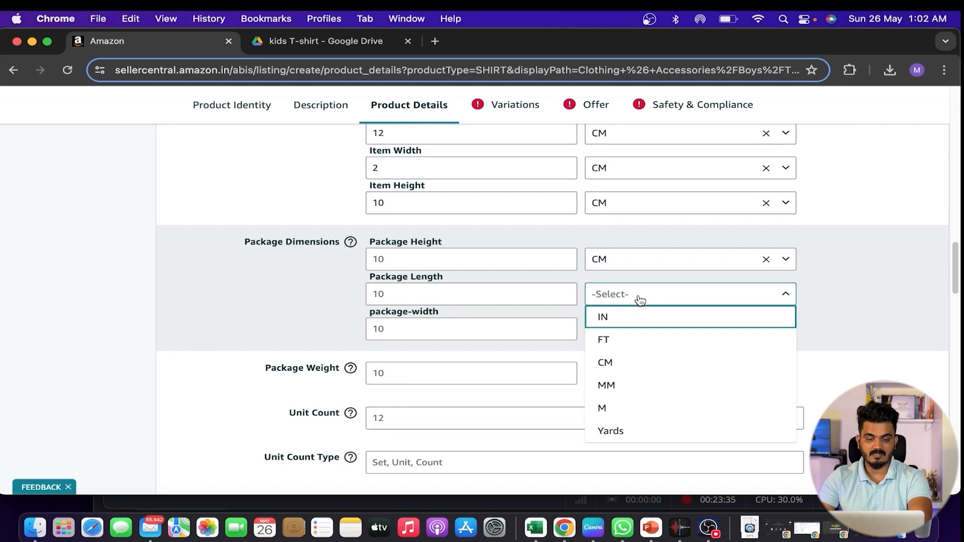
click(622, 364)
click(628, 334)
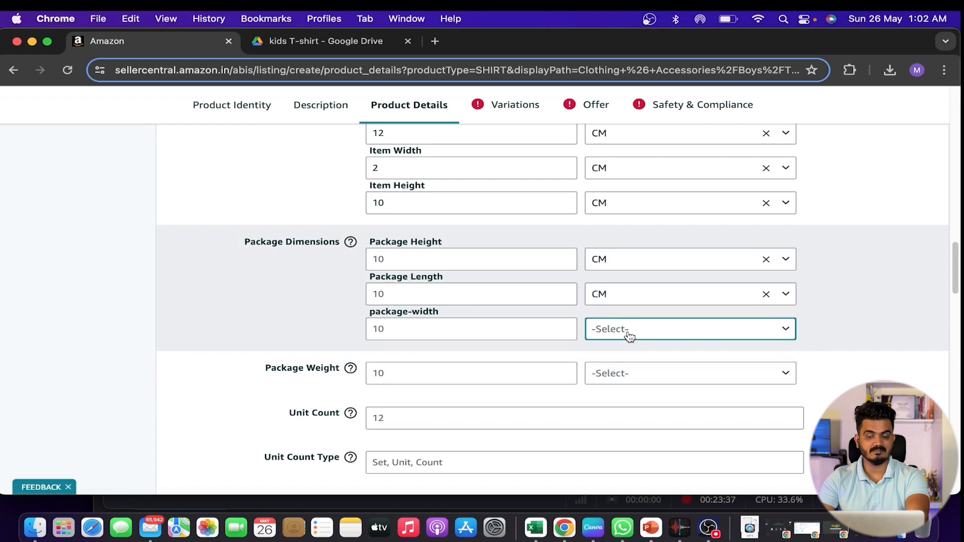
click(626, 241)
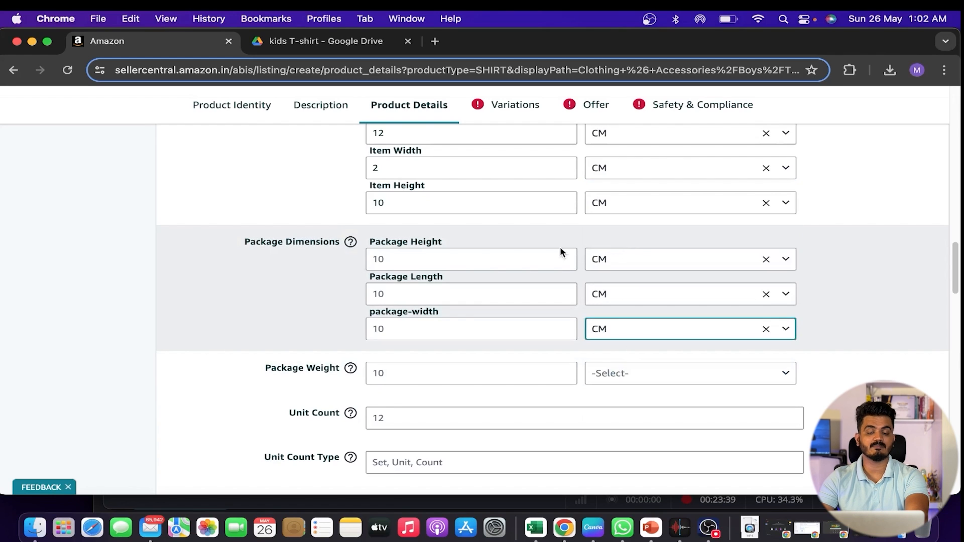
Step: Enter the package dimensions as height 13, length 5 and width 11
click(405, 298)
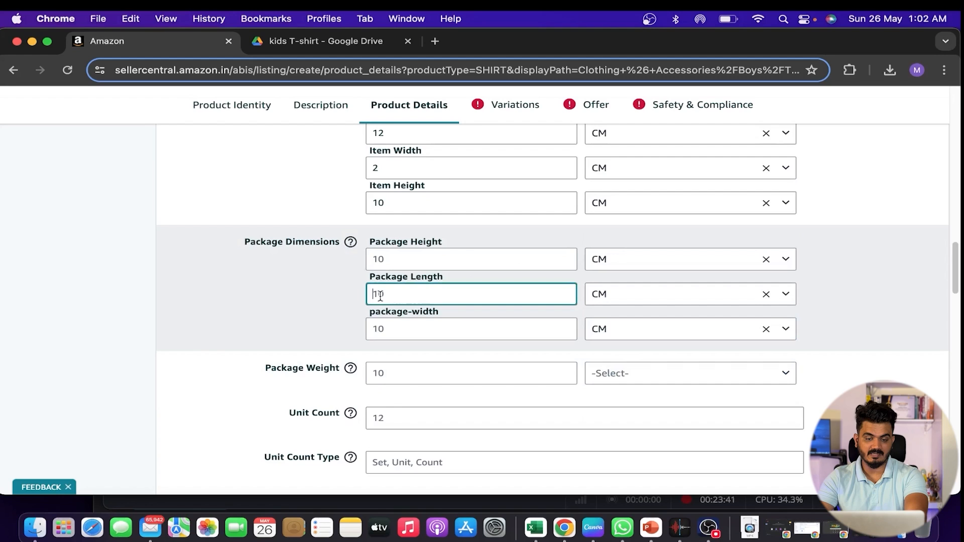
click(380, 260)
key(BackSpace)
text(3)
click(381, 297)
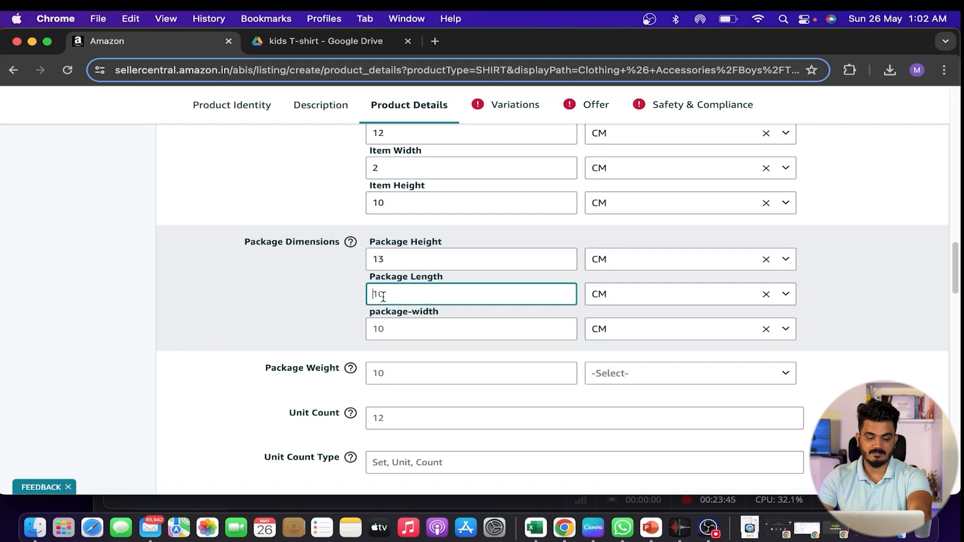
key(BackSpace)
key(BackSpace)
text(5)
click(389, 328)
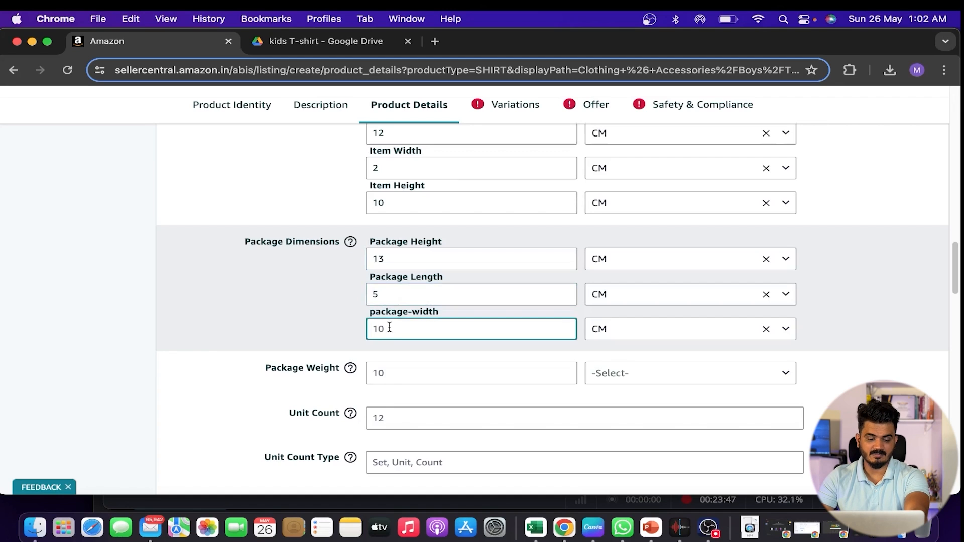
key(BackSpace)
text(11)
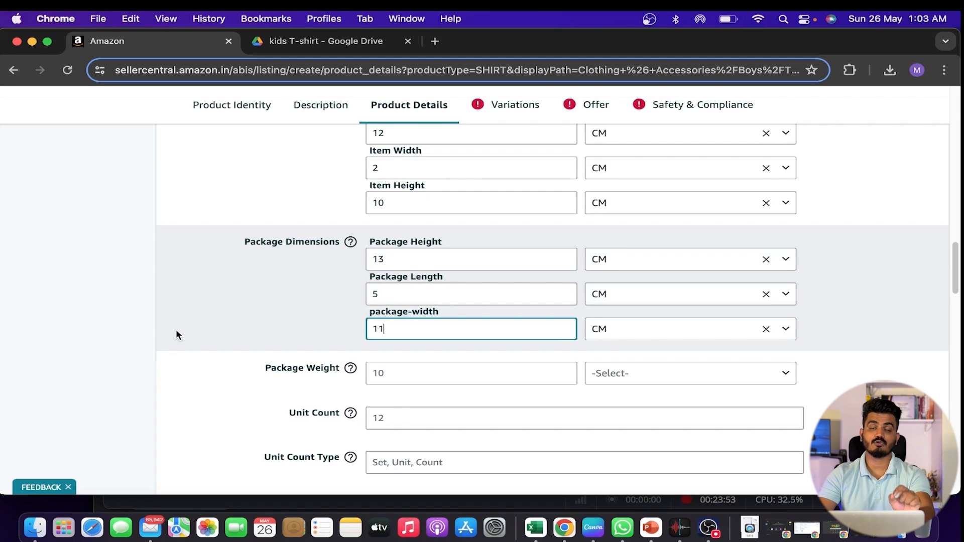
Step: Set the package weight to 200 with GR as its unit
scroll(224, 346, down, 1)
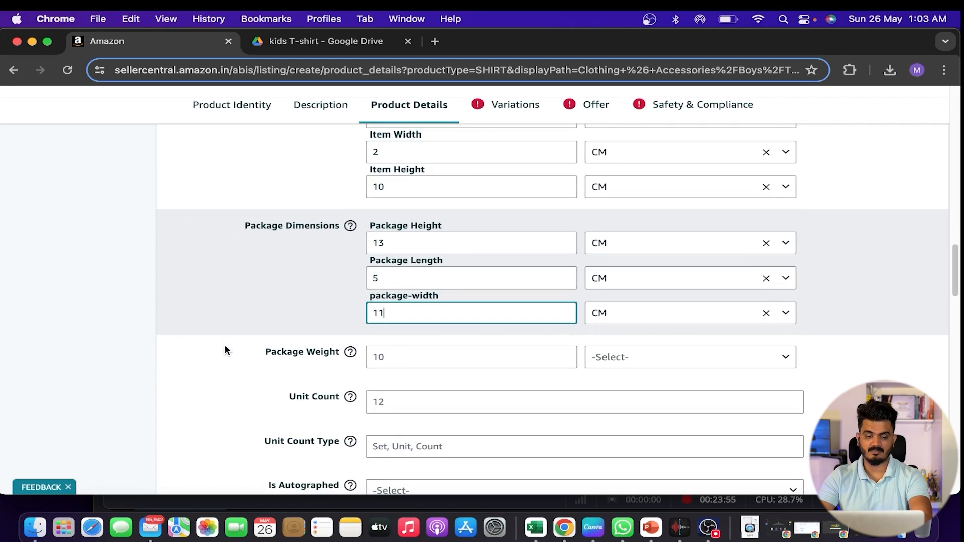
click(393, 353)
text(200)
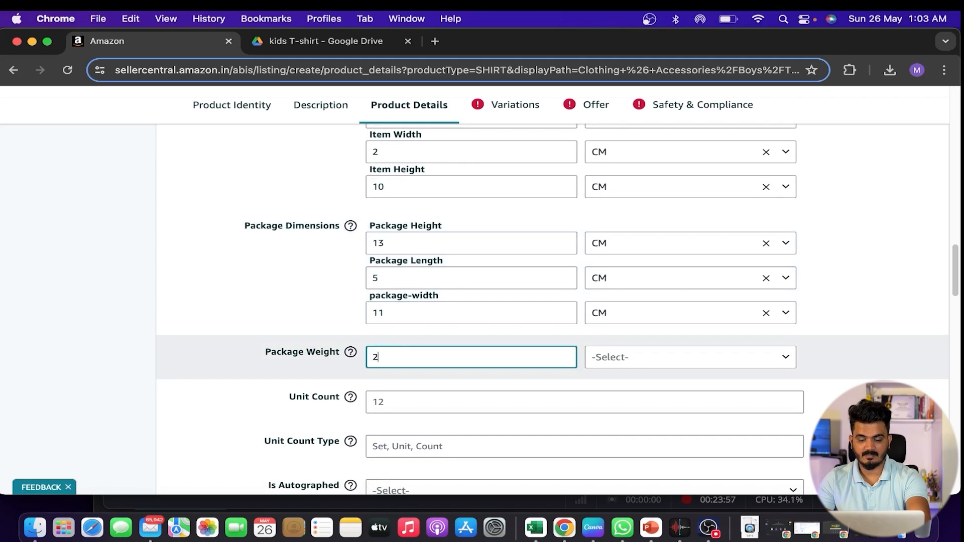
click(659, 358)
click(608, 335)
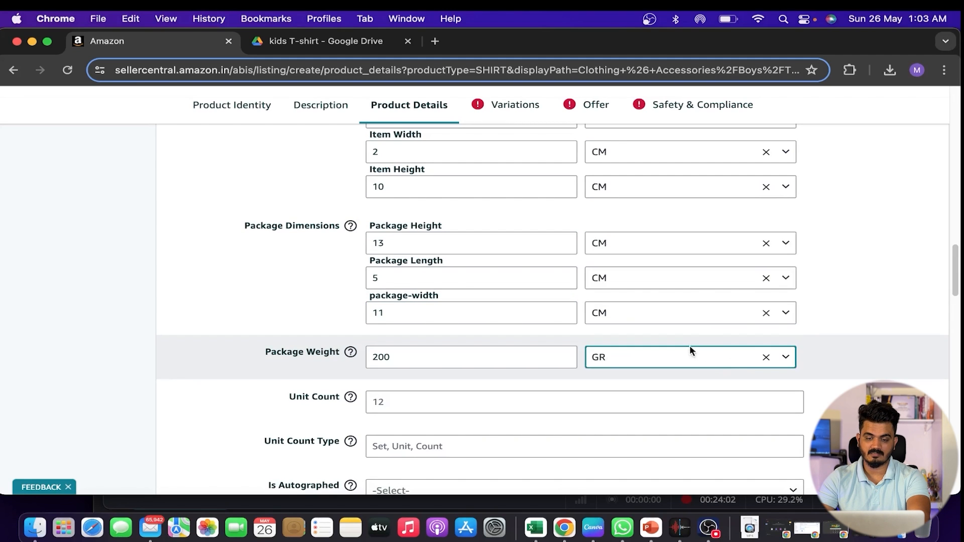
Step: Set the unit count to 1 and the unit count type to Count
scroll(564, 389, down, 4)
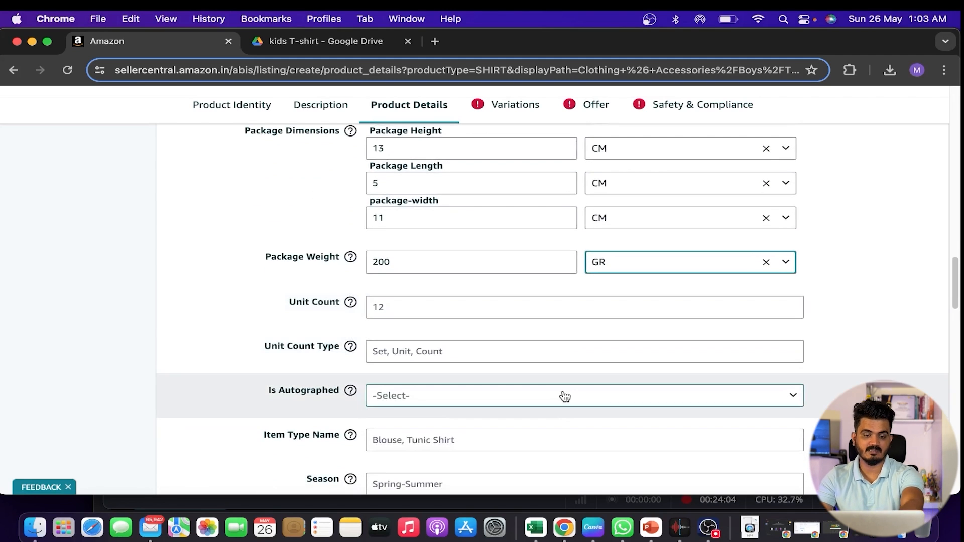
click(420, 314)
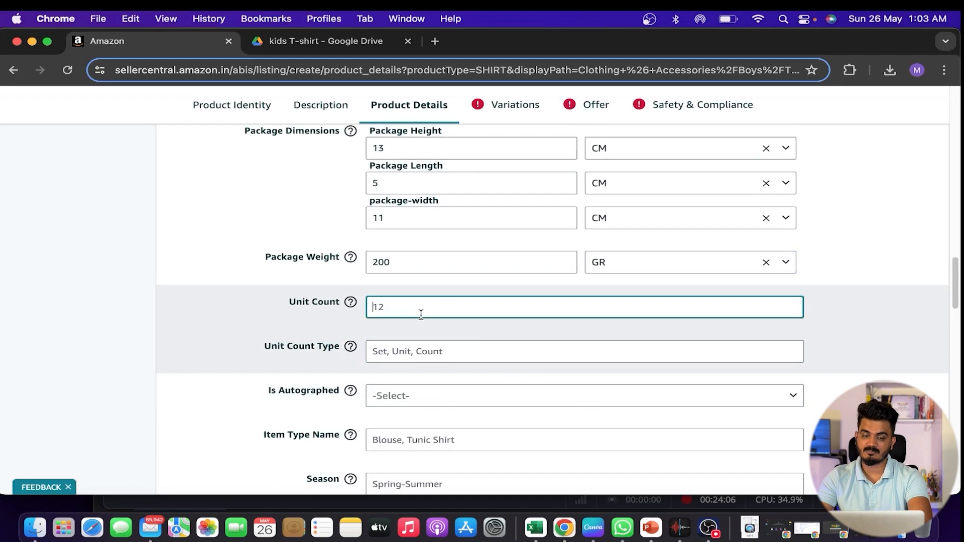
text(1)
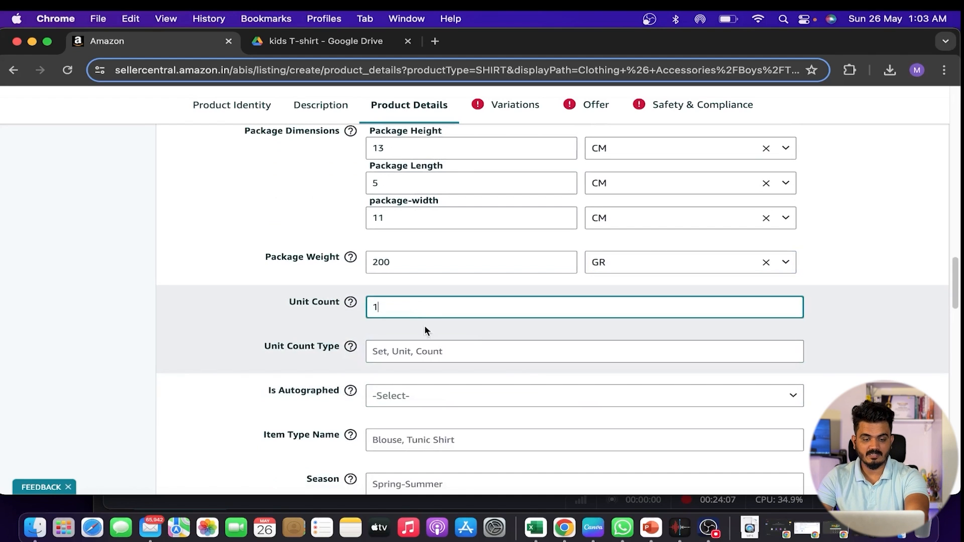
click(400, 352)
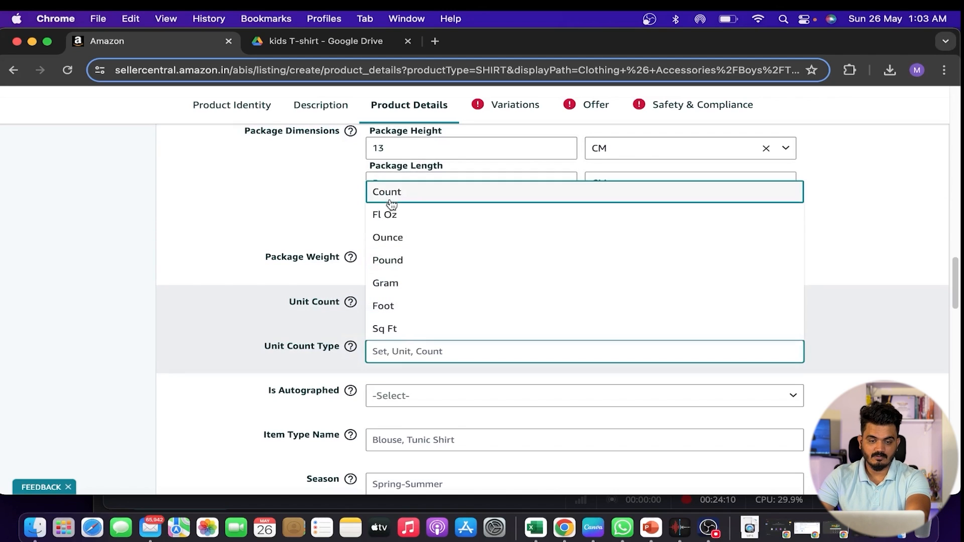
click(391, 196)
Step: Set the item type name to T-Shirt and the season to Summer, leaving the autographed option unset
scroll(303, 332, down, 3)
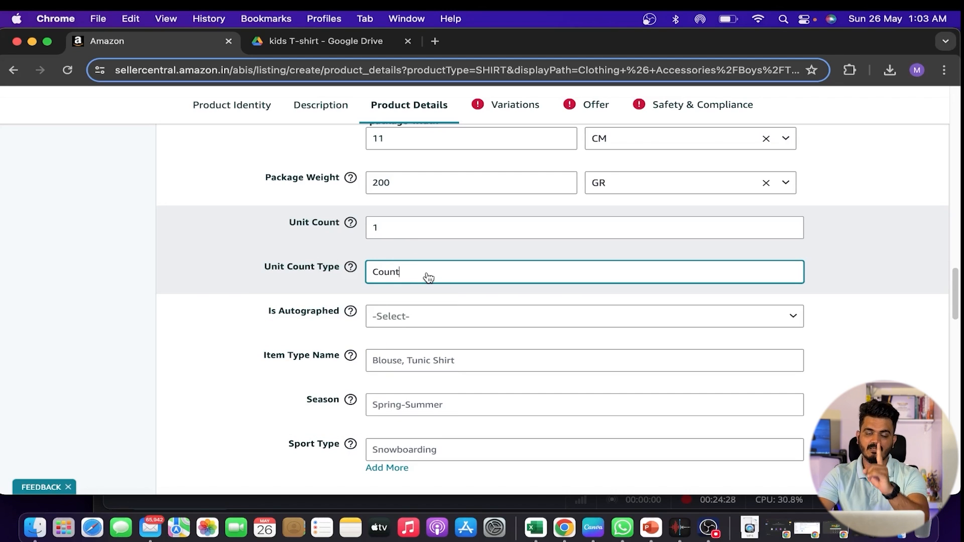
scroll(422, 286, down, 4)
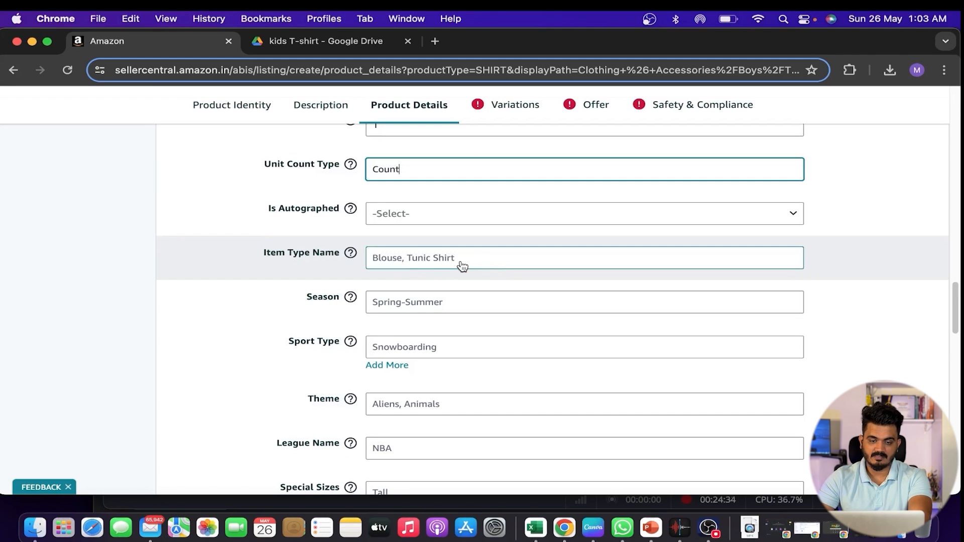
click(462, 266)
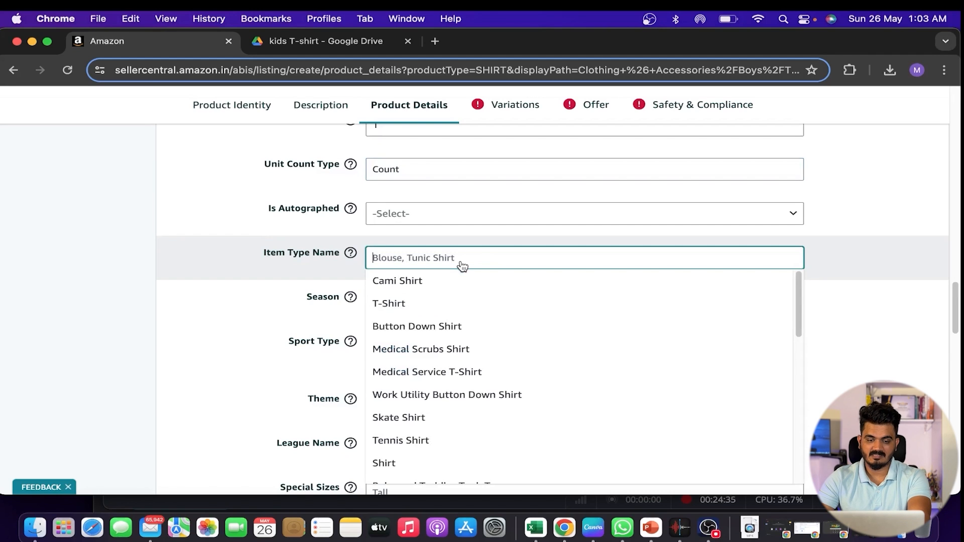
click(422, 306)
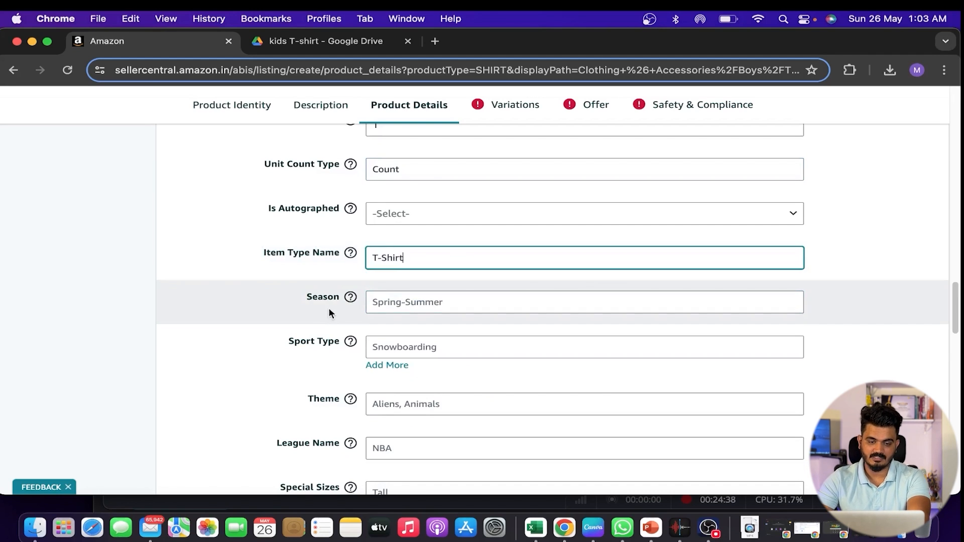
scroll(329, 311, down, 3)
click(400, 212)
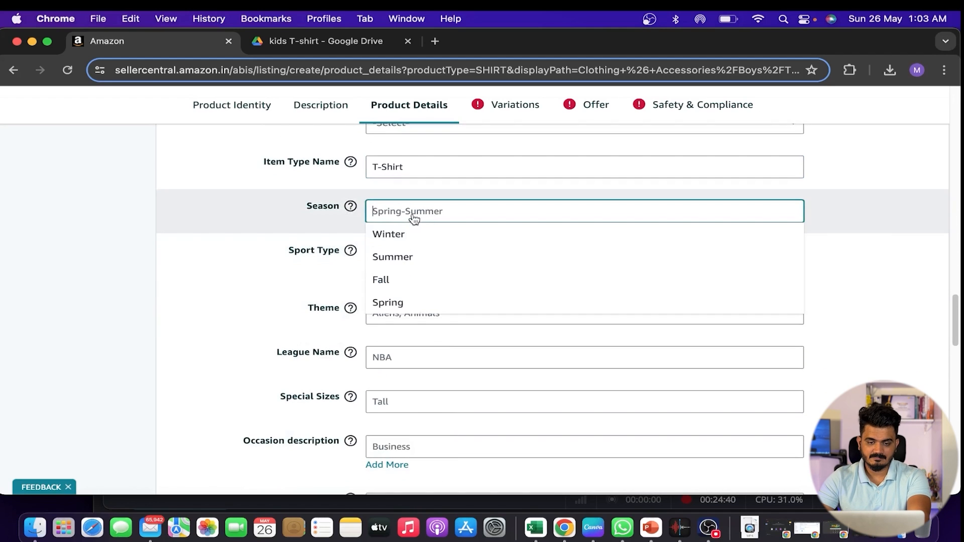
click(400, 260)
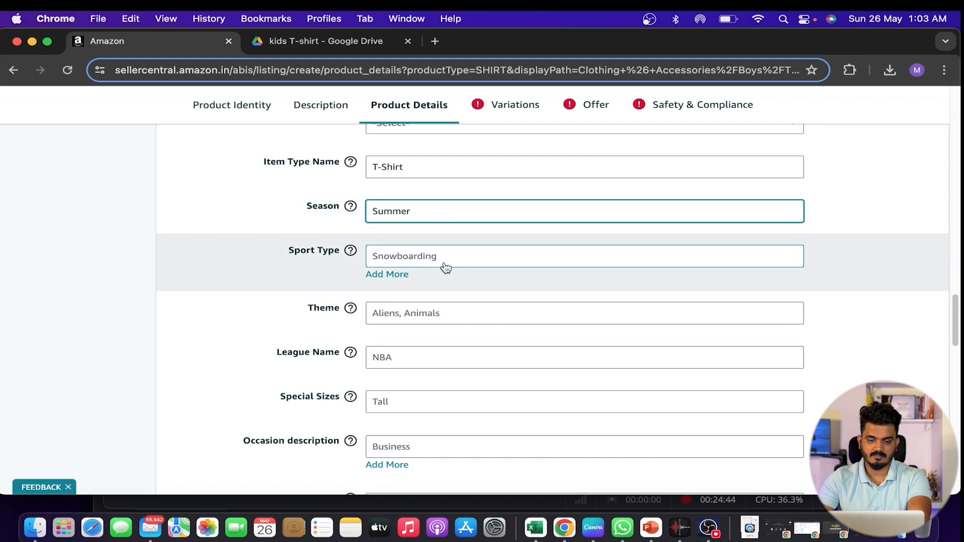
Step: Look through the available sport type and theme options without choosing any
click(470, 262)
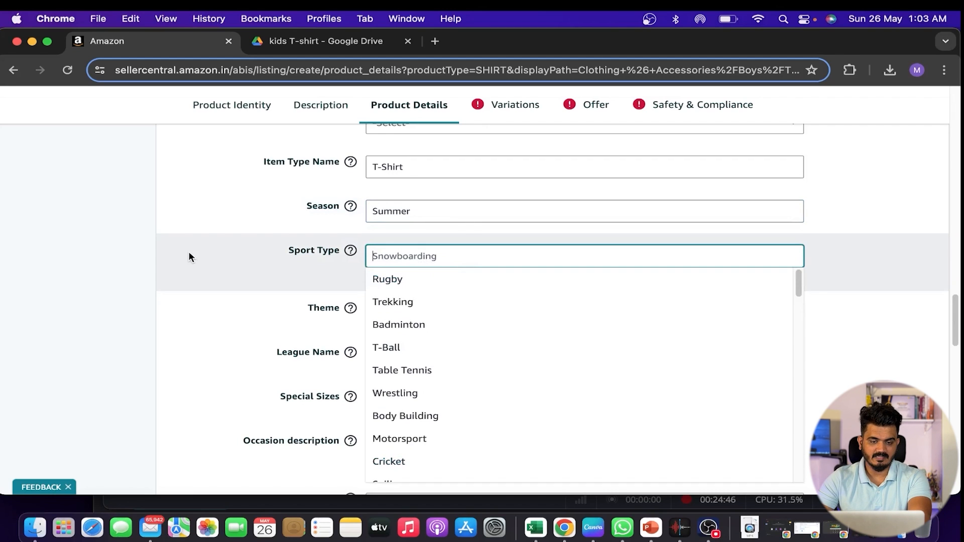
scroll(294, 289, down, 2)
scroll(293, 291, down, 4)
click(384, 158)
scroll(406, 211, down, 5)
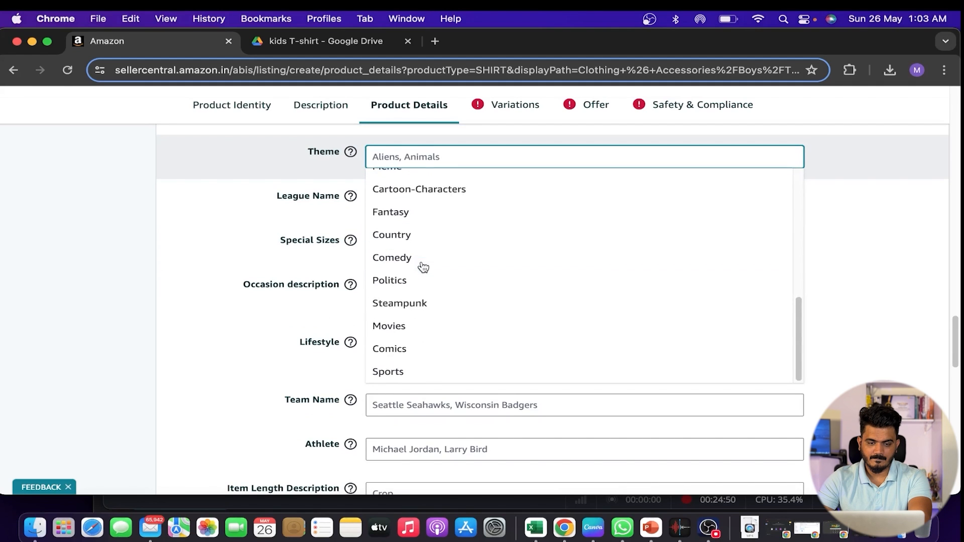
scroll(432, 267, down, 4)
scroll(430, 257, up, 6)
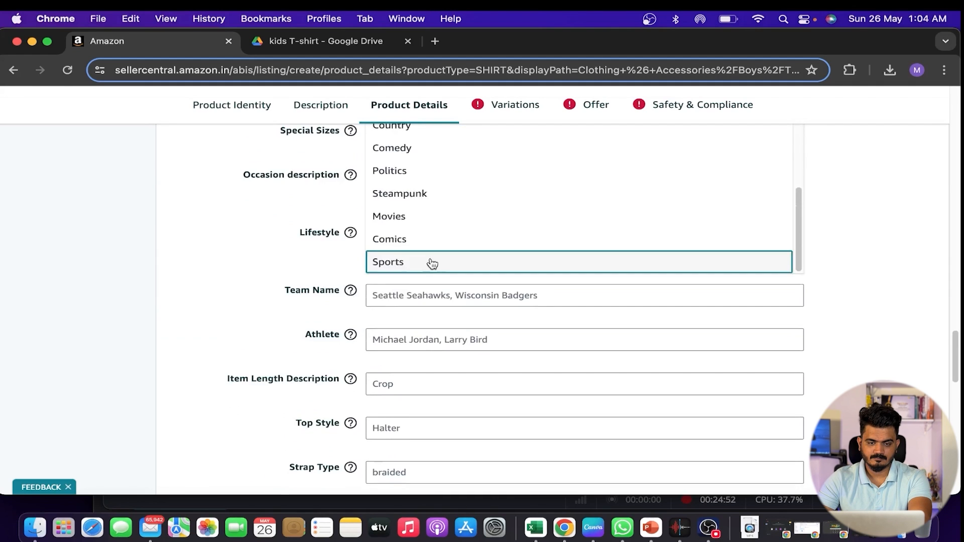
scroll(261, 256, up, 2)
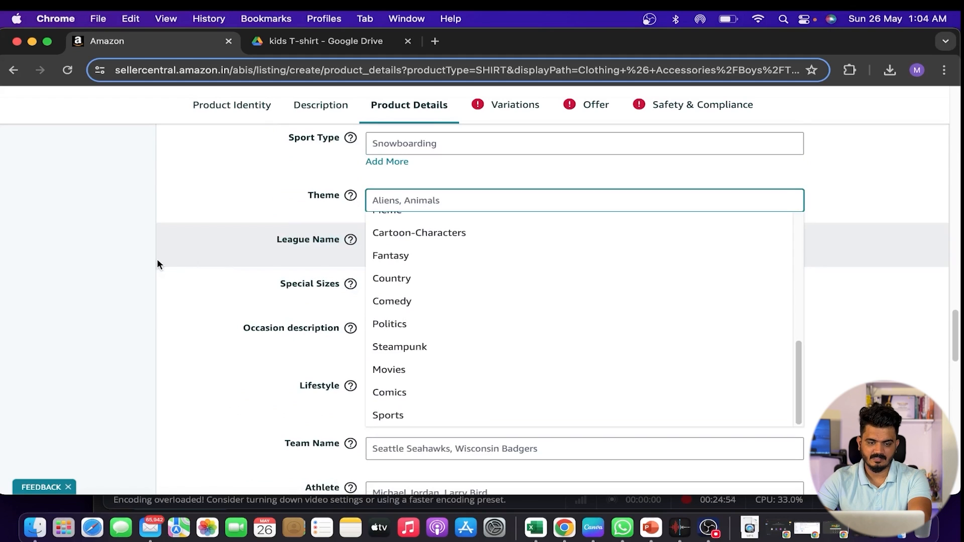
click(199, 321)
Step: Set the product's lifestyle to Casual, leaving league name, special sizes and occasion description empty
scroll(176, 318, down, 3)
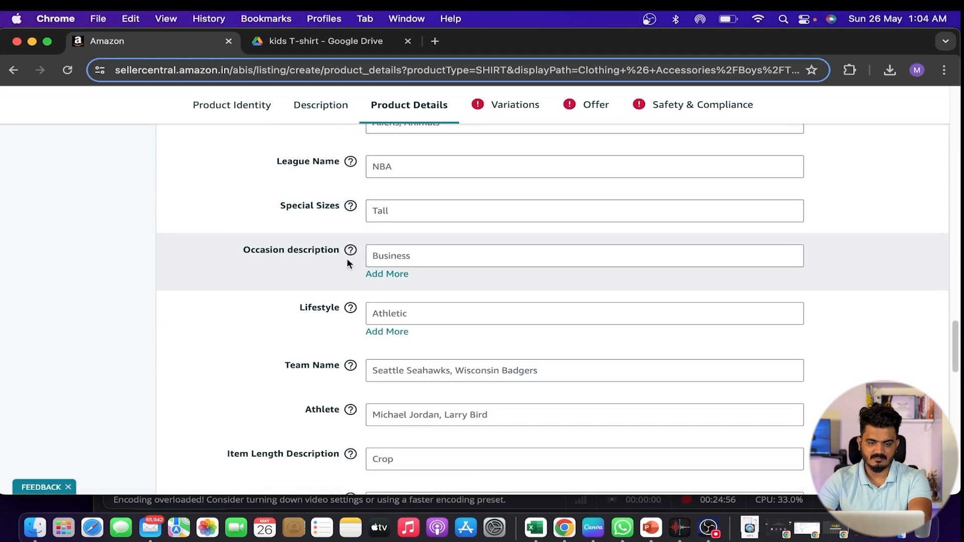
scroll(431, 266, down, 1)
click(396, 311)
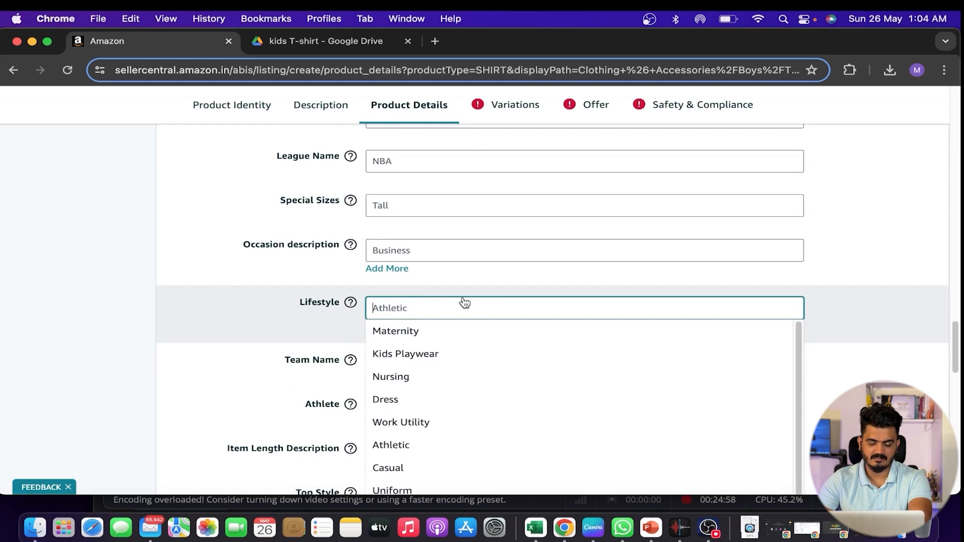
scroll(476, 302, down, 4)
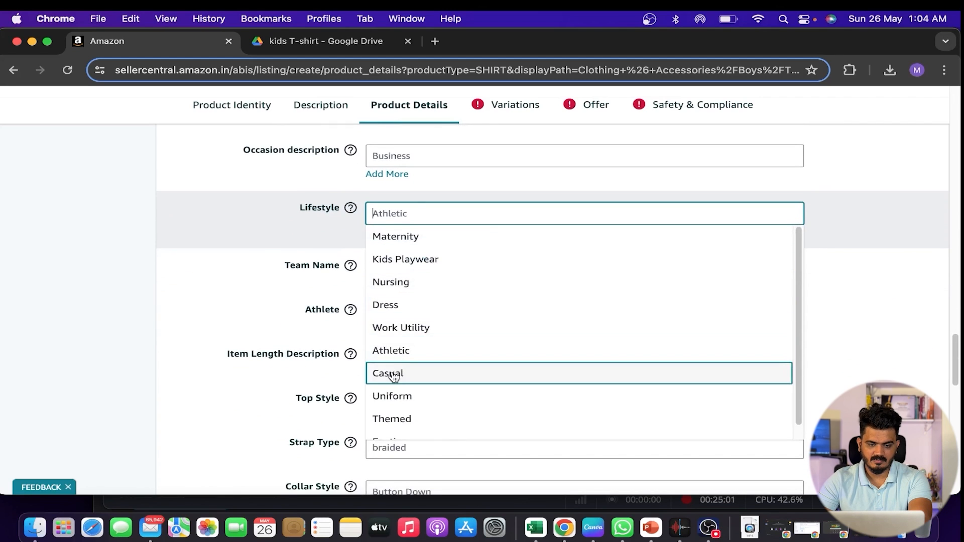
key(Return)
Step: Set the neck style to Crew Neck, leaving the team, athlete, top style, strap, collar and fur fields empty
scroll(237, 299, down, 2)
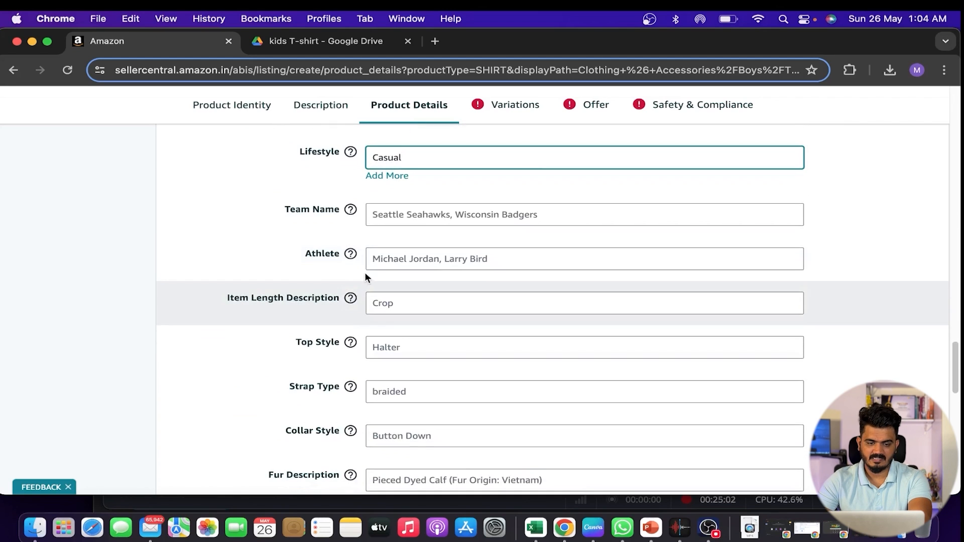
scroll(407, 301, down, 2)
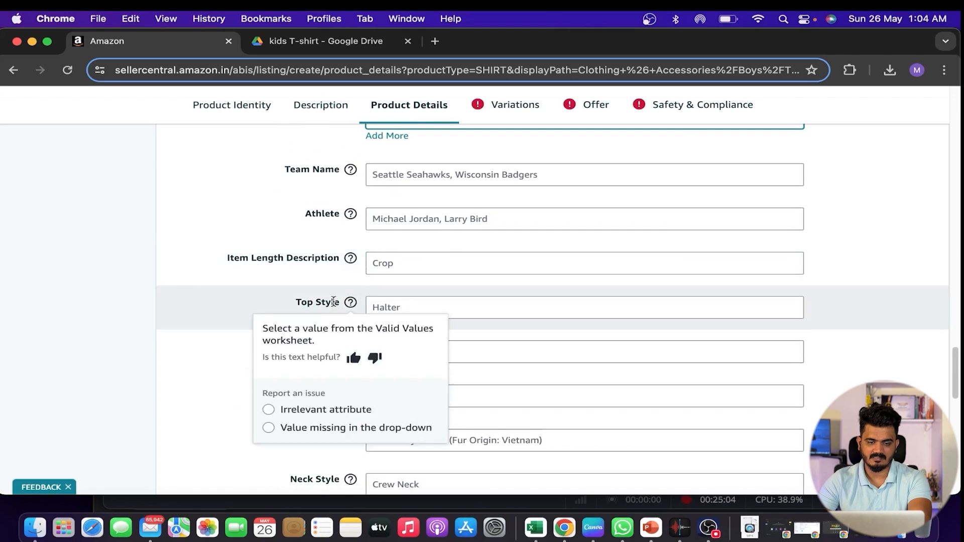
scroll(407, 296, up, 3)
scroll(407, 296, down, 5)
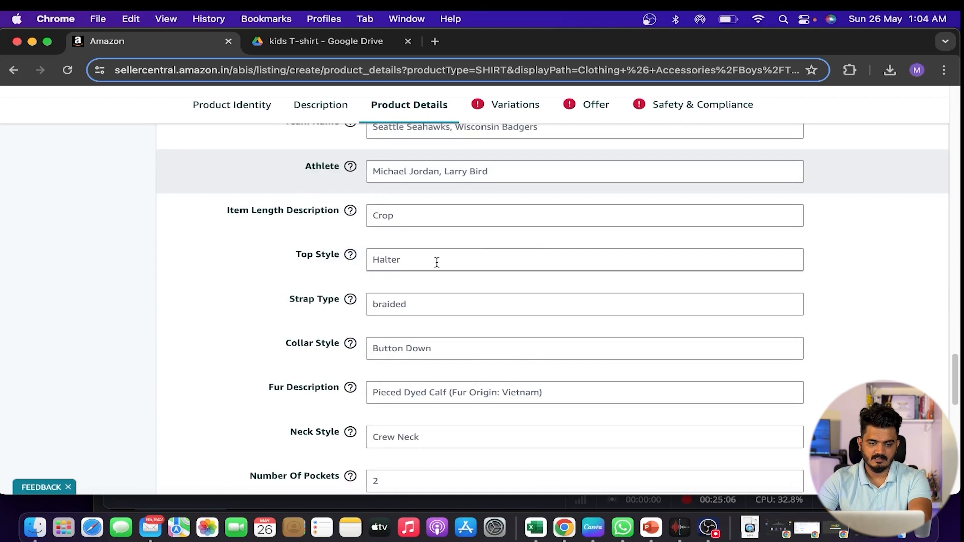
scroll(452, 266, down, 2)
scroll(490, 276, down, 3)
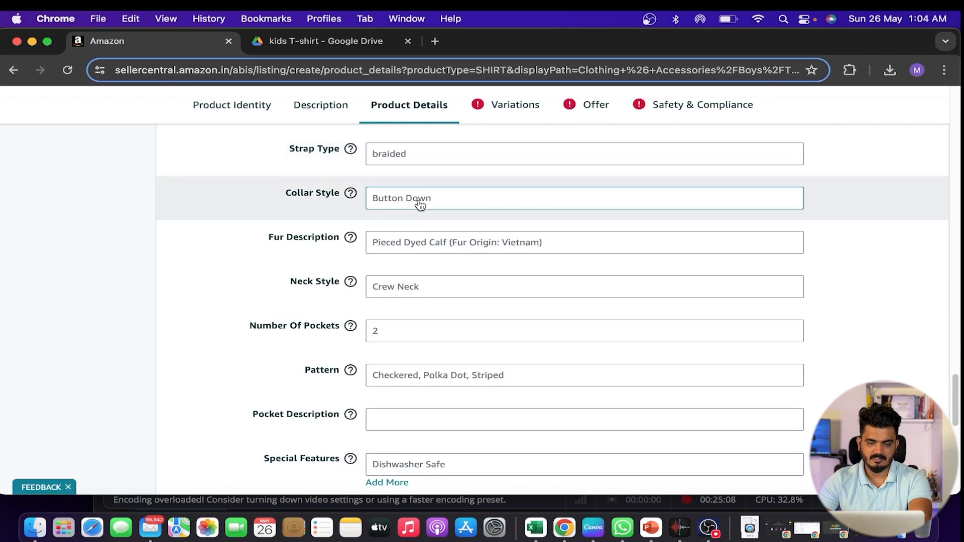
click(401, 281)
click(400, 349)
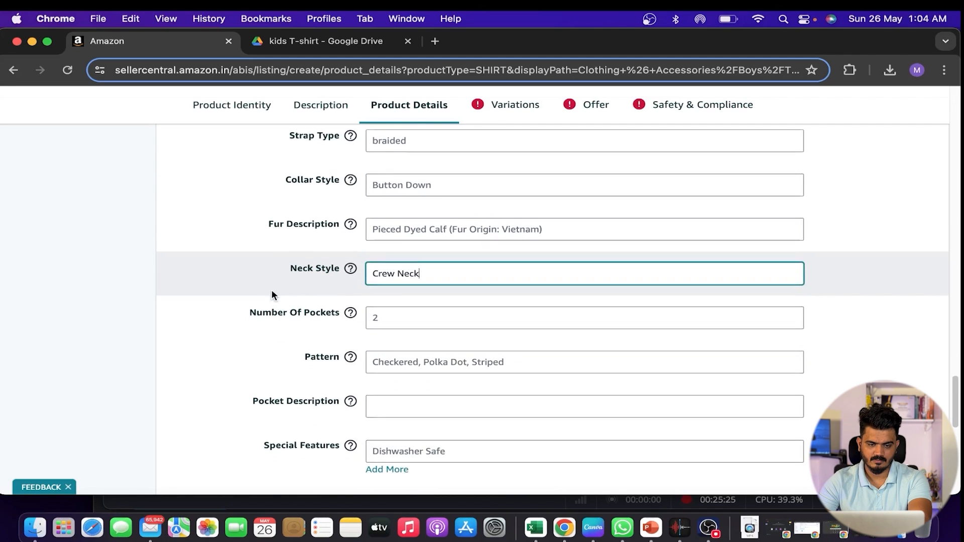
scroll(301, 286, down, 2)
scroll(379, 276, down, 1)
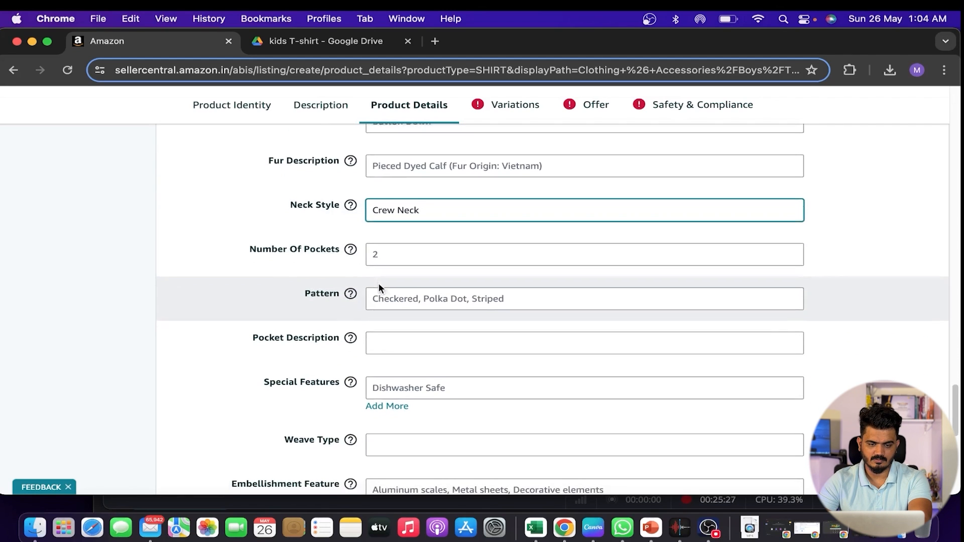
Step: Set the pattern to Polka Dots, leaving the pocket description, special features, weave type and embellishment fields empty
click(396, 292)
text(Polka Dots)
scroll(224, 263, down, 3)
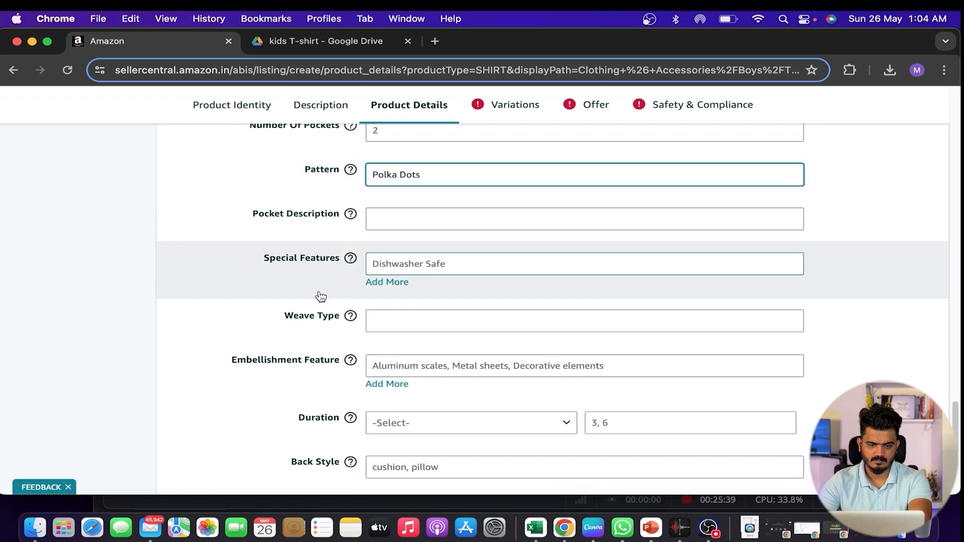
scroll(312, 314, down, 1)
scroll(394, 287, down, 3)
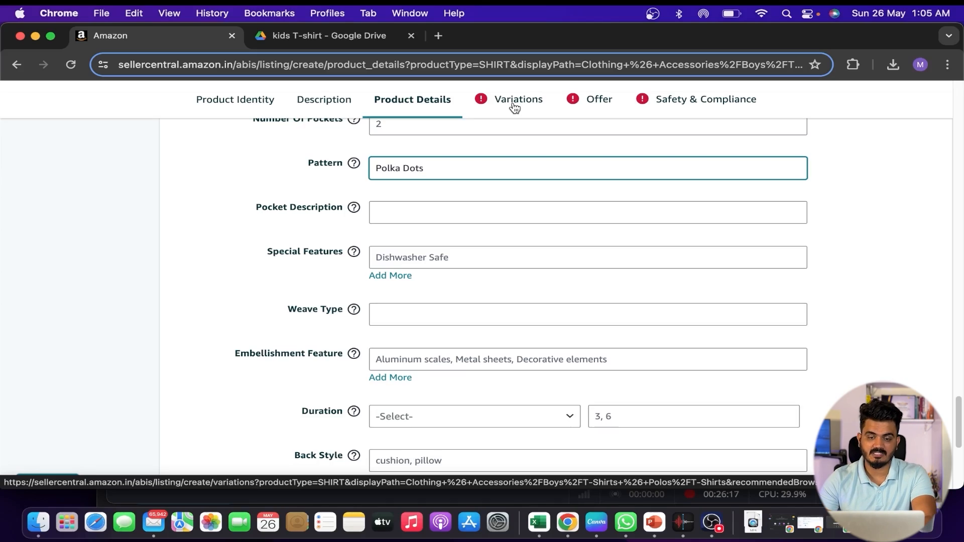
Step: Open the listing's variations section, then check the size chart in the details .rtf file on Google Drive
click(514, 105)
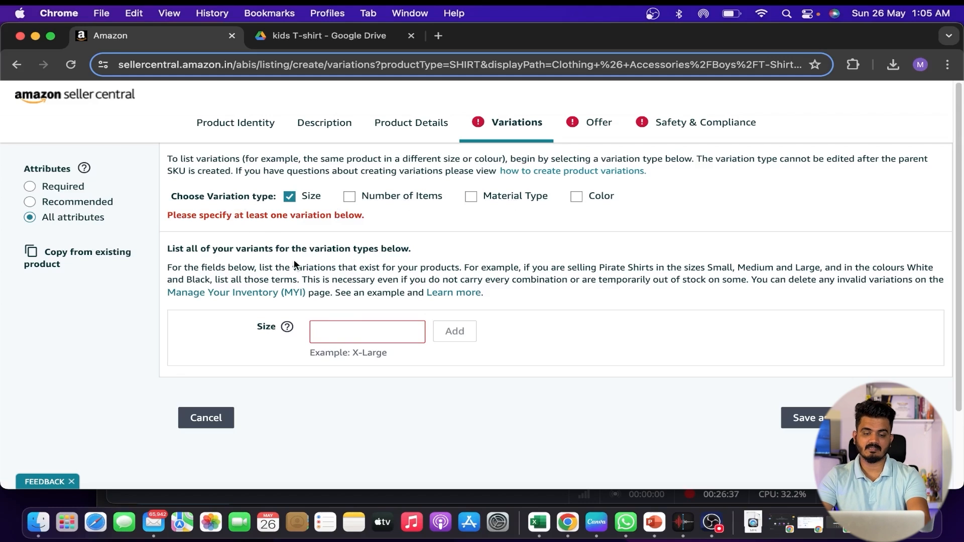
click(333, 339)
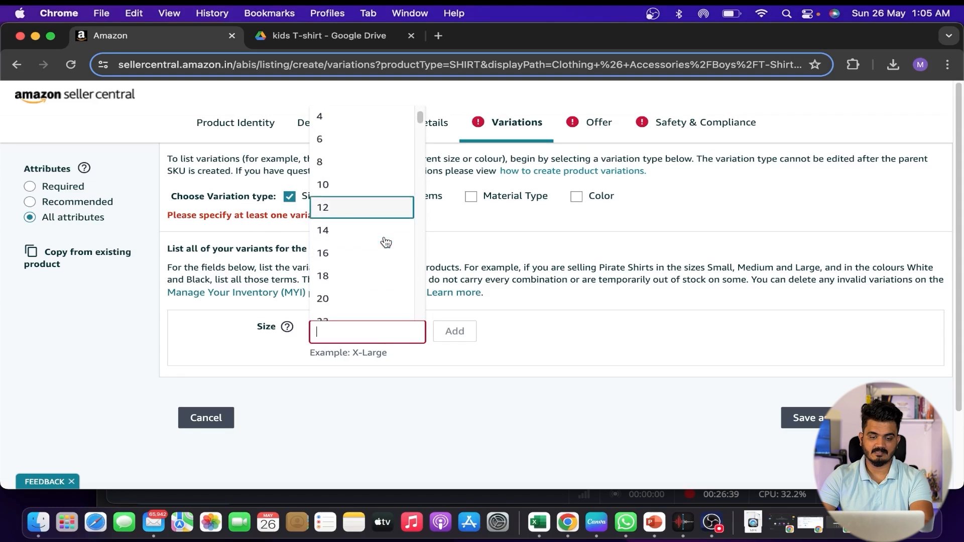
click(336, 40)
click(271, 353)
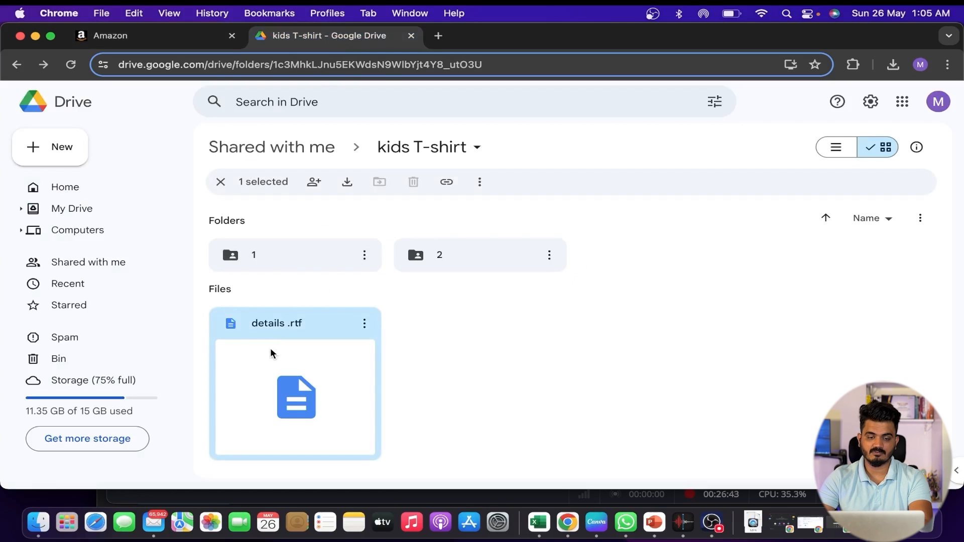
double_click(336, 327)
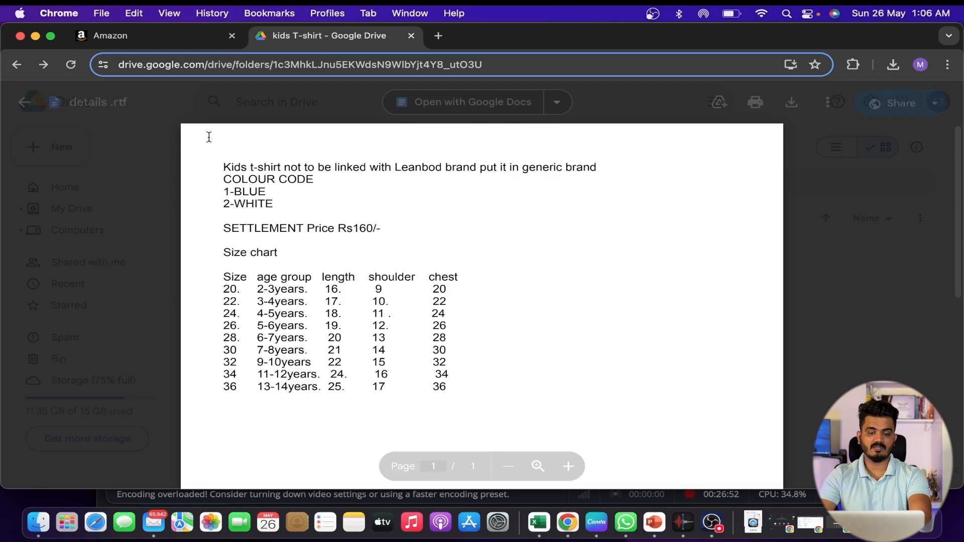
Step: Return to the Amazon listing and add 2-3 Years as a size variation
click(165, 36)
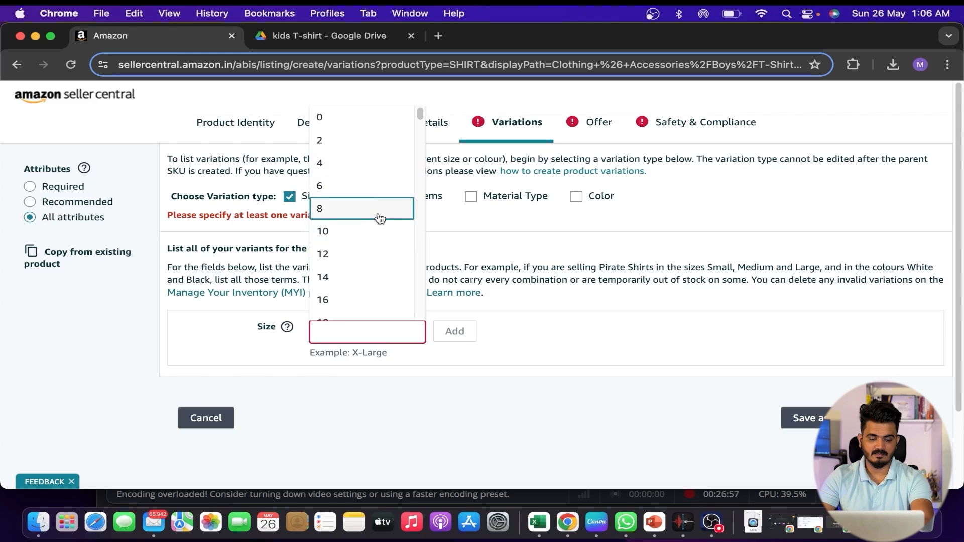
drag(420, 141, 426, 195)
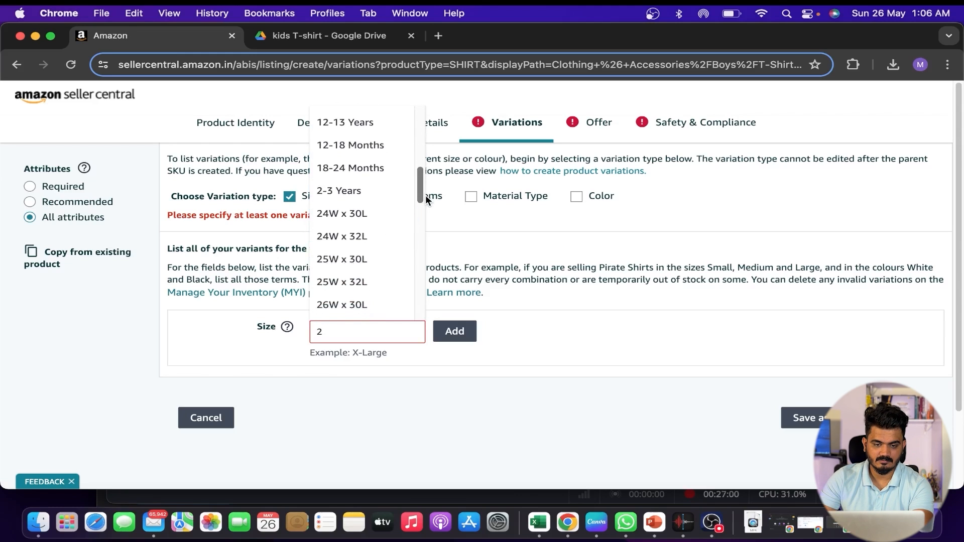
click(360, 191)
click(450, 330)
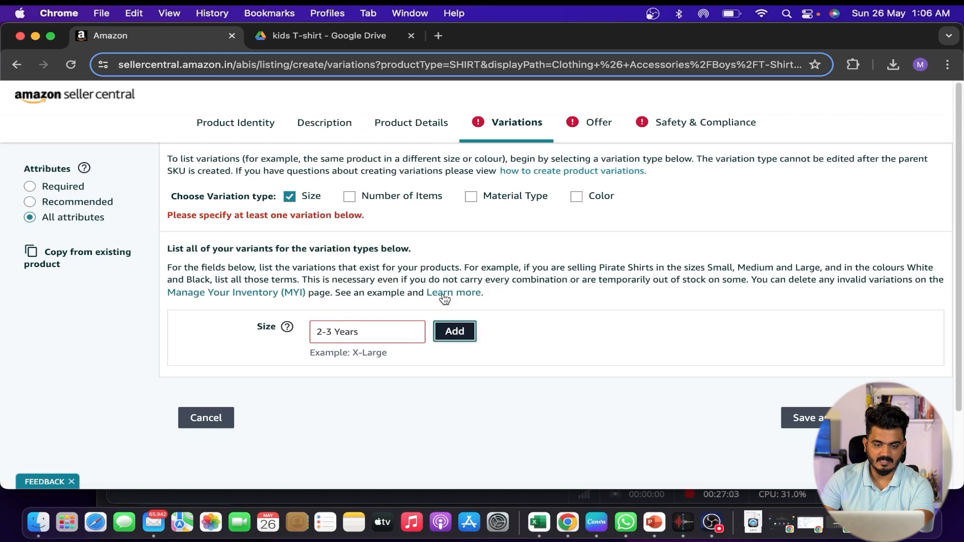
Step: Check the next age group in the Google Drive size chart and add 3-4 Years as a size variation in the Amazon listing
click(333, 37)
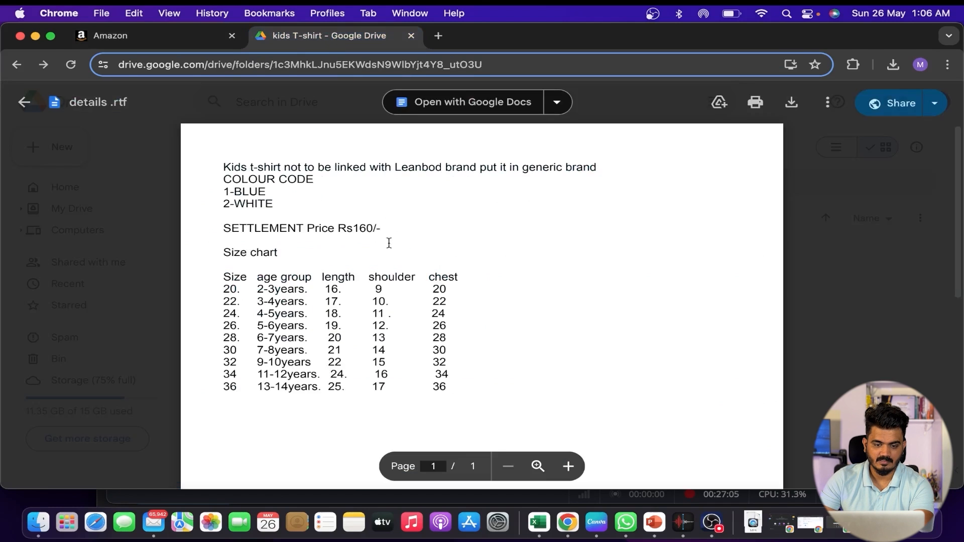
click(153, 39)
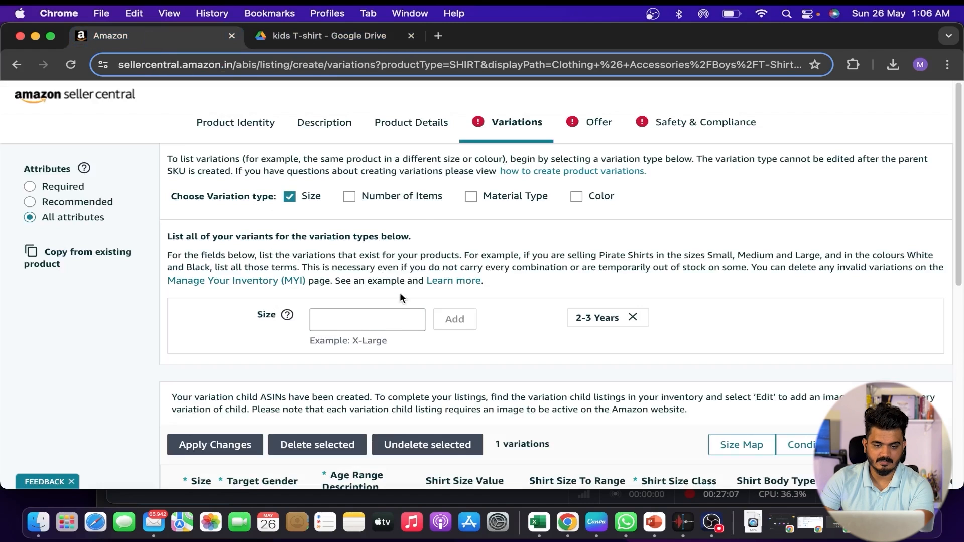
click(369, 321)
drag(420, 103, 422, 225)
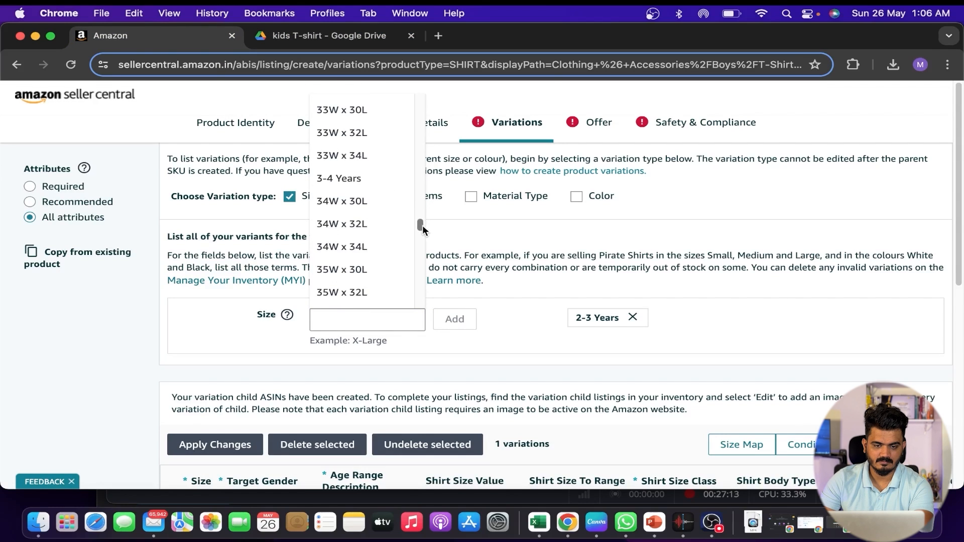
click(358, 176)
click(454, 319)
Step: Consult the Google Drive size chart again and add 4-5 Years as a size variation in the Amazon listing
click(311, 36)
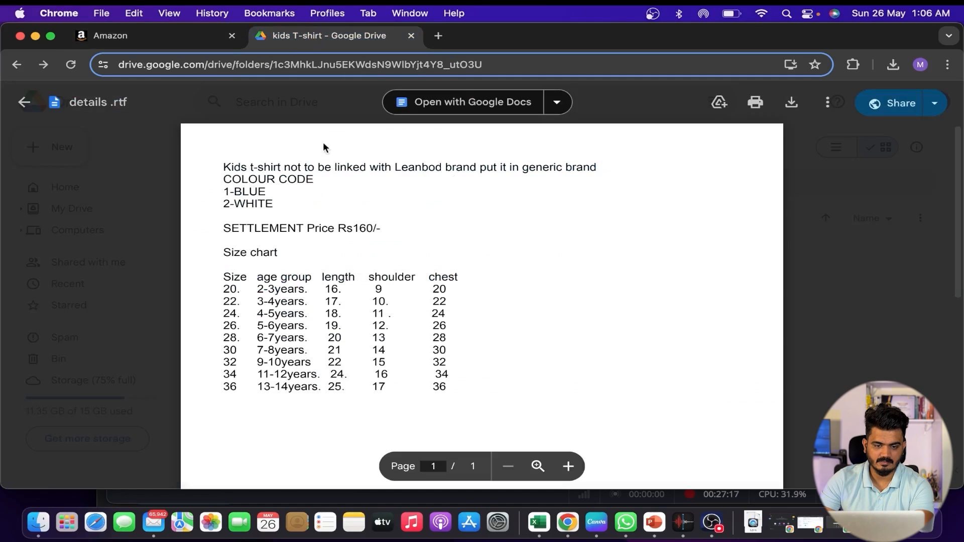
click(166, 44)
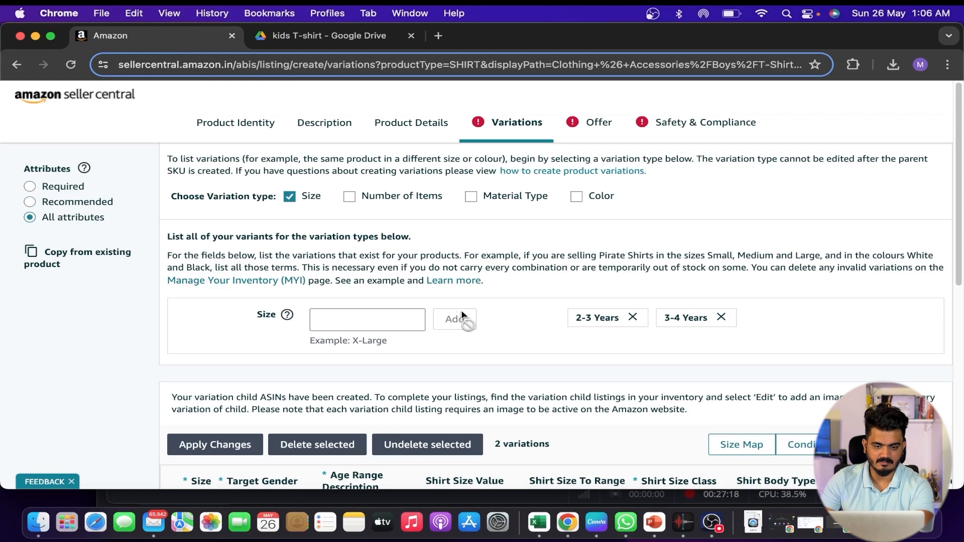
click(380, 324)
drag(421, 103, 421, 265)
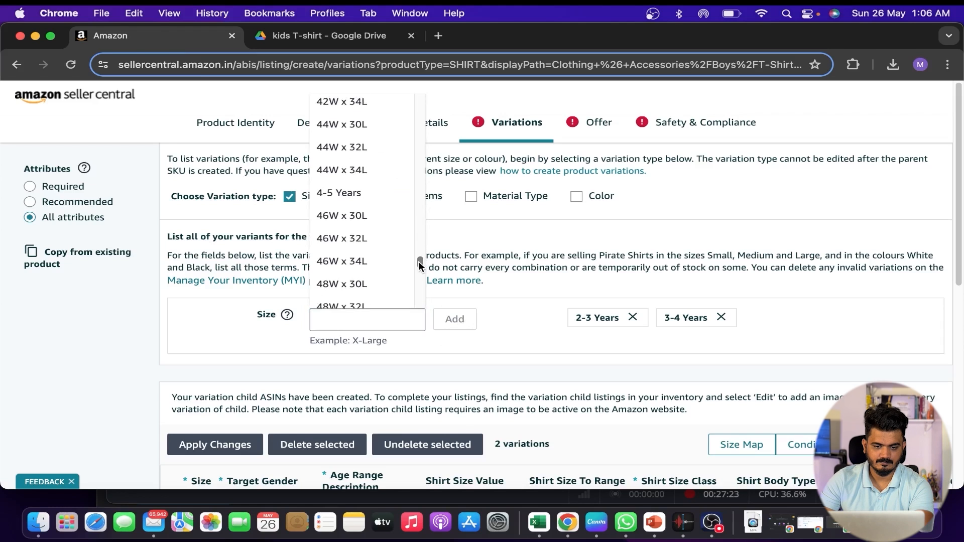
click(357, 193)
click(450, 322)
Step: Select all three size variations and set their shared values: target gender Male, age range Kid, shirt size class Age and size system IN
scroll(552, 260, down, 5)
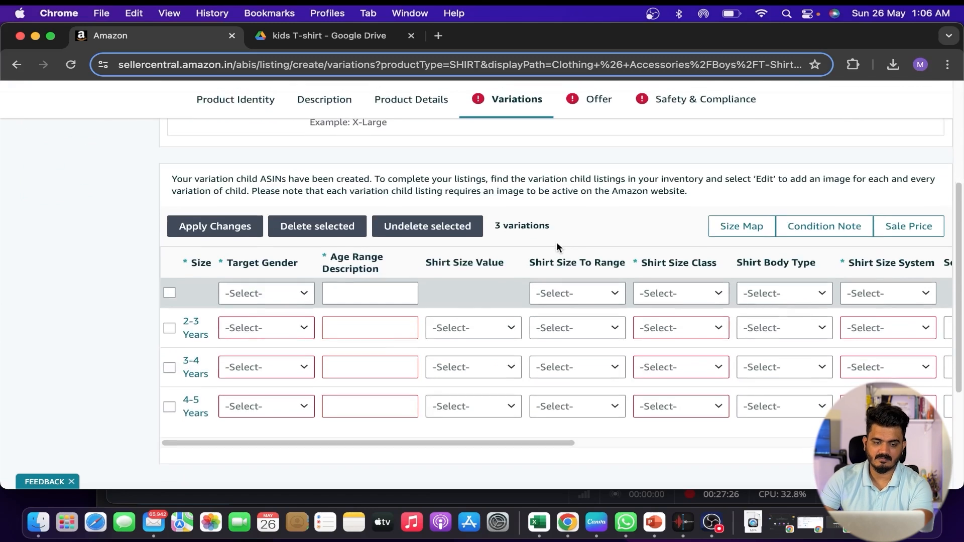
click(169, 294)
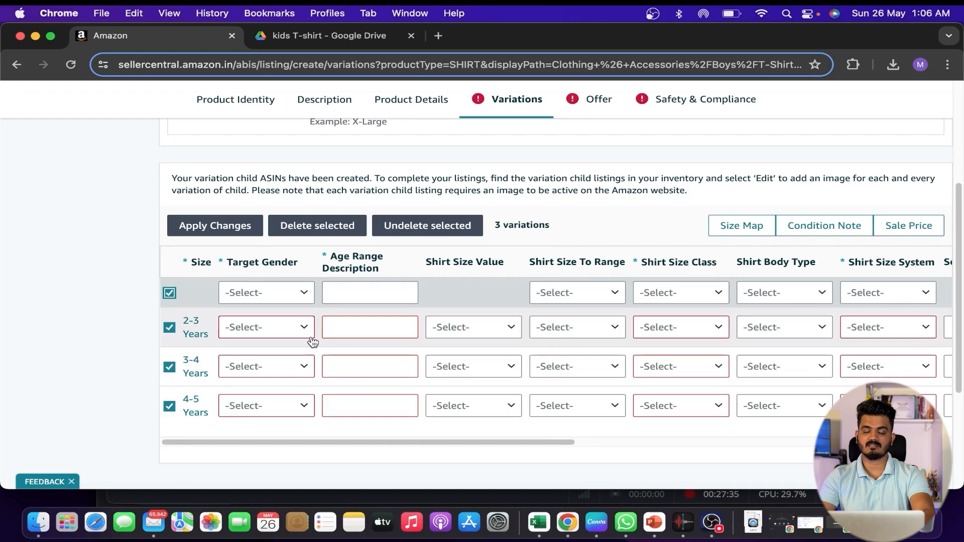
click(278, 300)
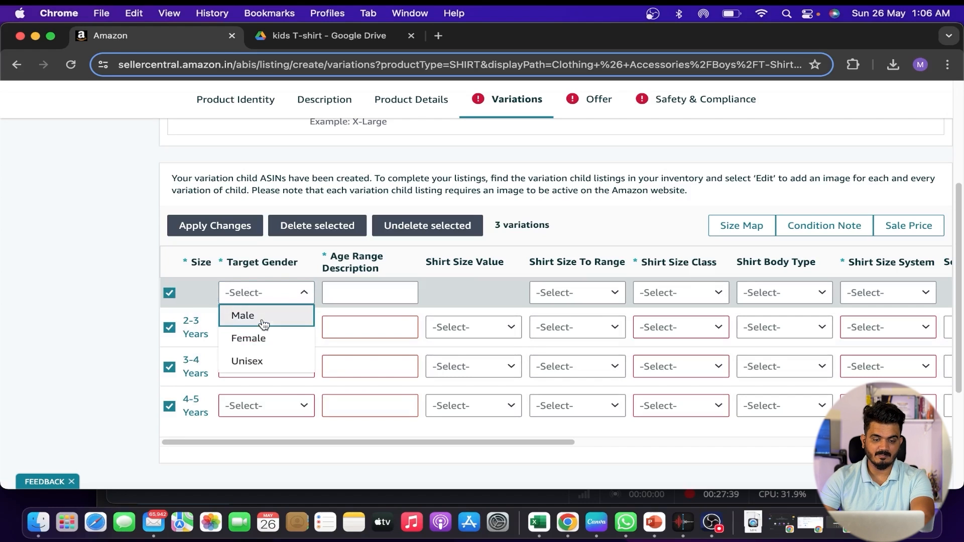
click(263, 319)
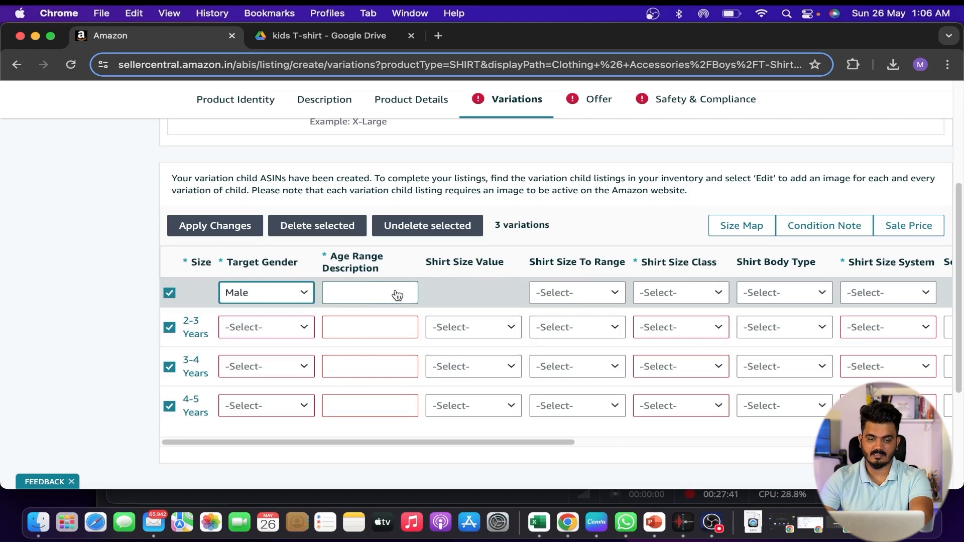
click(374, 298)
click(353, 340)
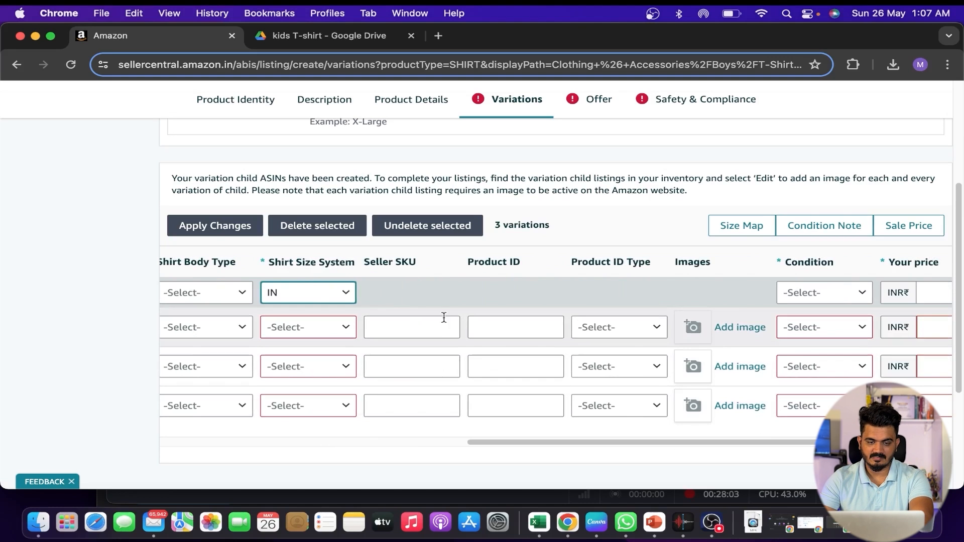
Step: Enter TSHIRT_BLUE_2-3Y as the seller SKU for the 2-3 Years variation
click(384, 321)
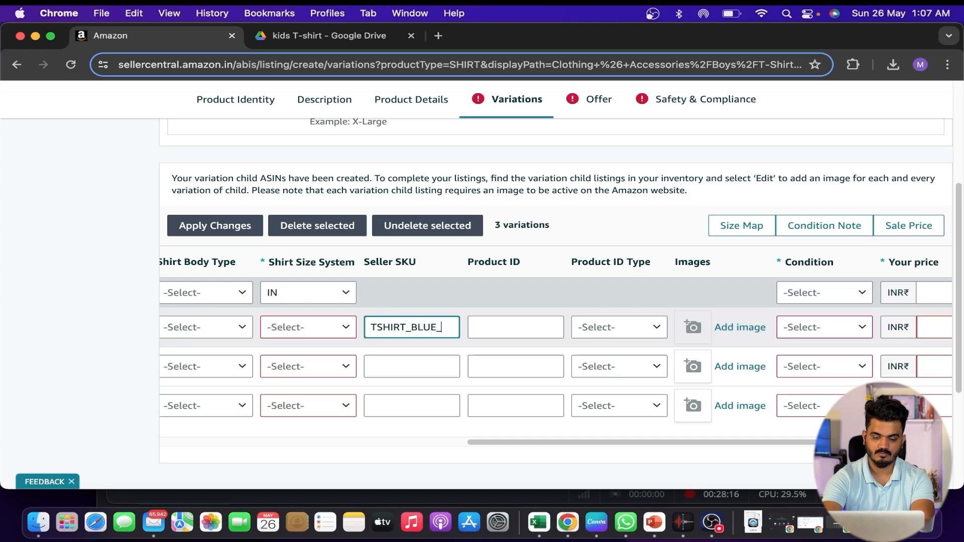
text(-3)
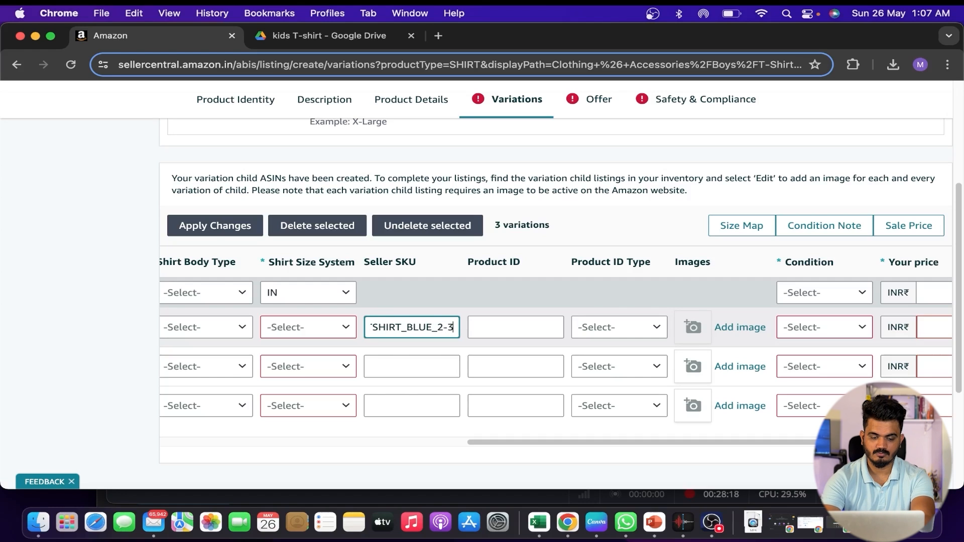
text(y)
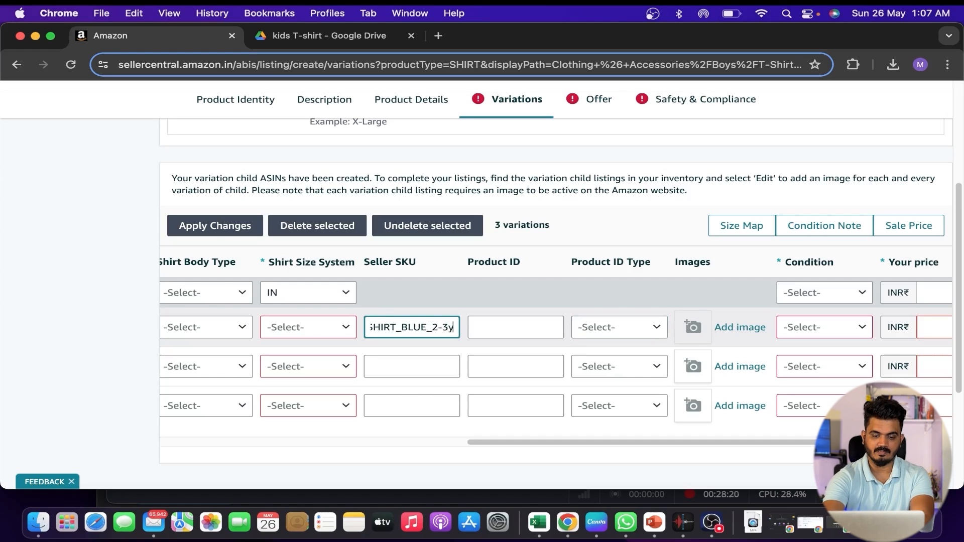
key(BackSpace)
text(Y)
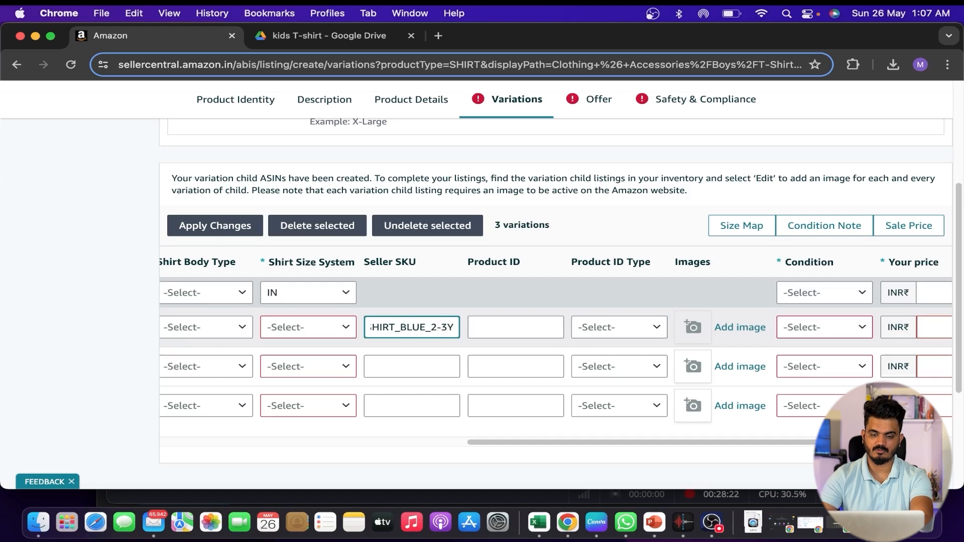
Step: Copy the 2-3 Years seller SKU into the SKU fields of the 3-4 Years and 4-5 Years variations
drag(441, 326, 351, 331)
key(cmd+c)
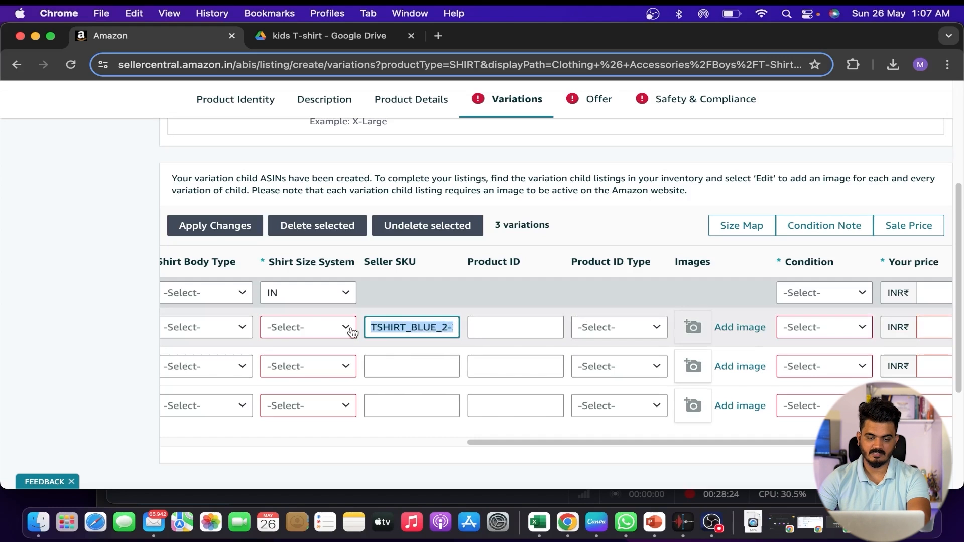
click(406, 374)
key(cmd+v)
click(406, 404)
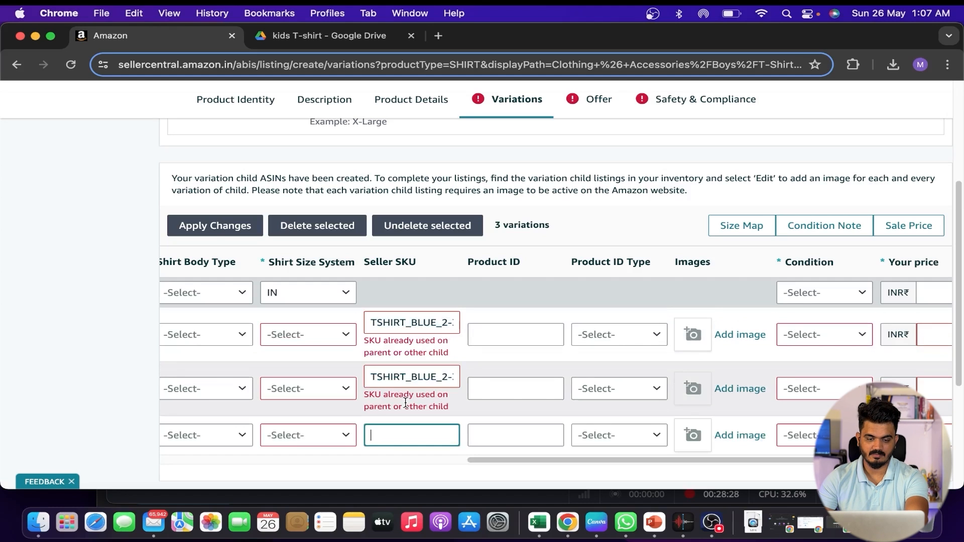
key(super+v)
Step: Change the copied seller SKUs to TSHIRT_BLUE_3-4 for 3-4 Years and TSHIRT_BLUE_4-5 for 4-5 Years
click(444, 378)
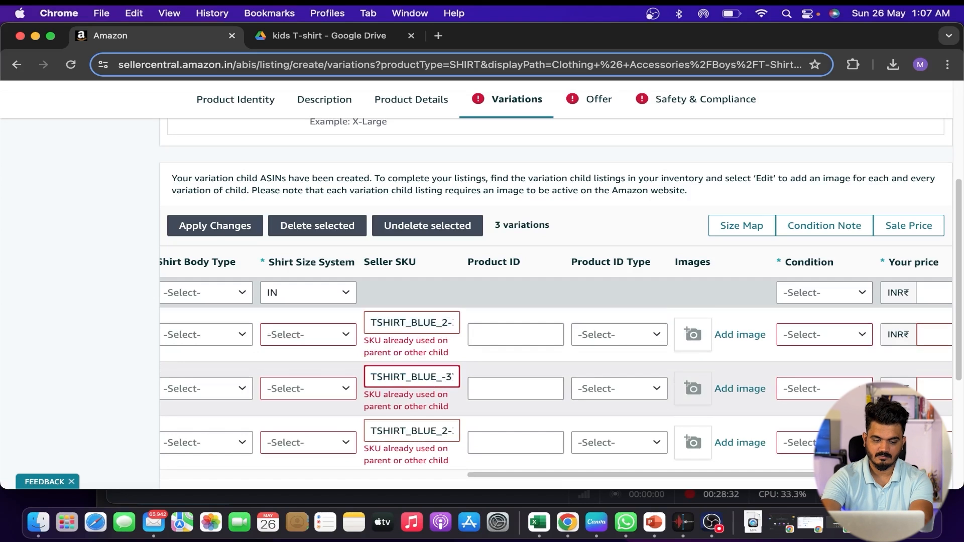
text(4)
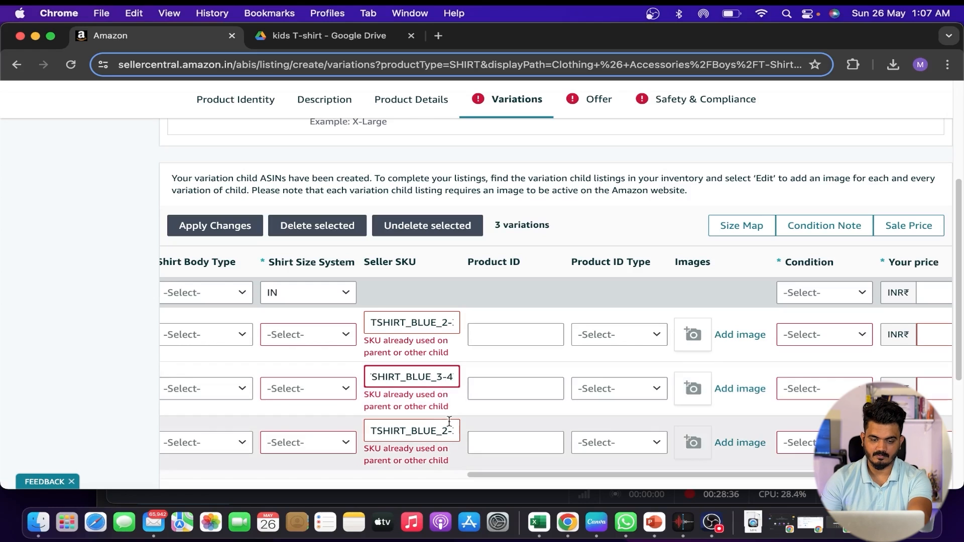
click(447, 430)
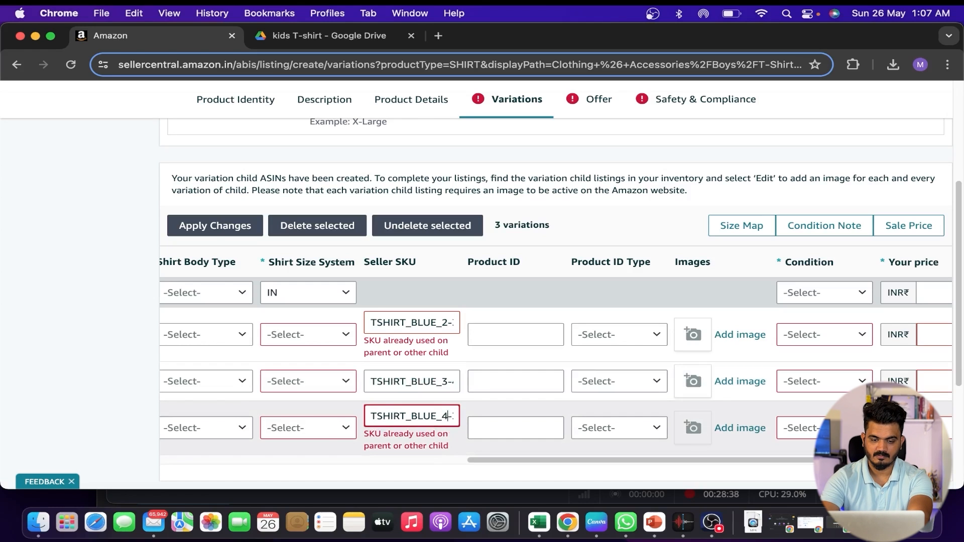
key(Right)
key(Right)
key(Right)
key(BackSpace)
key(BackSpace)
text(5)
click(496, 278)
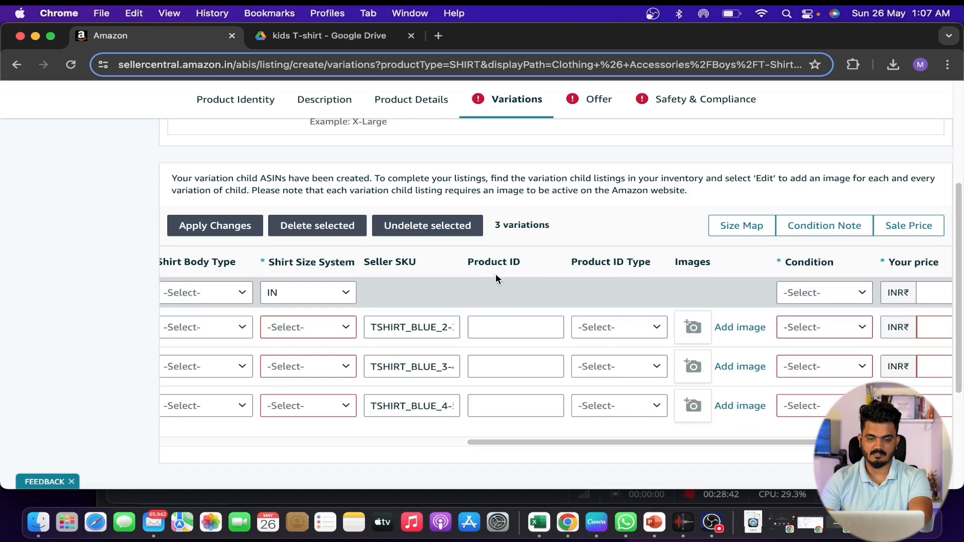
Step: Set the shared condition to New, the price to INR 399 and the quantity to 10 for the selected variations
drag(578, 447, 670, 443)
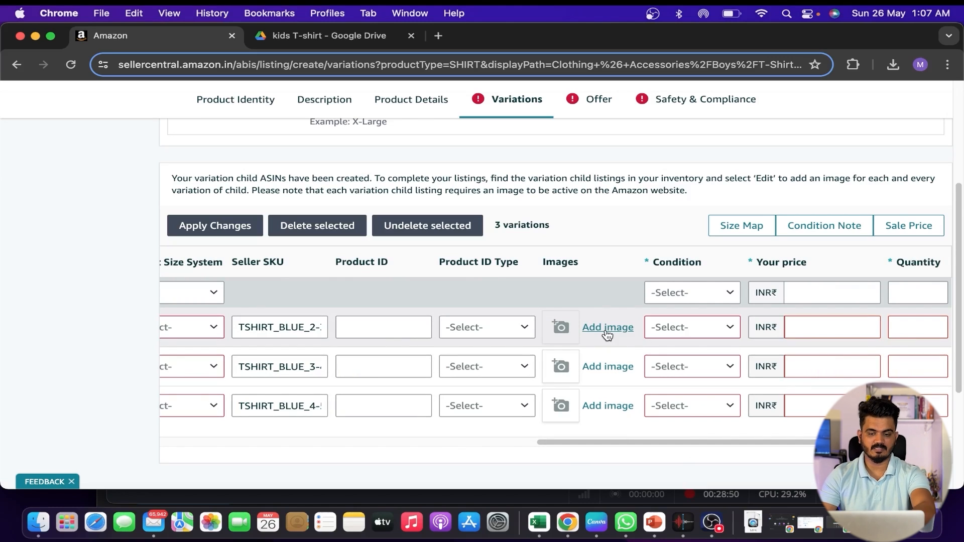
click(703, 296)
click(682, 315)
click(800, 293)
text(399)
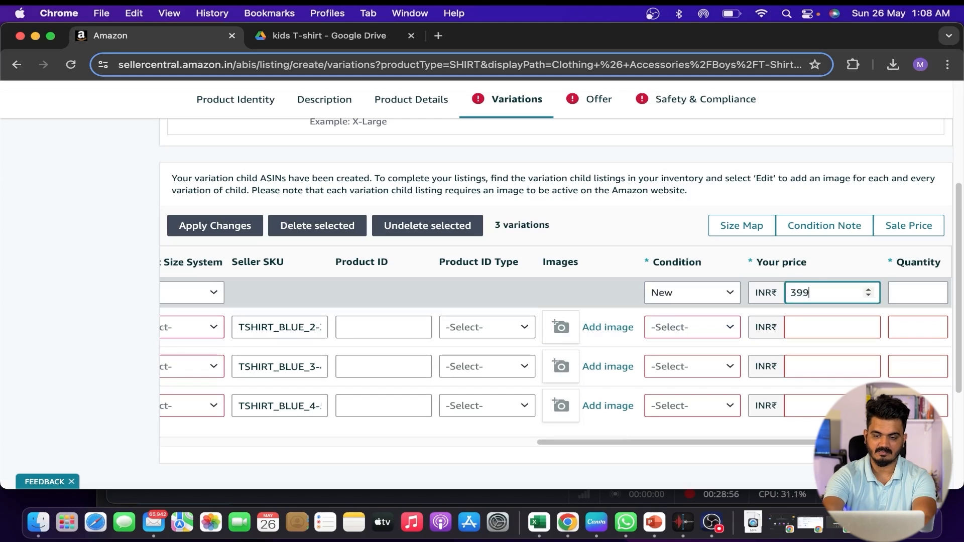
click(915, 290)
text(10)
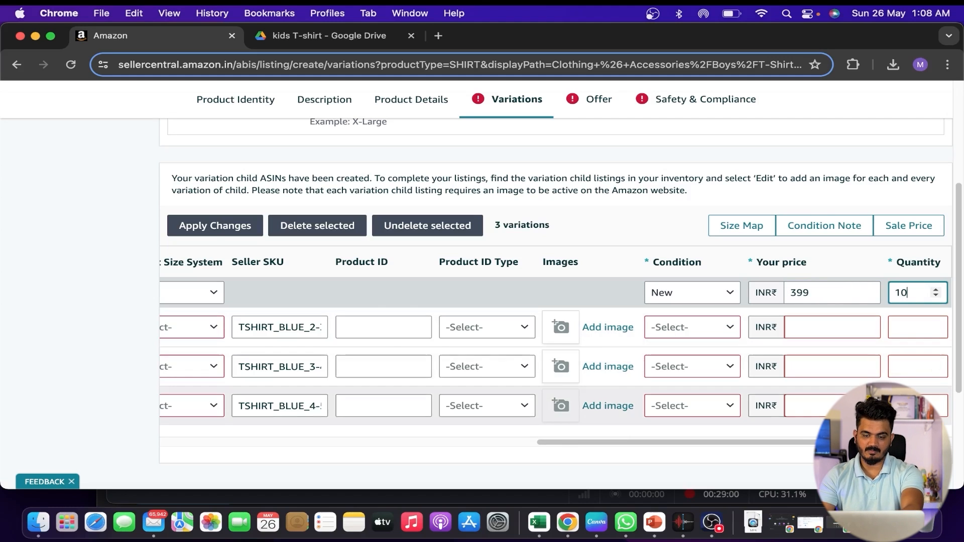
Step: Apply the shared values to all three selected size variations
scroll(783, 441, left, 1)
drag(783, 440, 352, 451)
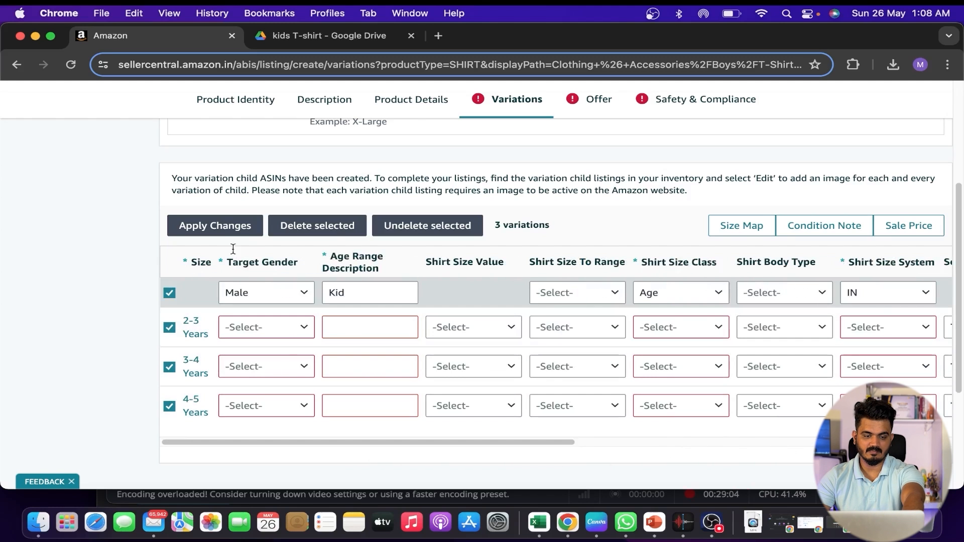
click(221, 228)
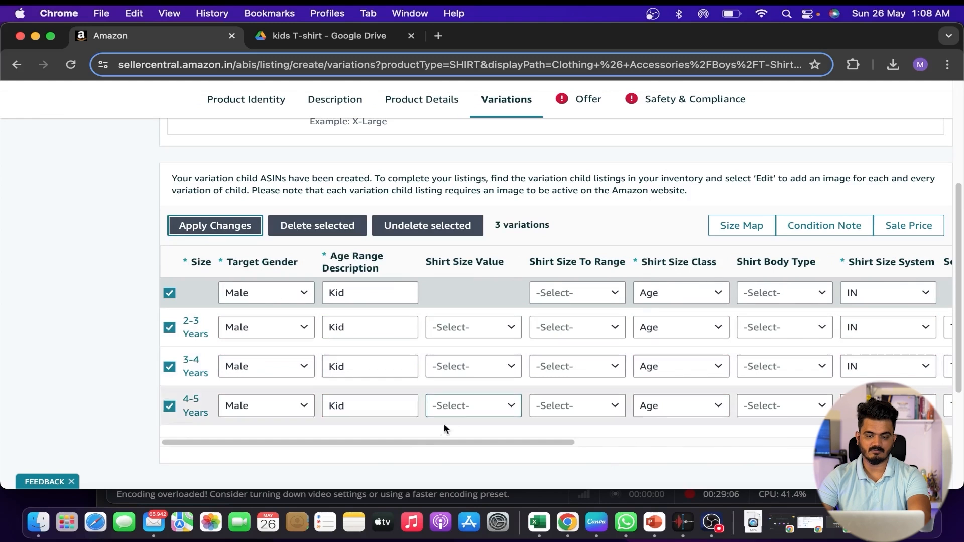
Step: Review the size variation values and compare them with the size chart in the Google Drive details document
drag(377, 441, 542, 457)
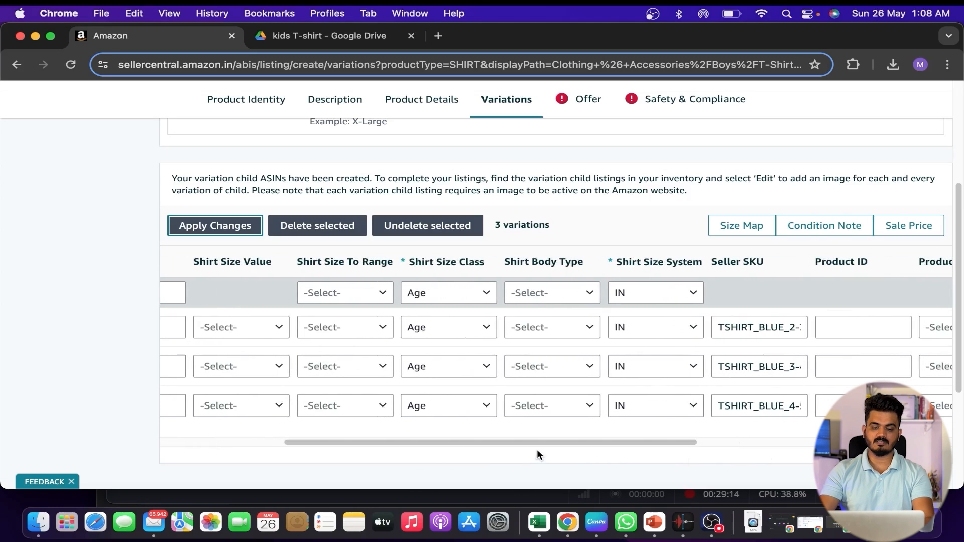
drag(538, 445, 387, 442)
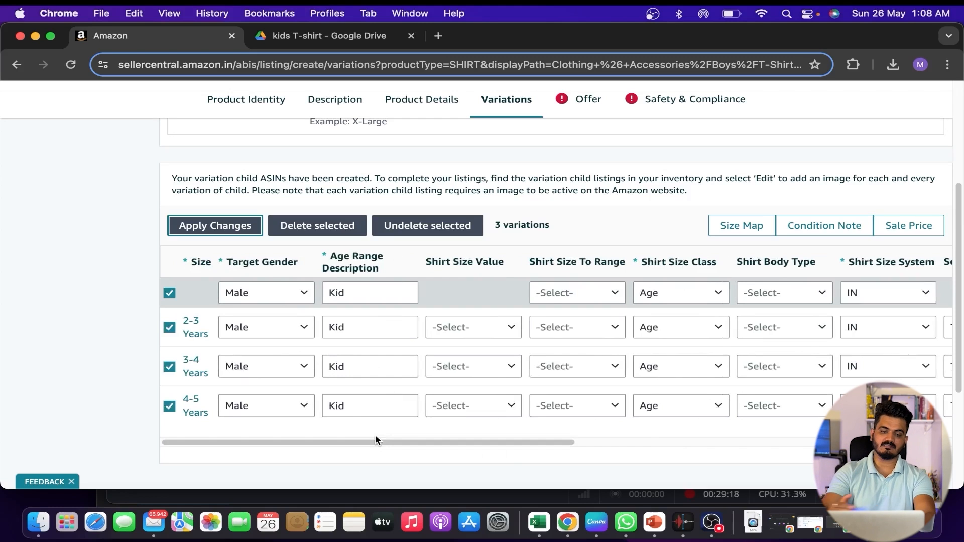
click(316, 37)
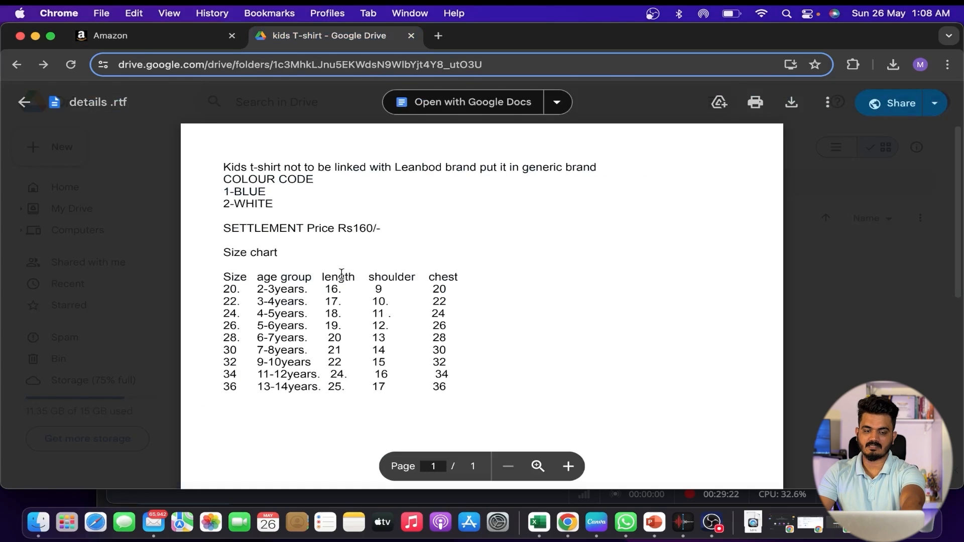
click(142, 37)
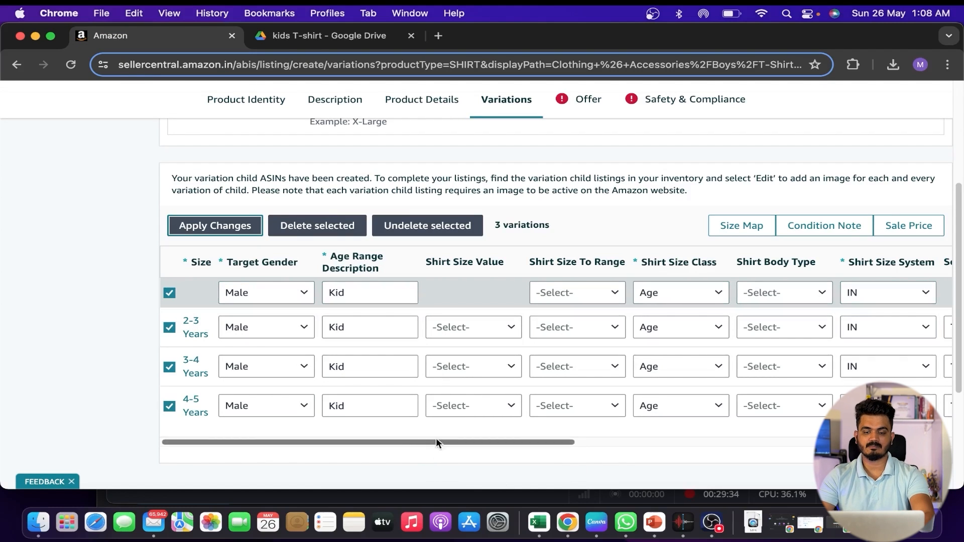
drag(417, 444, 498, 442)
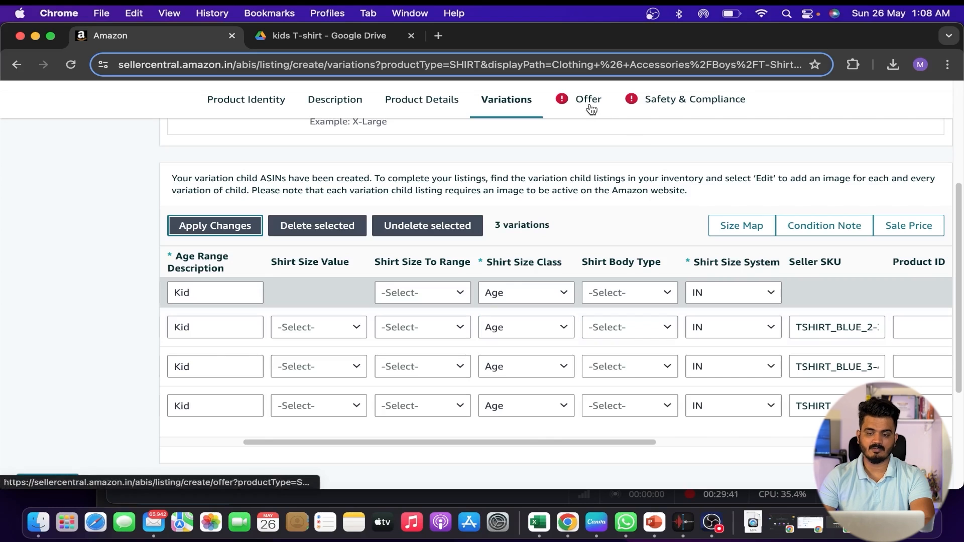
Step: Open the Offer section of the listing and set its seller SKU to TSHIRT_BLUE
click(591, 109)
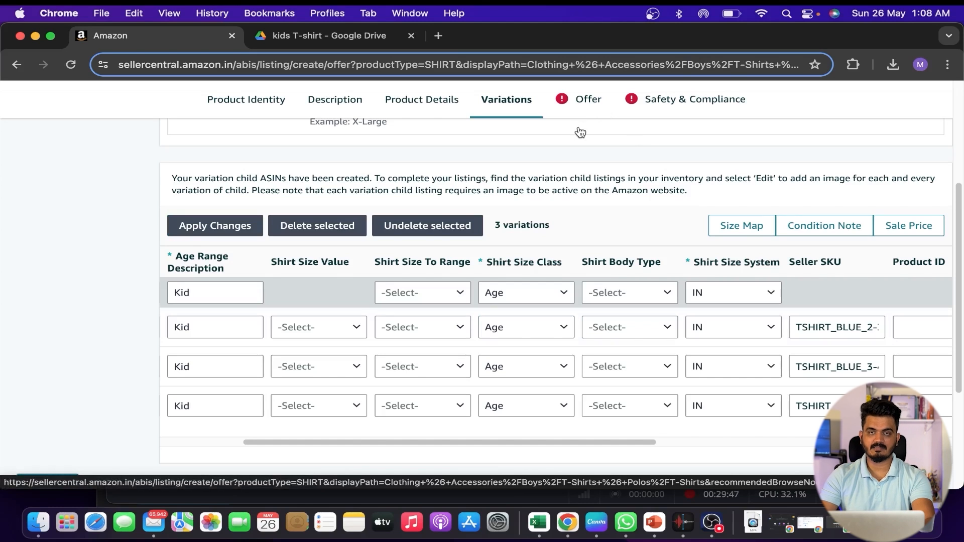
click(579, 129)
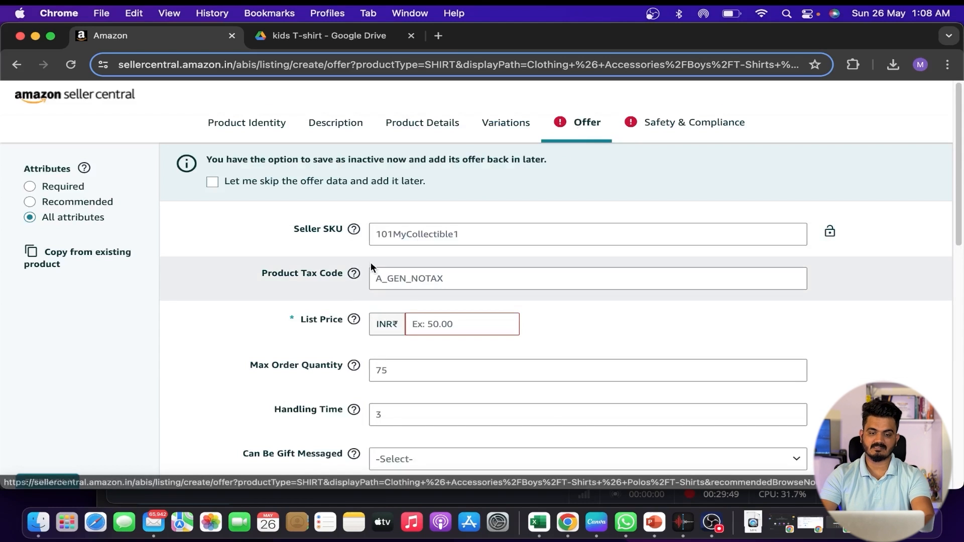
click(419, 241)
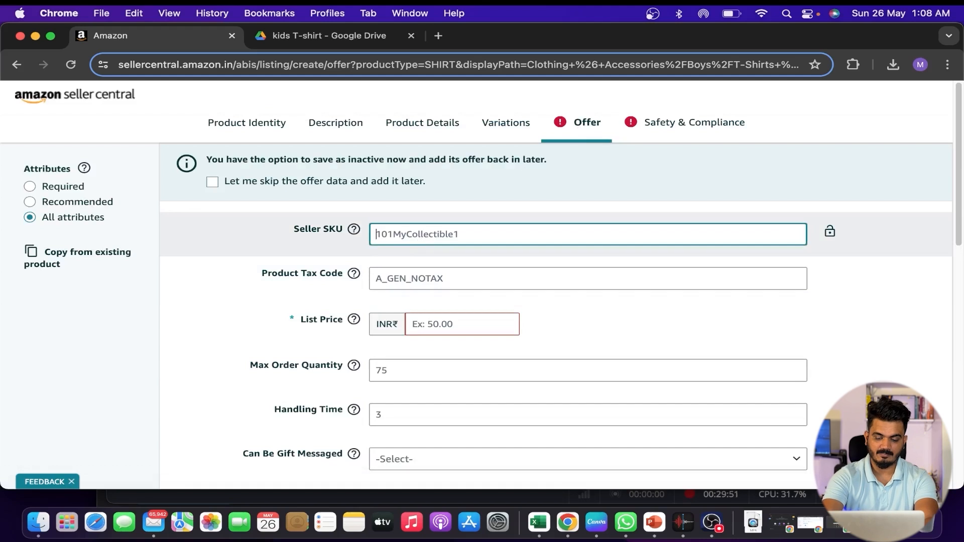
text(BL)
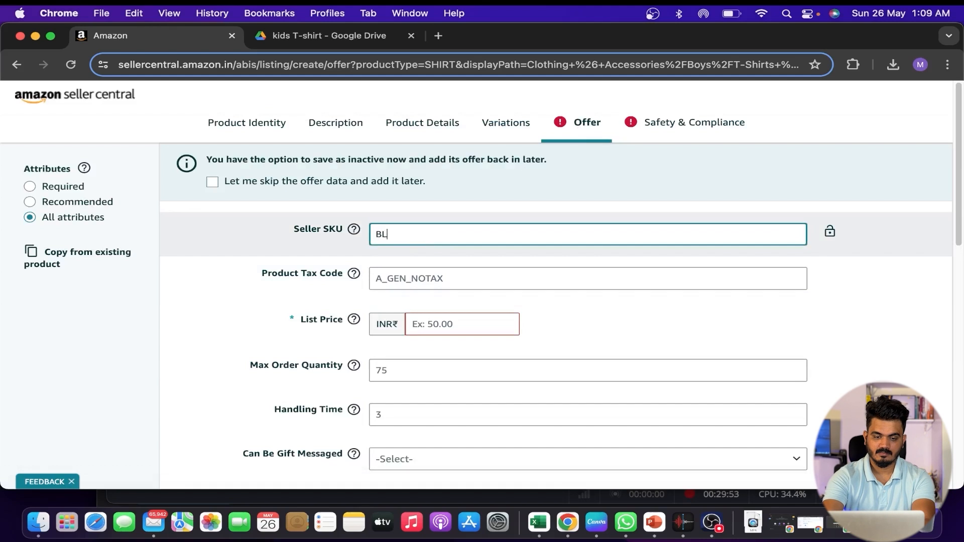
key(BackSpace)
key(BackSpace)
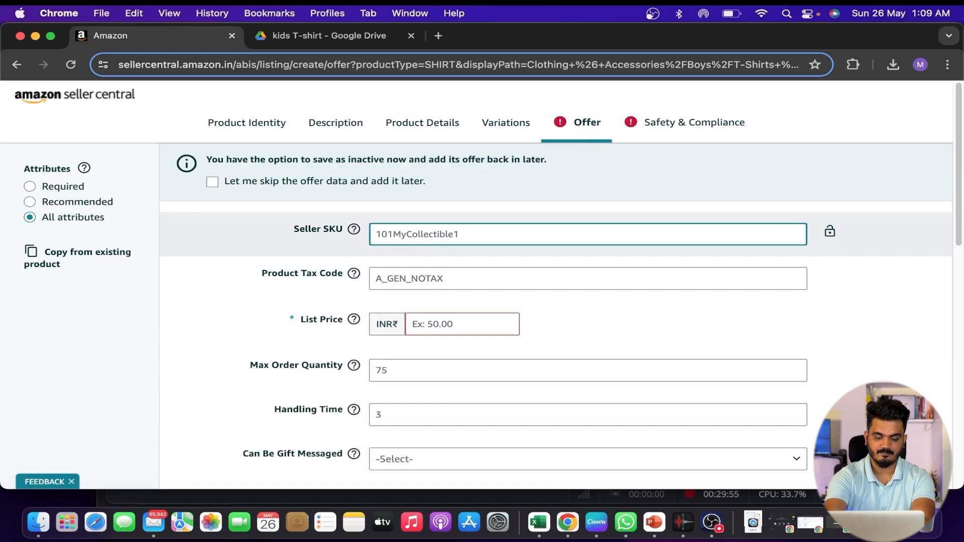
text(TSH)
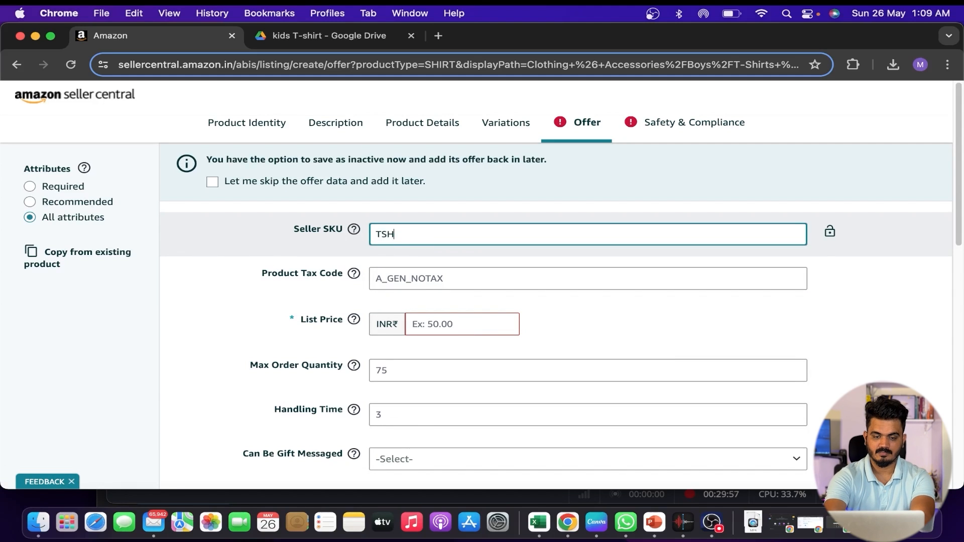
text(IRT_)
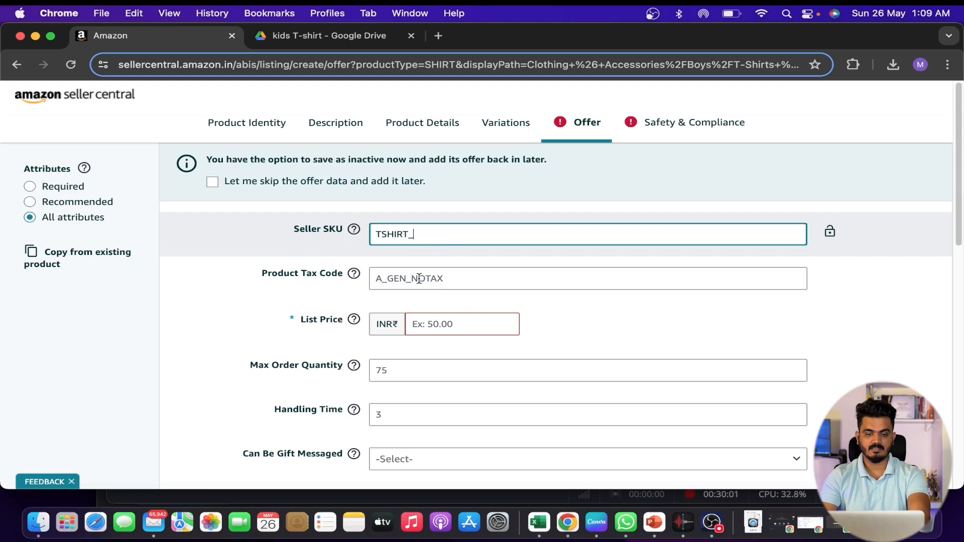
text(BLUE)
Step: Set the product tax code to A_Gen_Standard and the list price to INR 399
scroll(415, 281, down, 2)
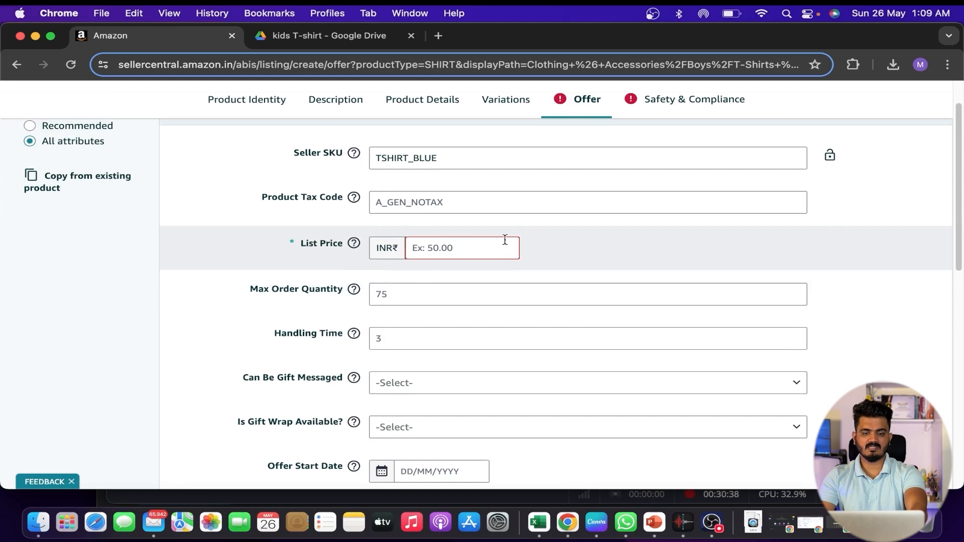
click(437, 215)
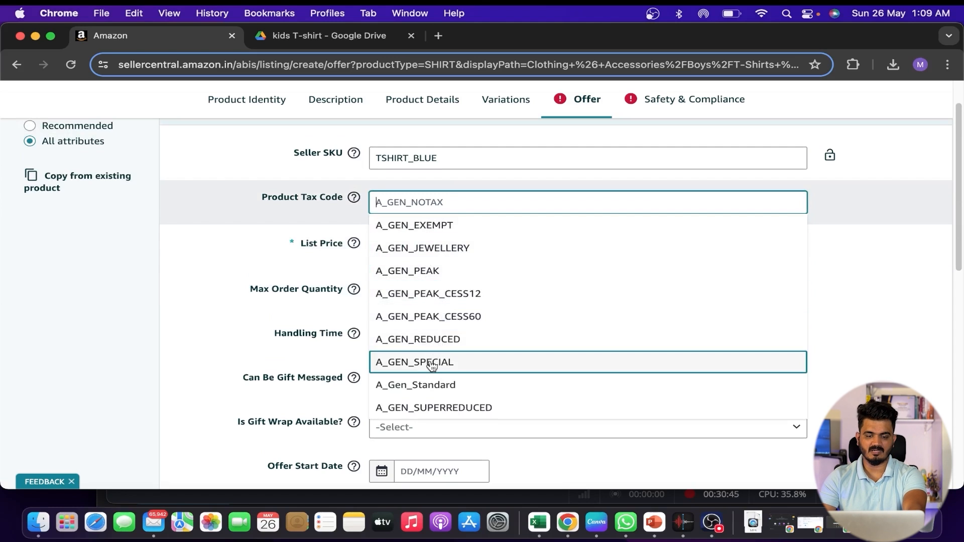
click(420, 386)
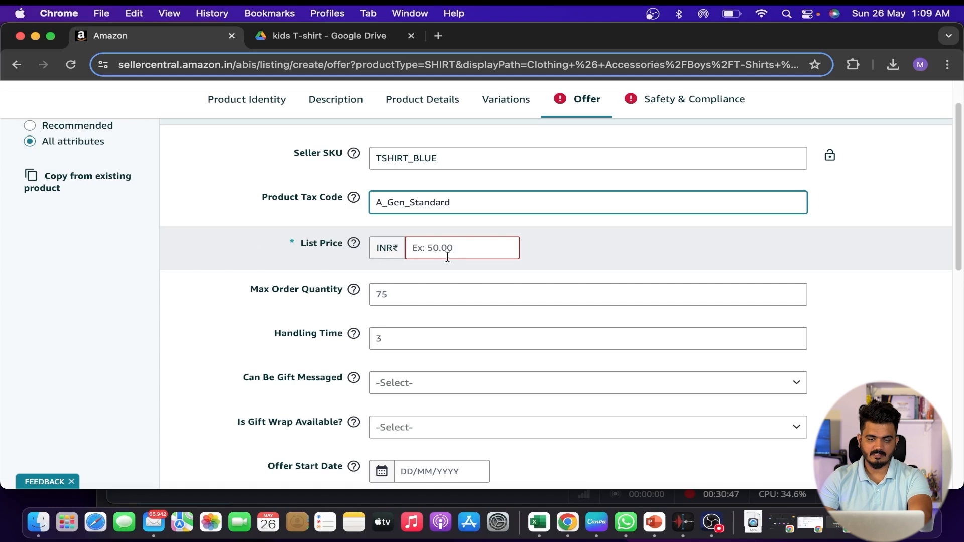
click(447, 256)
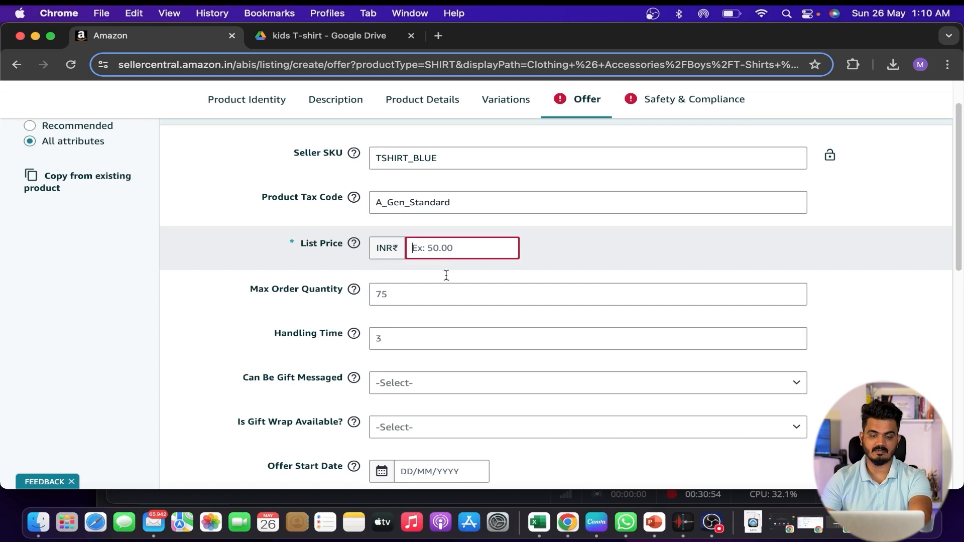
text(399)
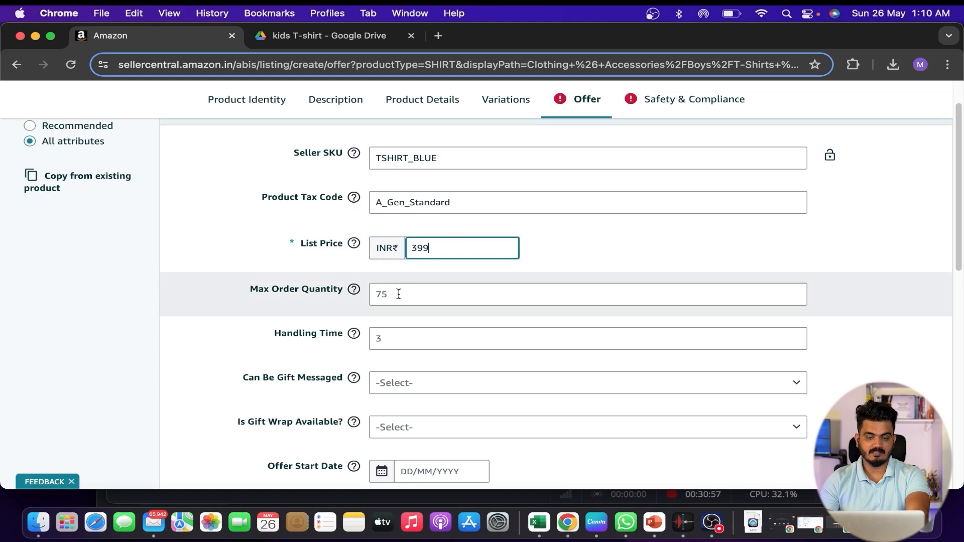
Step: Set the maximum order quantity to 5 and the handling time to 1
click(399, 295)
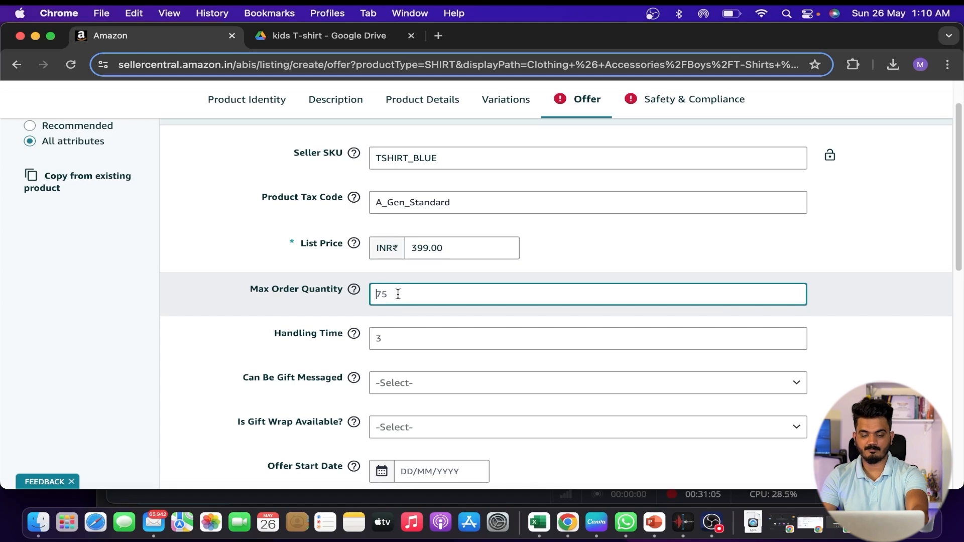
key(Delete)
key(Delete)
text(5)
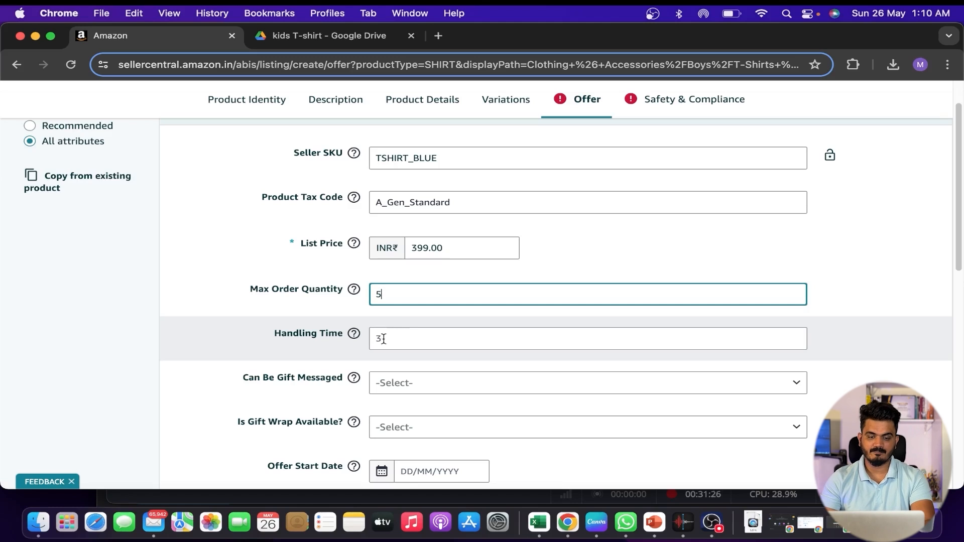
click(383, 339)
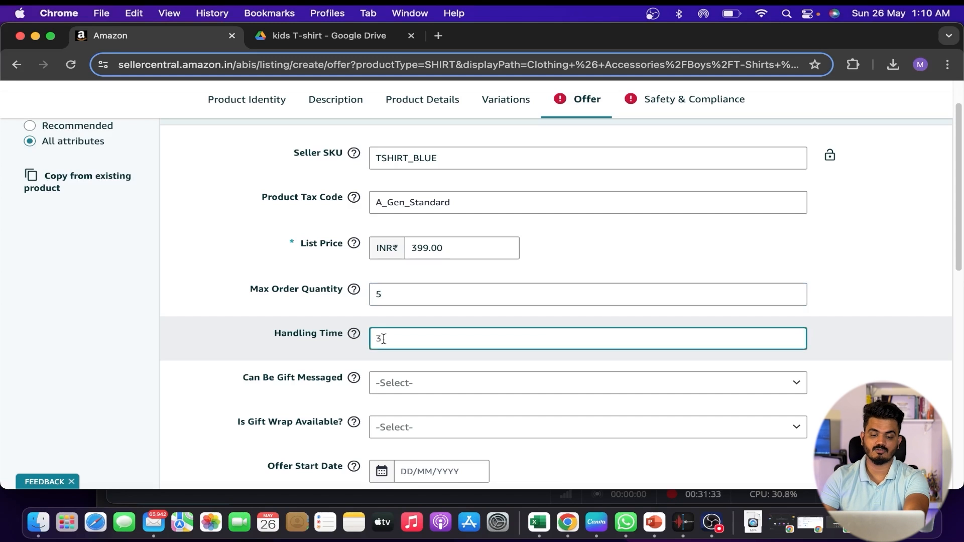
key(BackSpace)
text(1)
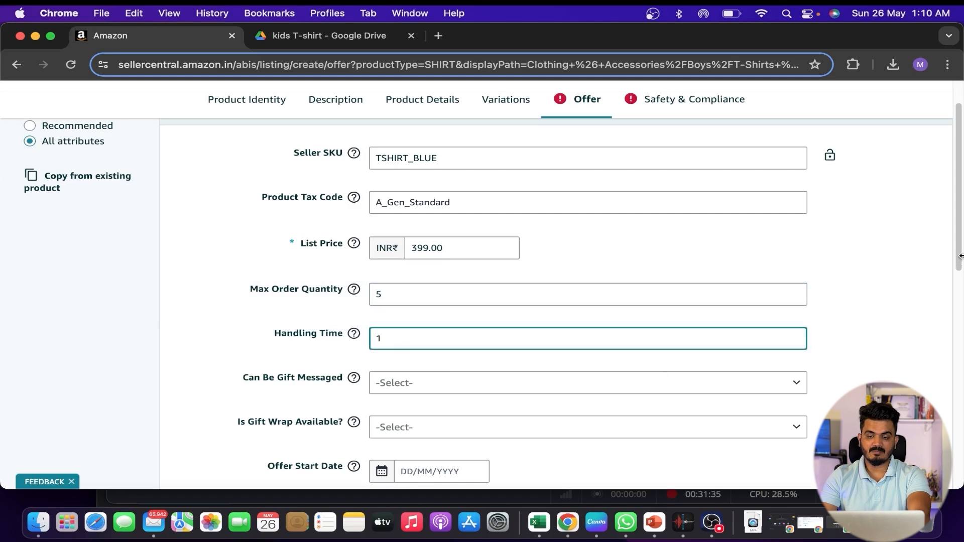
Step: Set the offer's country/region of origin to India
drag(960, 256, 962, 339)
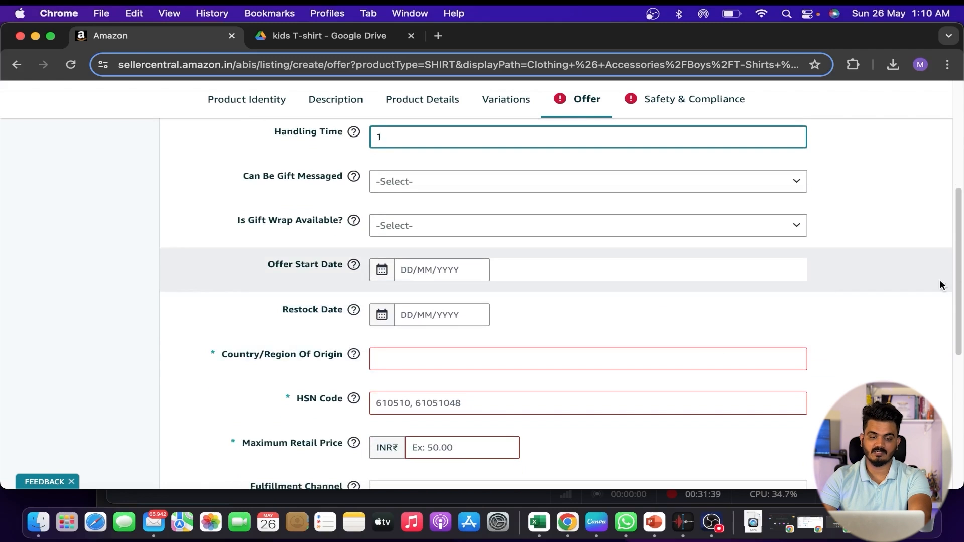
drag(961, 250, 961, 309)
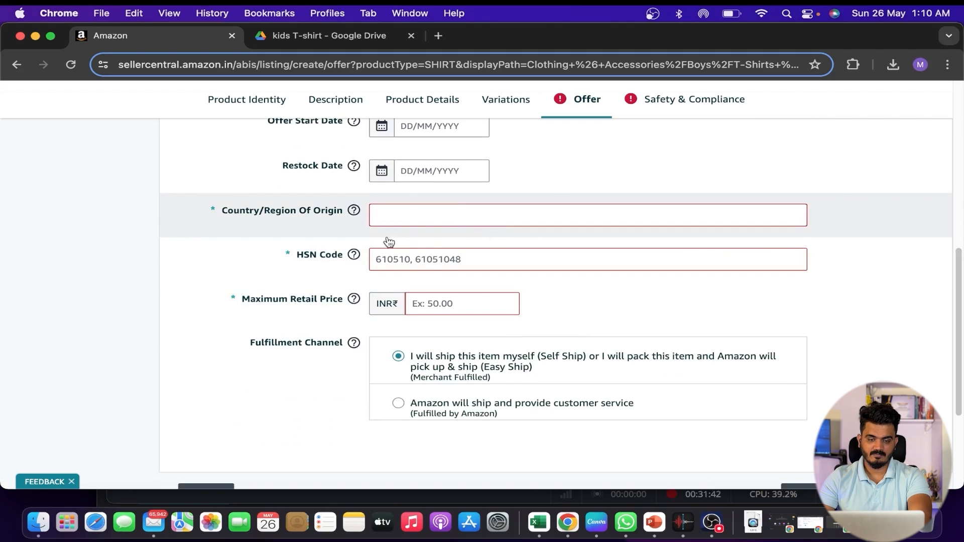
click(390, 221)
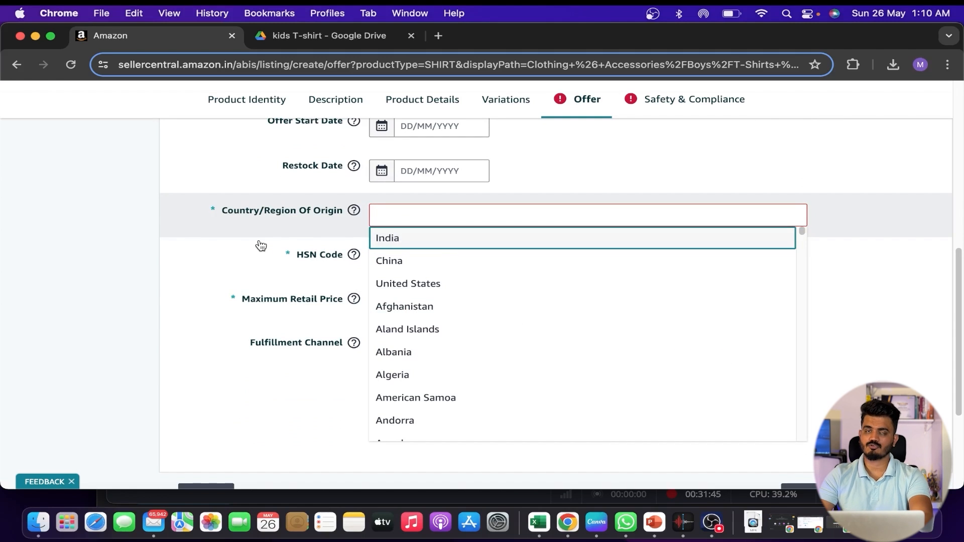
key(Return)
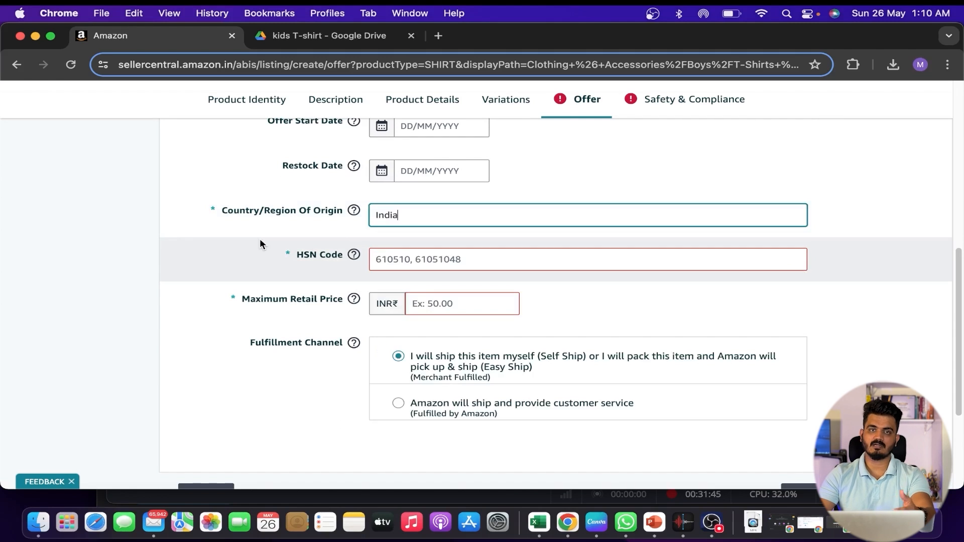
Step: Search Google in a new browser tab for "hsn code for kids tshirt"
click(390, 261)
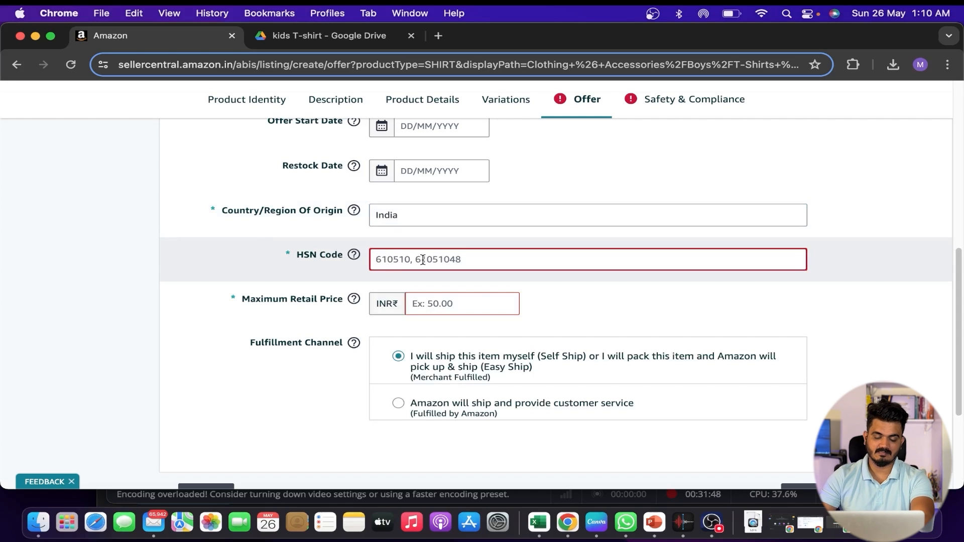
click(438, 35)
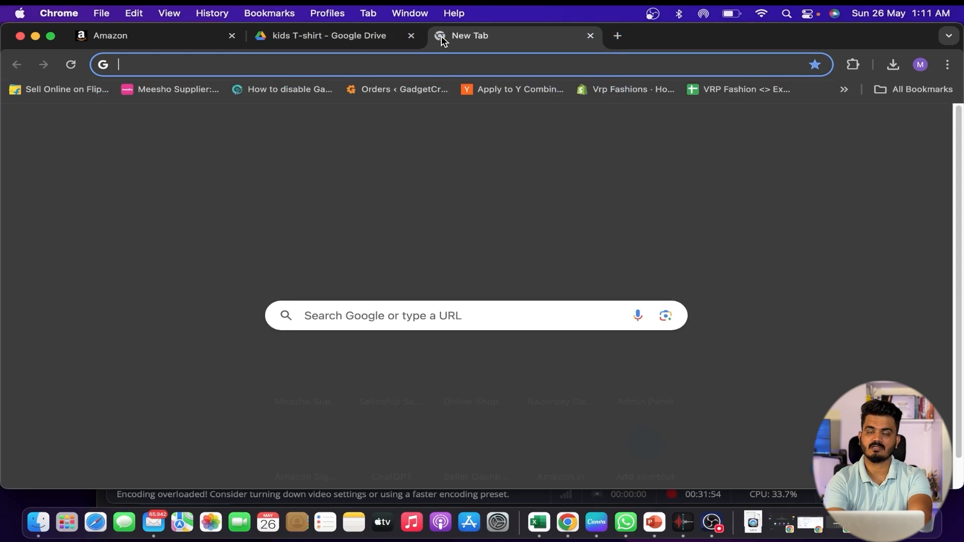
text(hsn code )
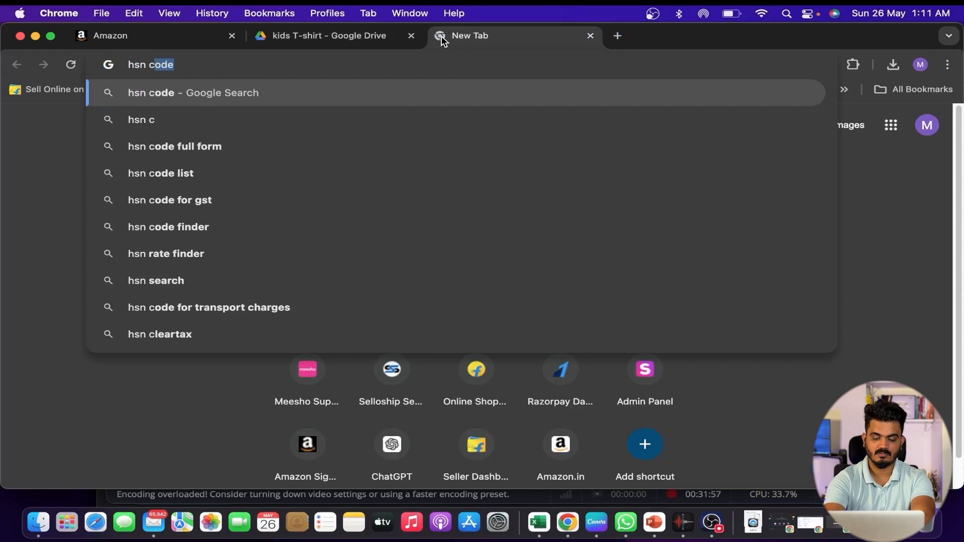
text(for )
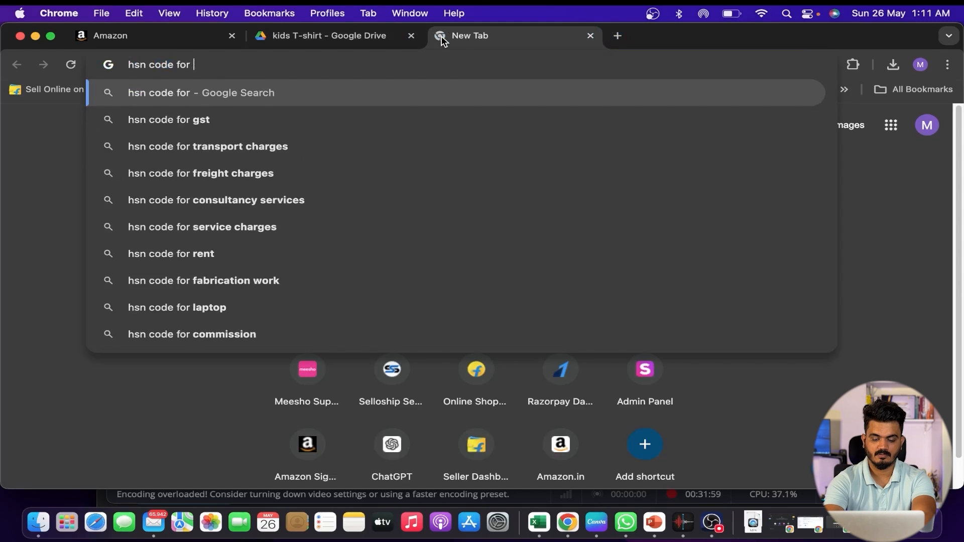
text(kids tshirt)
key(Return)
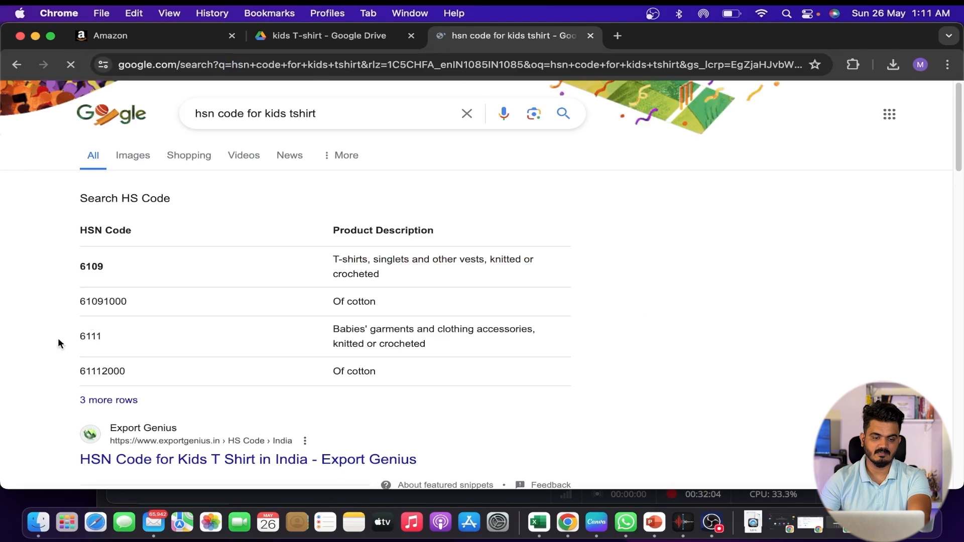
Step: Copy the cotton T-shirt HSN code 61091000 from the search results into the offer's HSN Code field
double_click(102, 300)
right_click(113, 303)
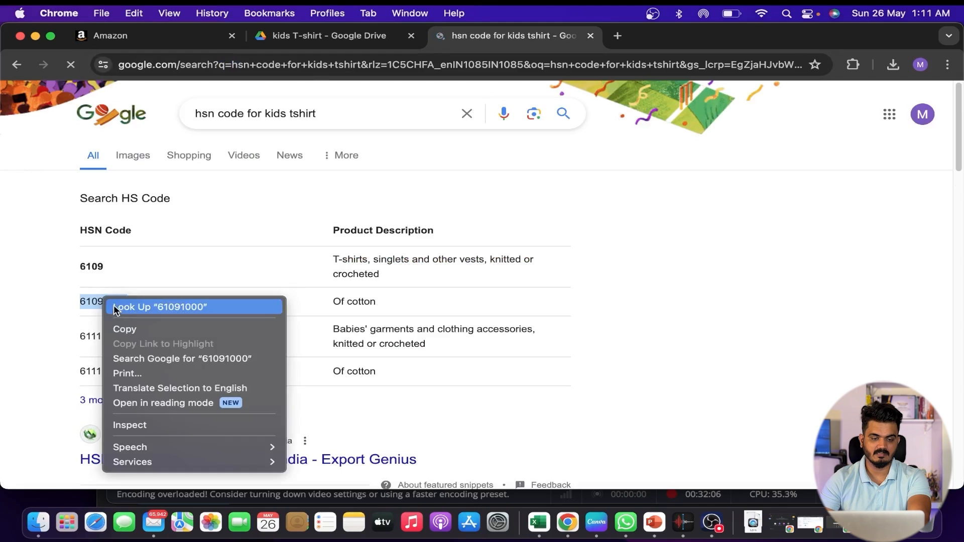
click(129, 327)
click(111, 35)
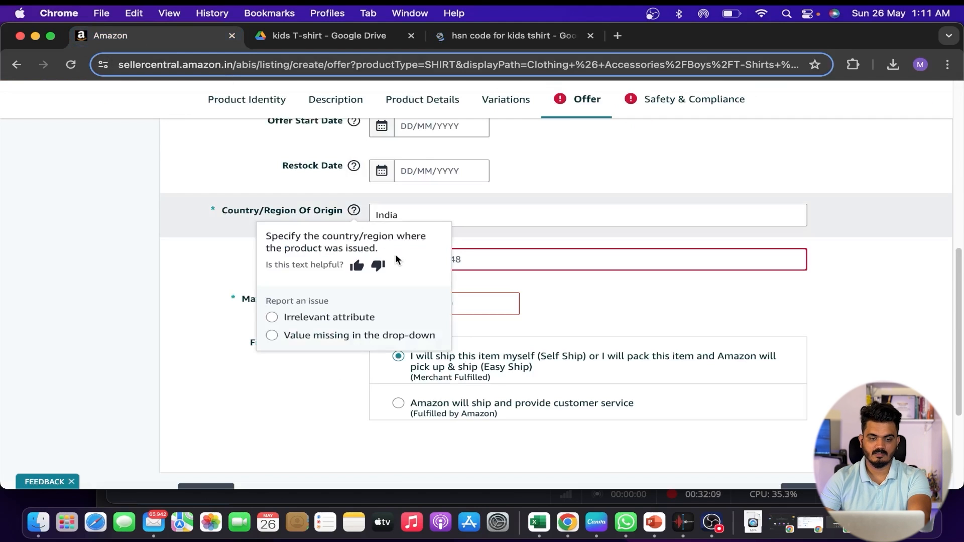
right_click(496, 262)
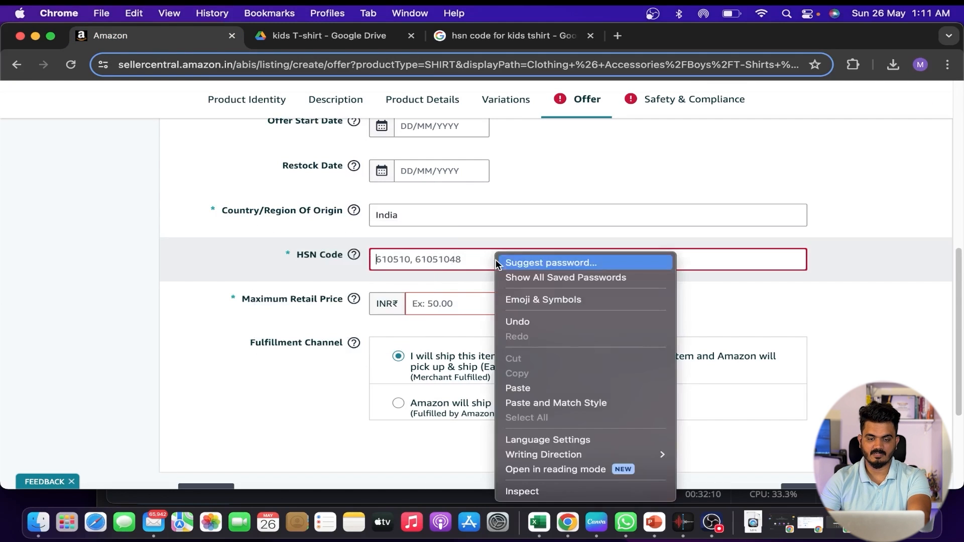
click(515, 388)
Step: Set the offer's maximum retail price to INR 999
click(465, 308)
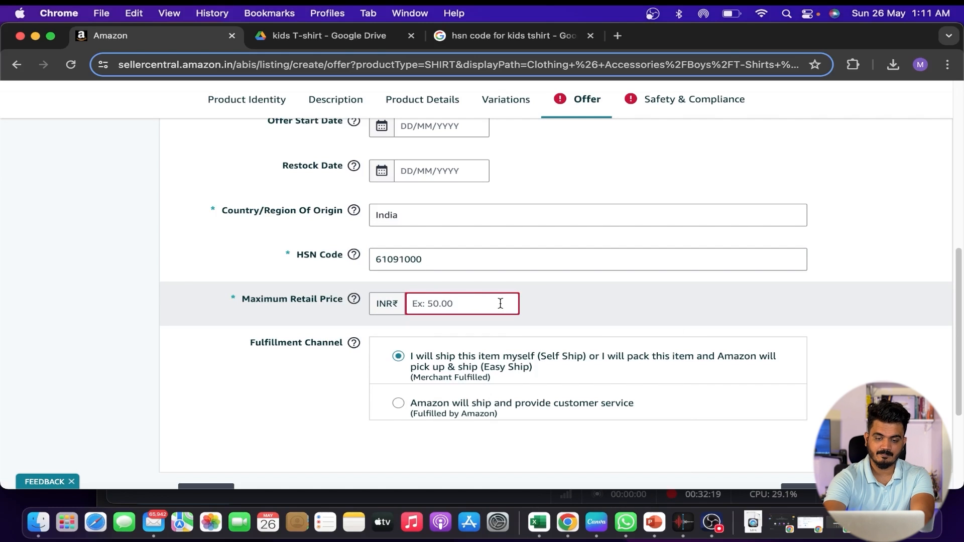
text(99)
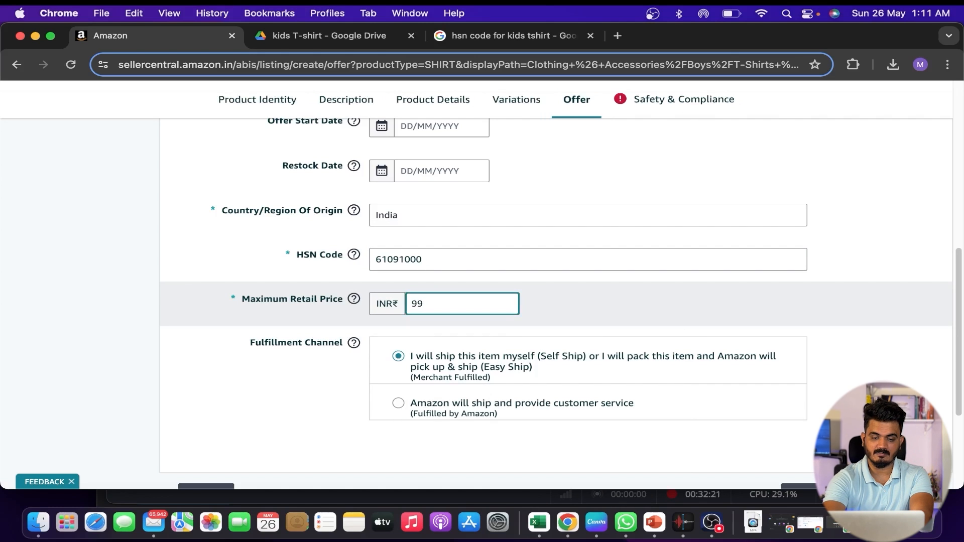
text(9)
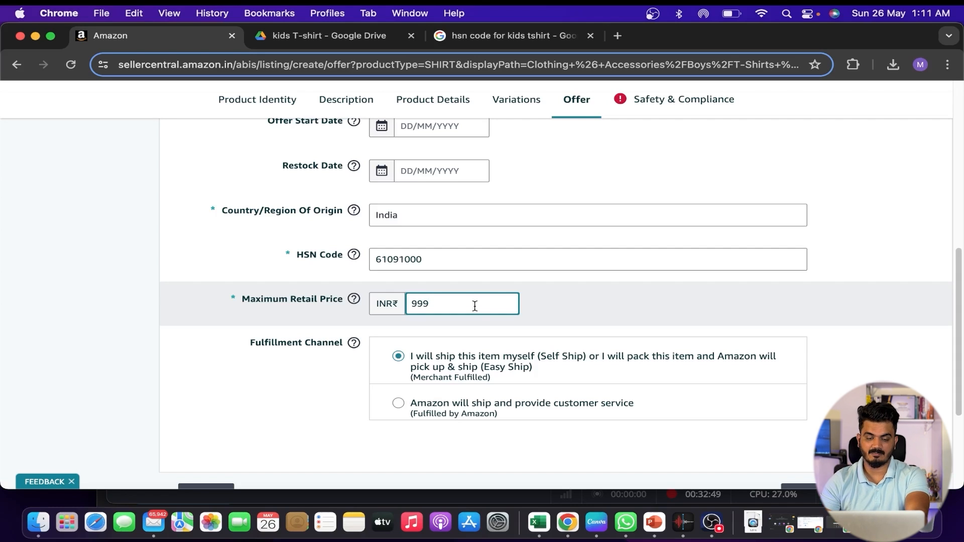
click(833, 291)
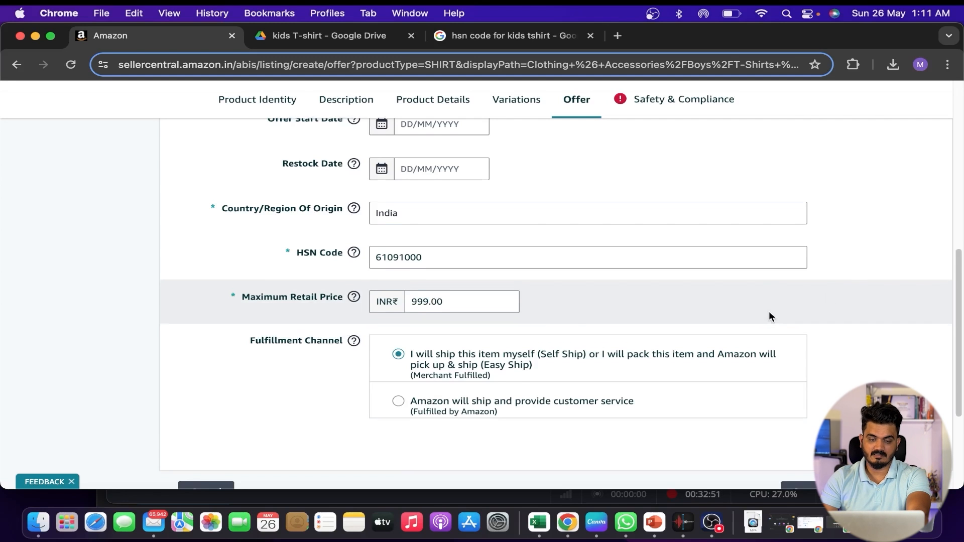
Step: Set the item weight to 200 GR in the Safety & Compliance section
scroll(769, 312, down, 1)
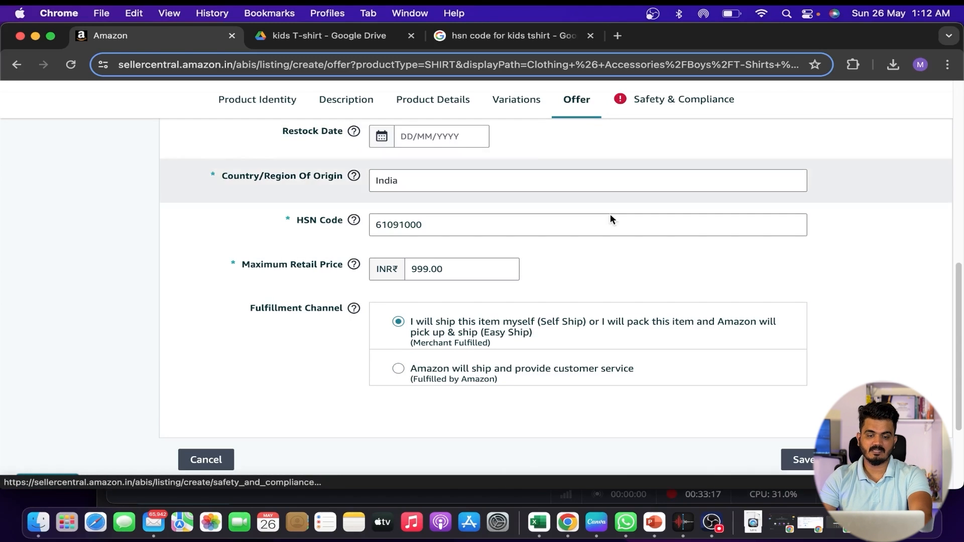
scroll(581, 246, down, 3)
scroll(582, 246, up, 6)
scroll(582, 252, up, 5)
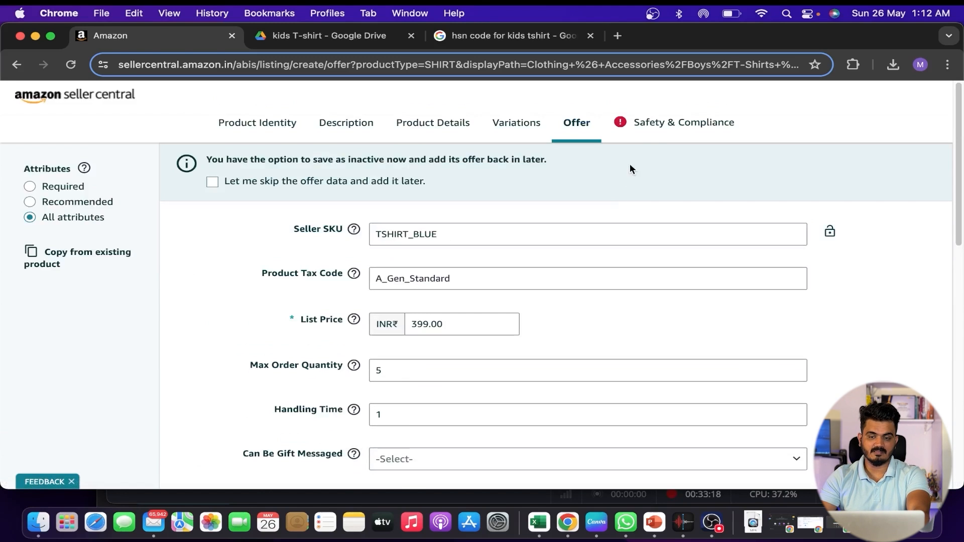
click(651, 126)
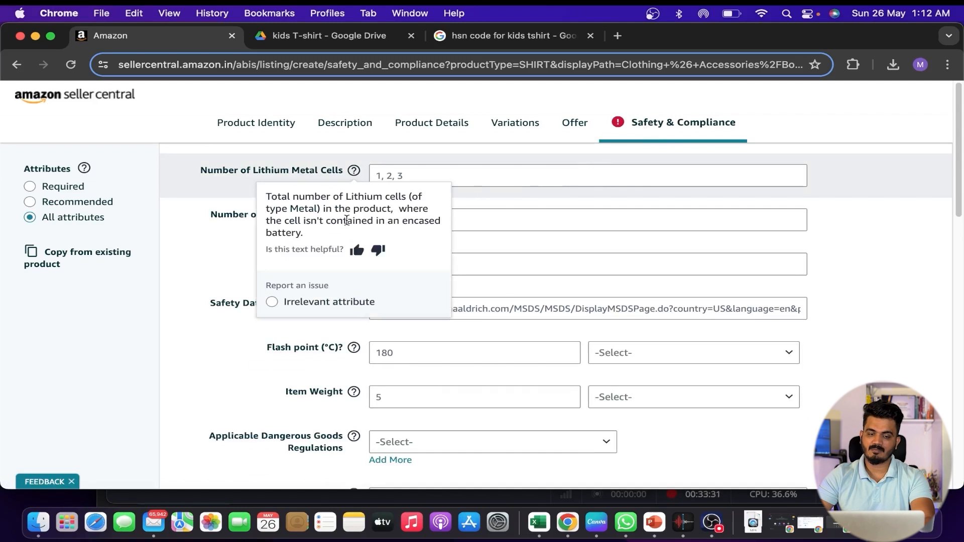
scroll(636, 370, down, 2)
scroll(636, 370, down, 1)
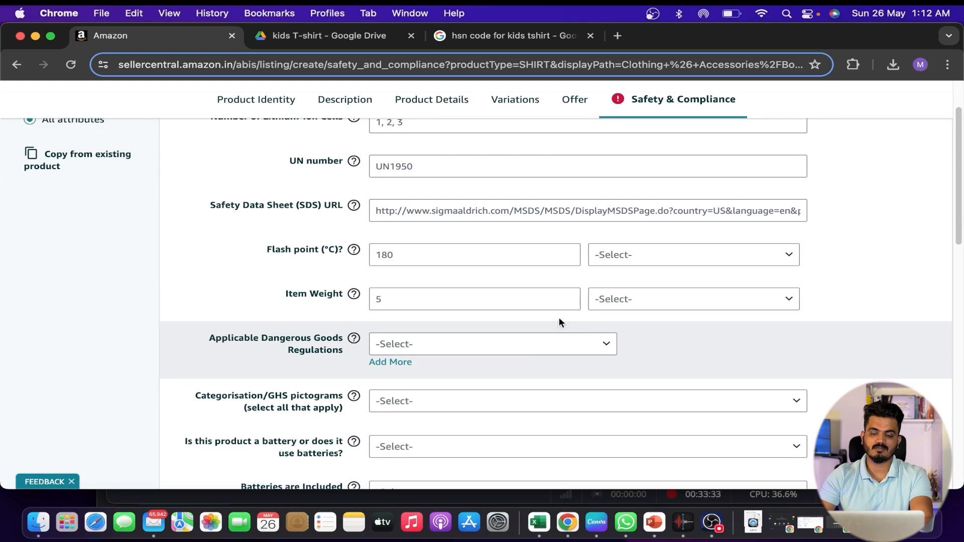
click(508, 304)
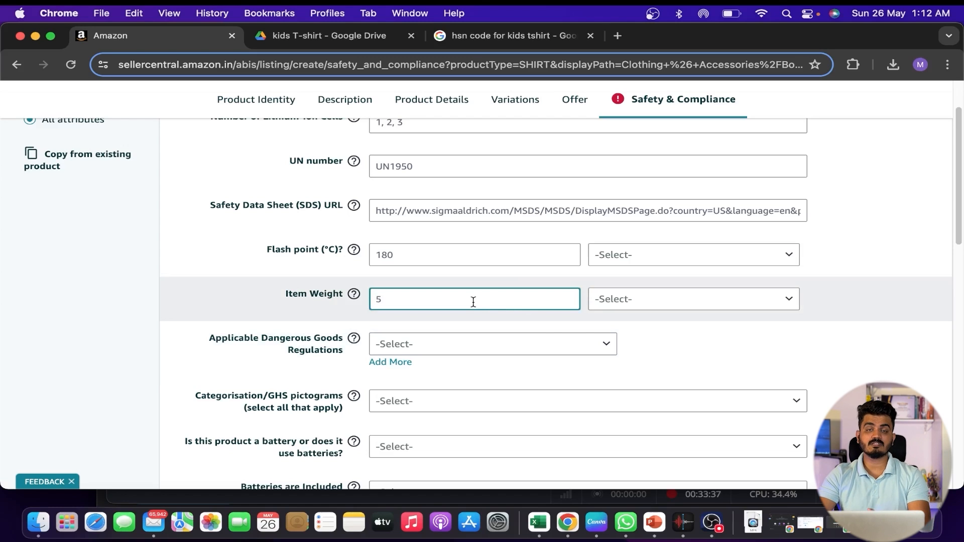
text(200)
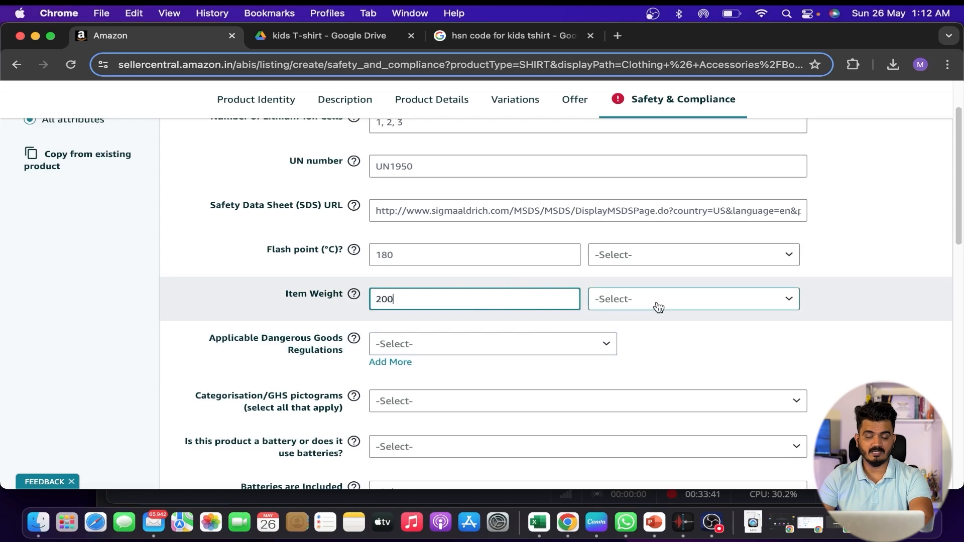
click(648, 307)
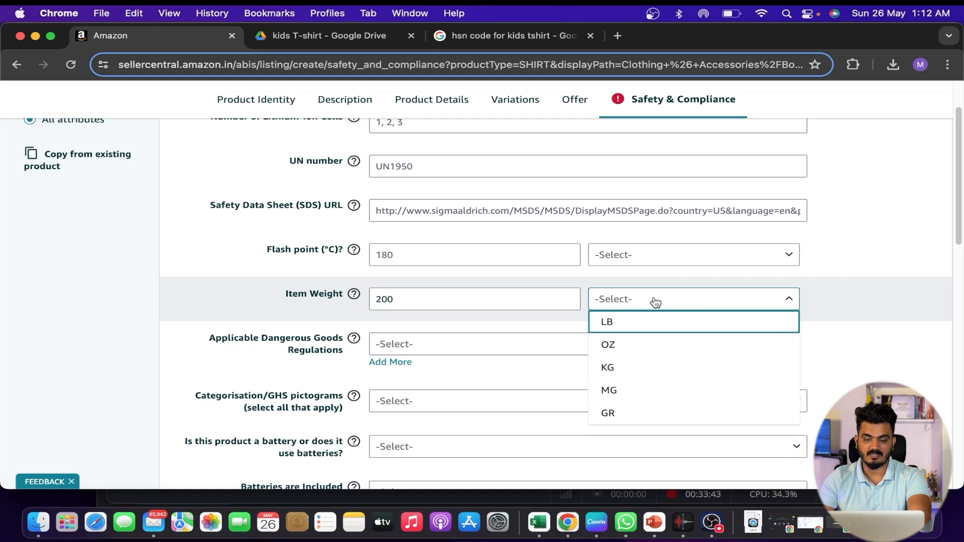
click(612, 416)
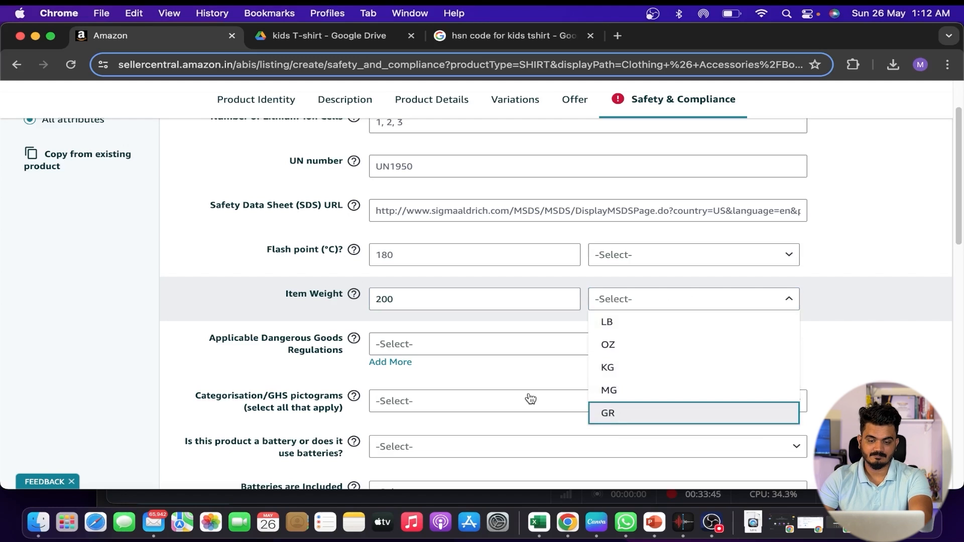
Step: Enter "XYZ PVT LTD" as the manufacturer in the safety and compliance details
scroll(899, 294, down, 1)
scroll(897, 290, down, 6)
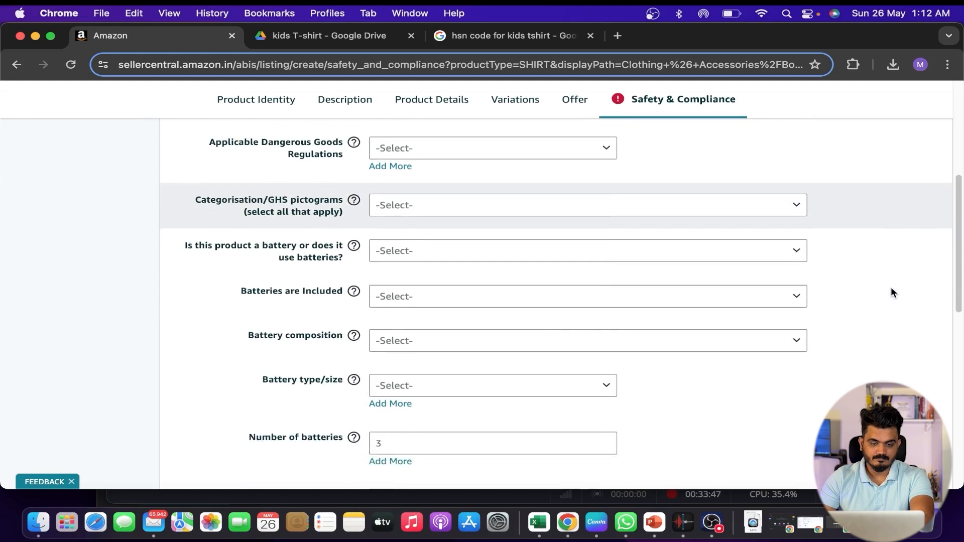
scroll(887, 290, down, 5)
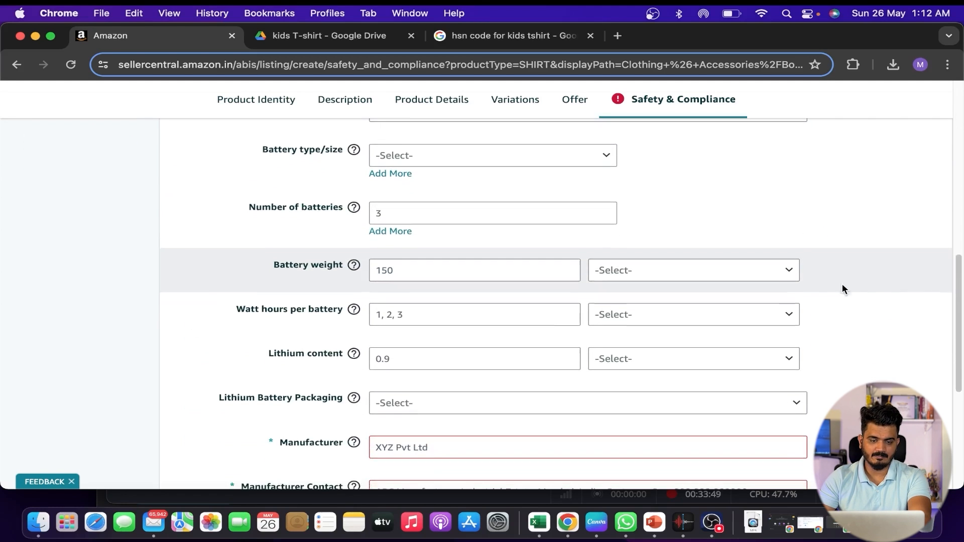
click(443, 298)
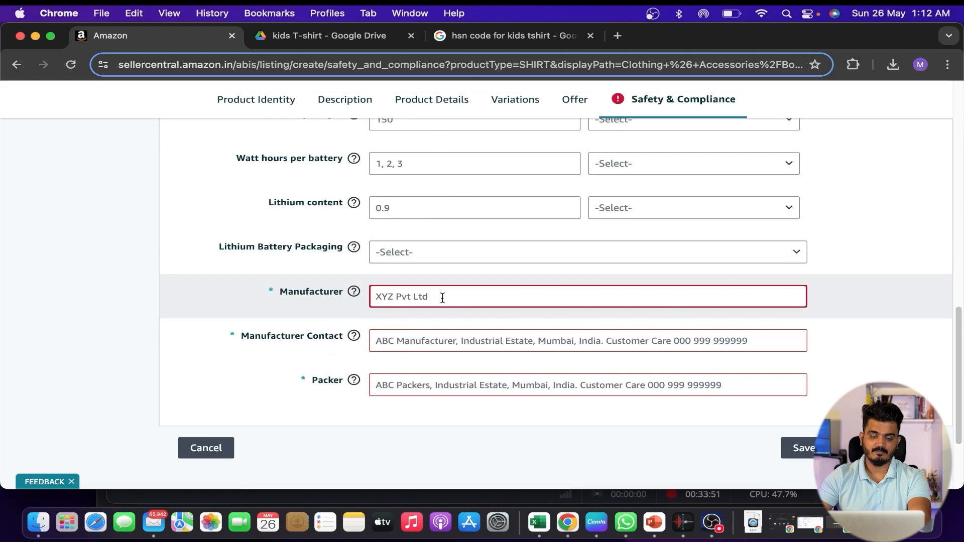
scroll(442, 298, down, 2)
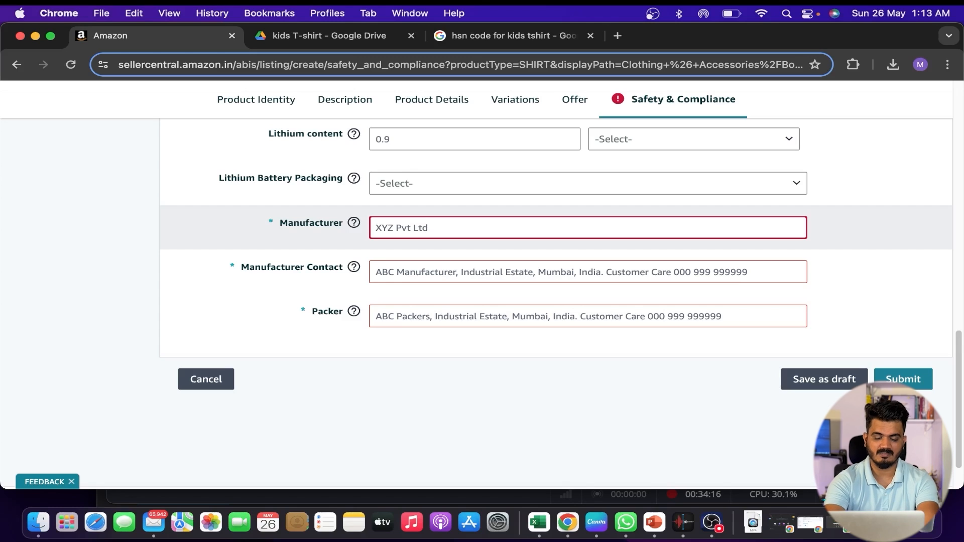
click(460, 229)
text(XYZ )
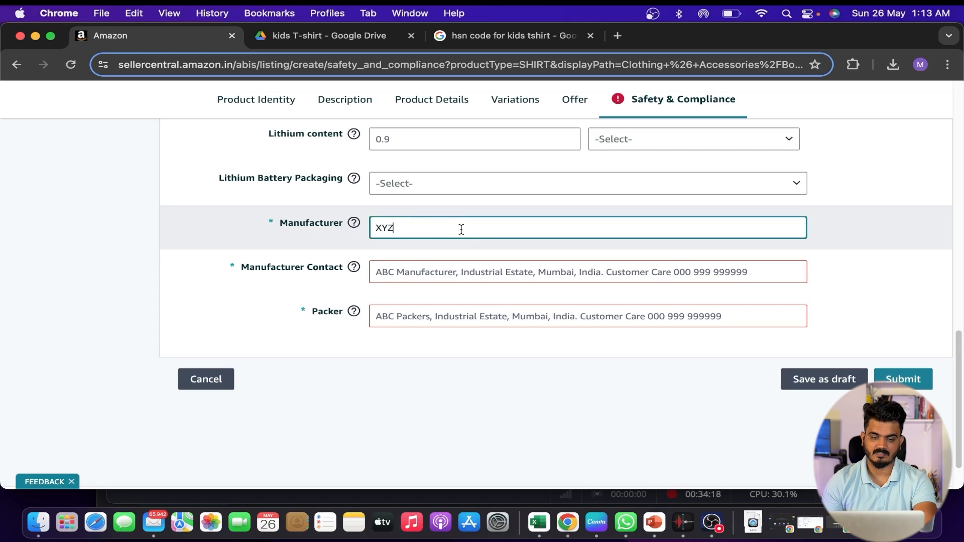
text( PVT LTD)
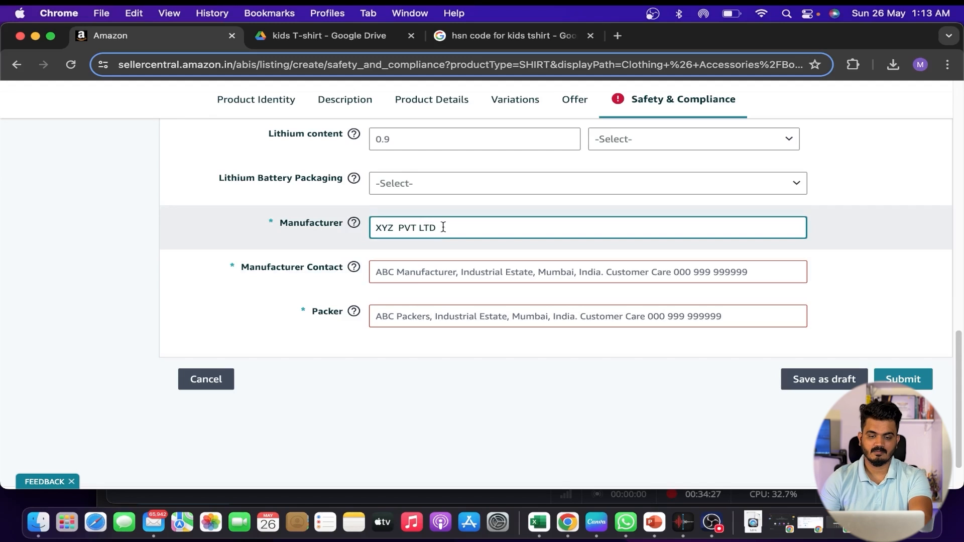
Step: Copy the manufacturer name into the Manufacturer Contact and Packer fields
drag(443, 227, 374, 227)
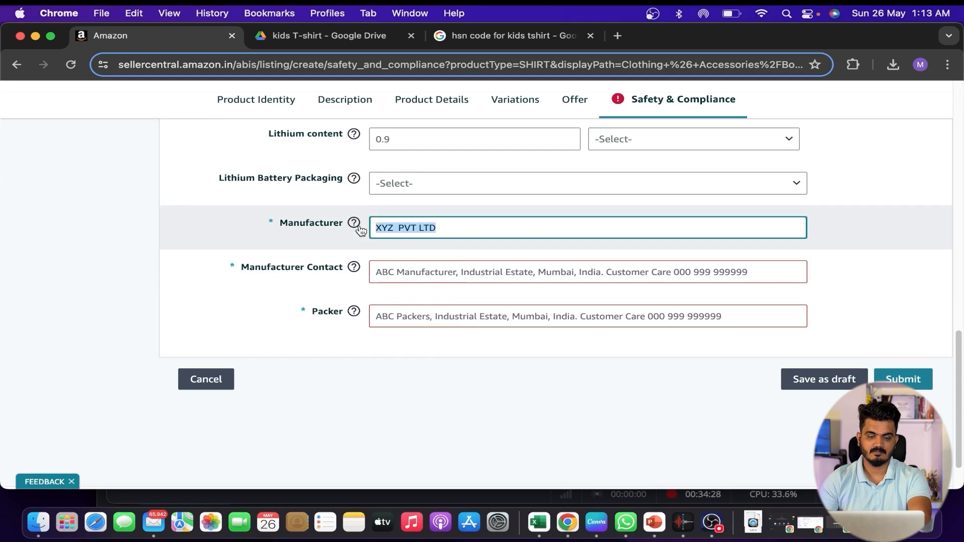
right_click(408, 227)
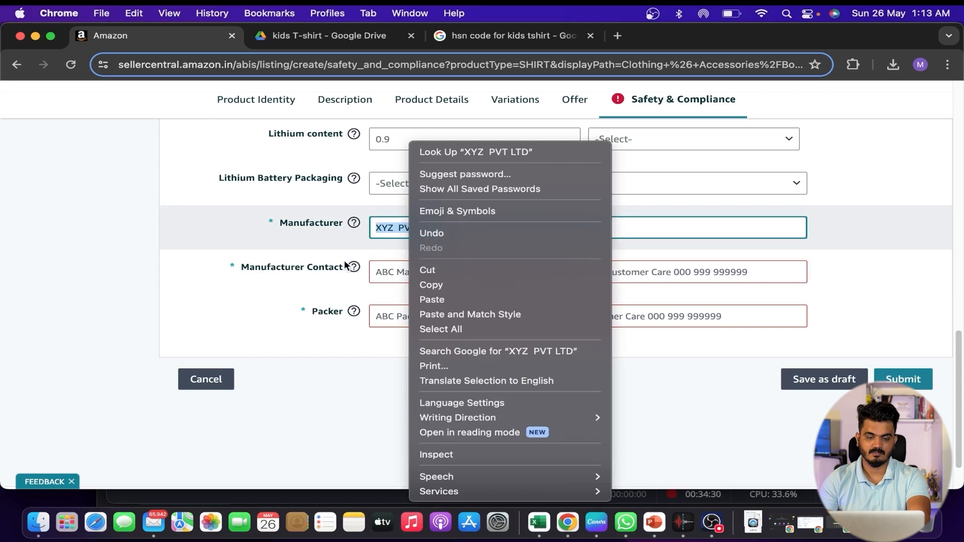
click(381, 271)
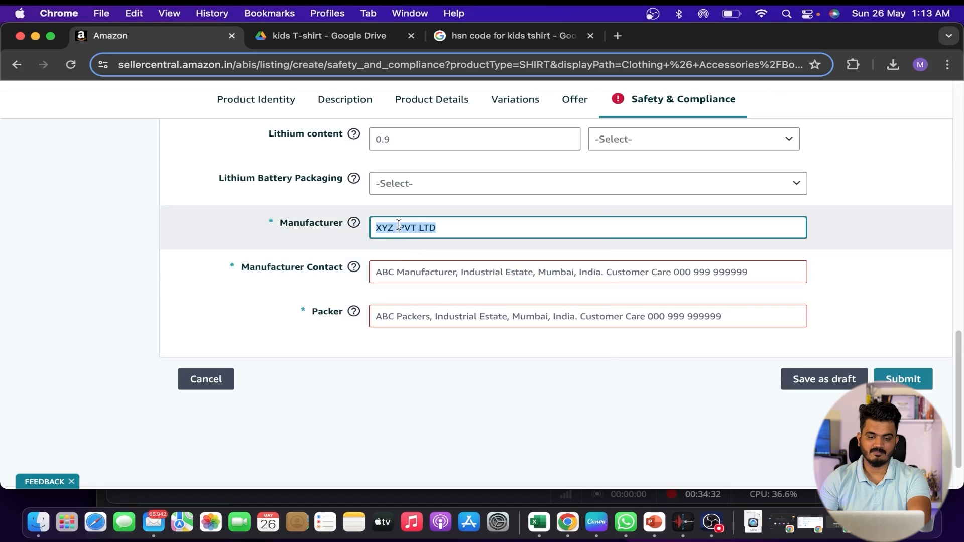
right_click(401, 227)
click(421, 285)
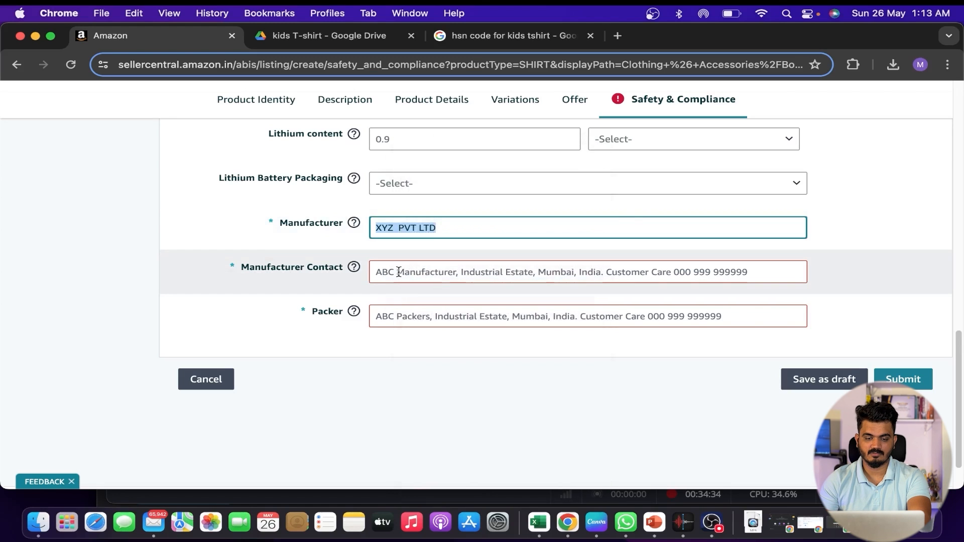
right_click(402, 276)
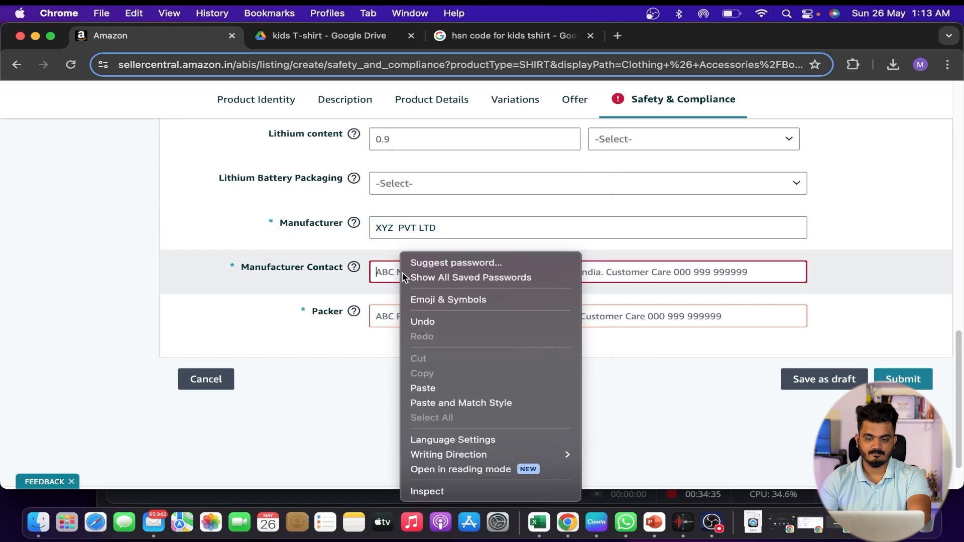
click(424, 388)
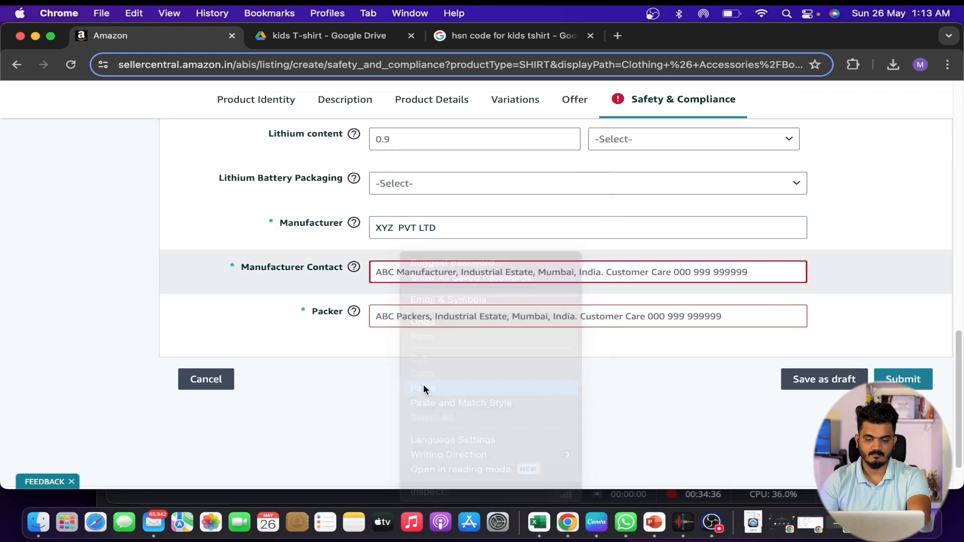
right_click(399, 318)
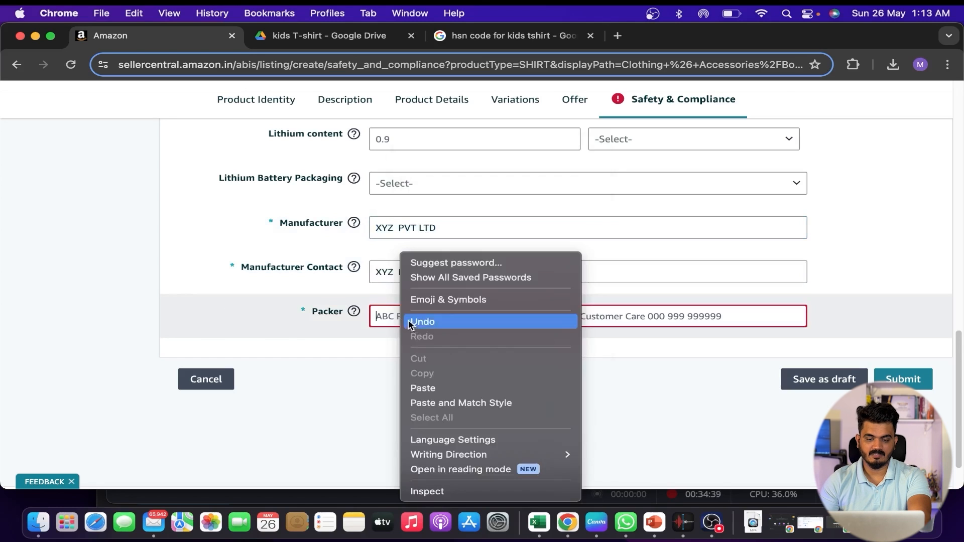
click(426, 388)
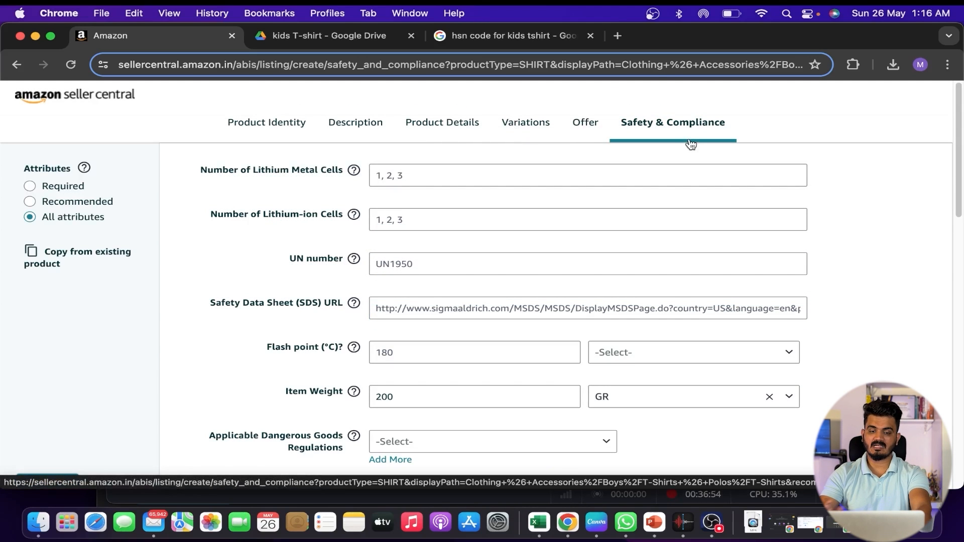
Step: Review the completed safety and compliance details down to the packer entry and submit the listing
scroll(856, 209, down, 5)
scroll(827, 259, down, 10)
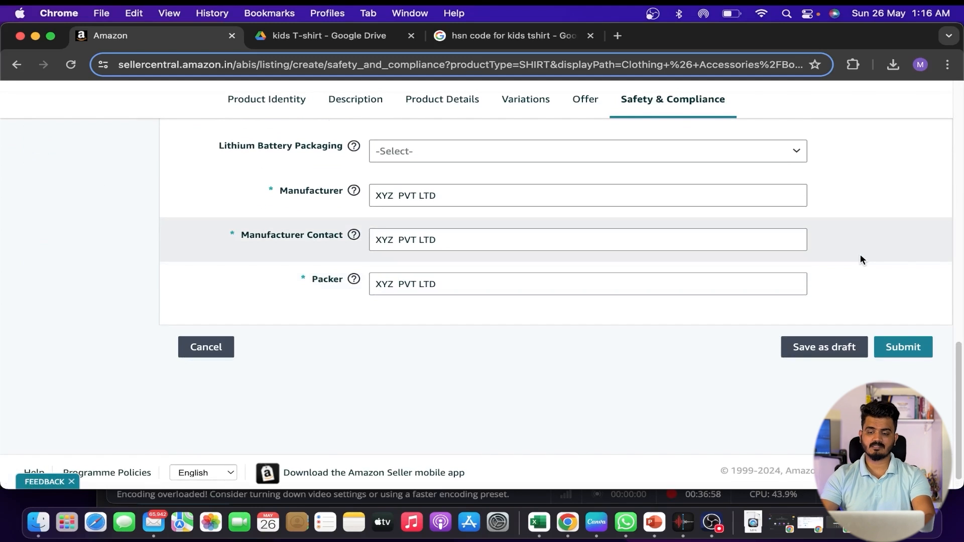
click(904, 347)
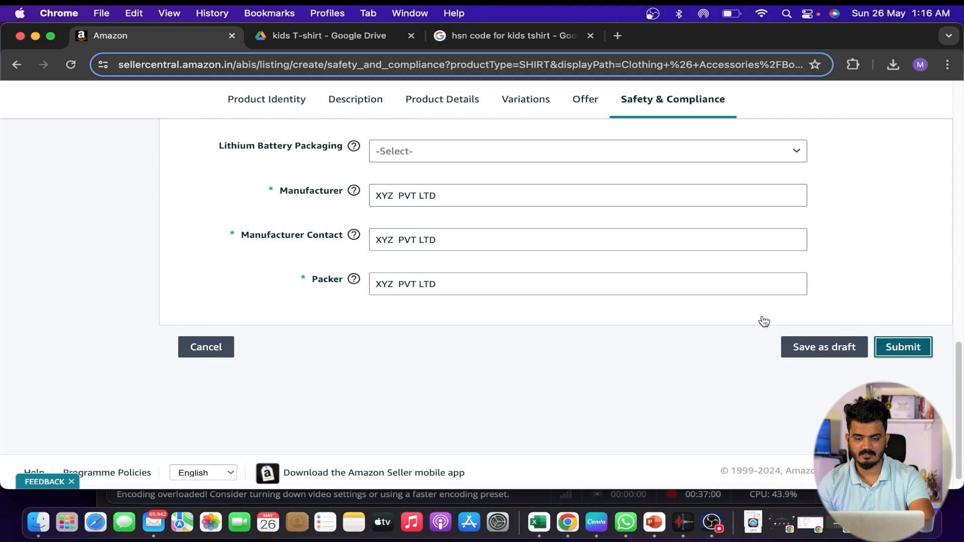